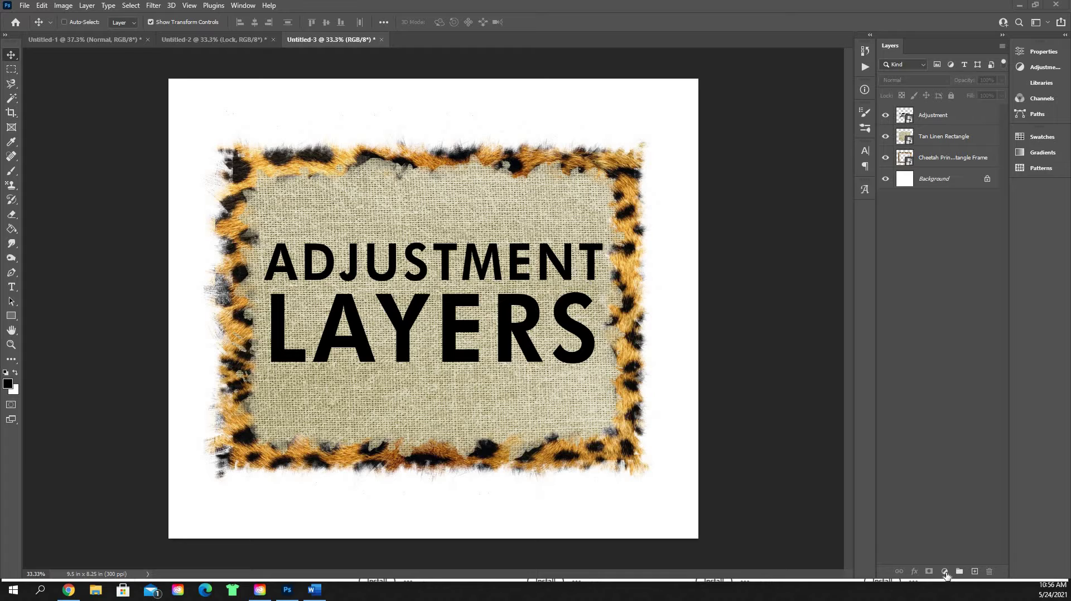
Add a Brightness/Contrast adjustment layer with brightness at -56 and contrast at 21
click(945, 572)
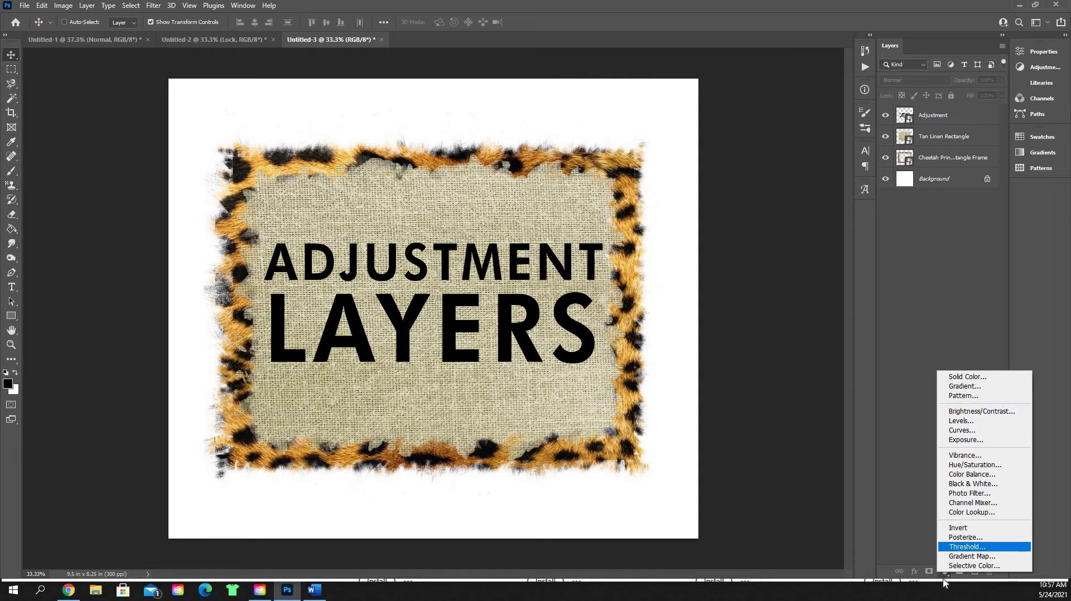
click(980, 413)
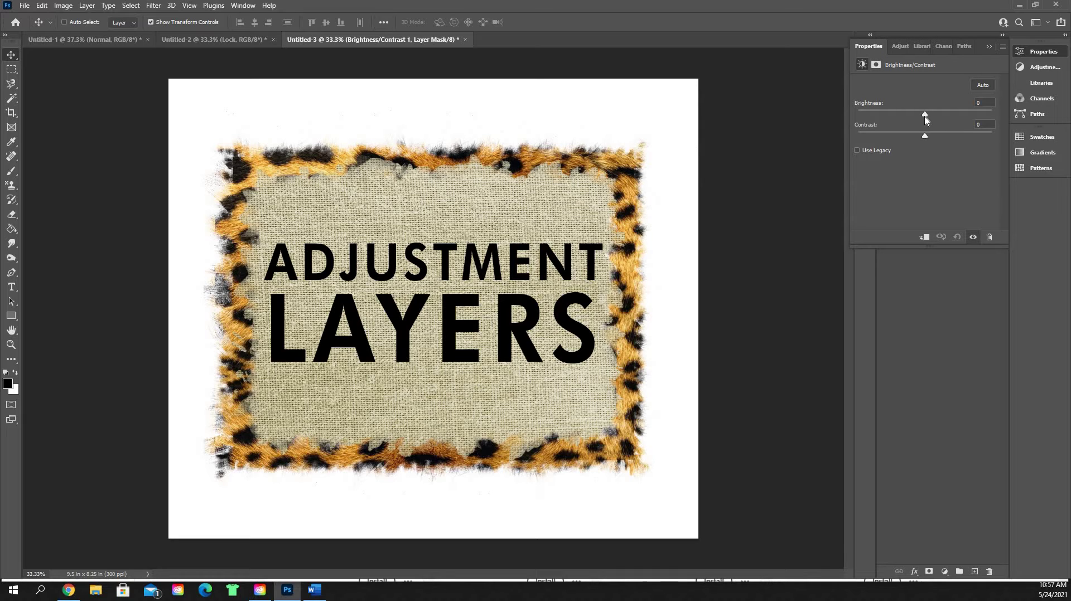
drag(935, 111, 925, 137)
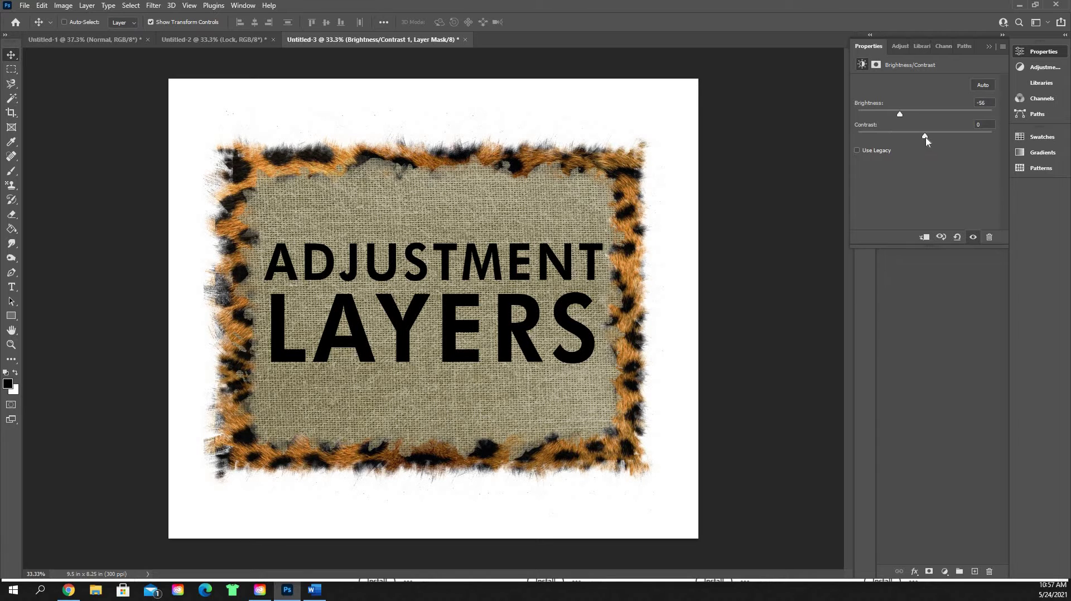
click(951, 134)
click(987, 48)
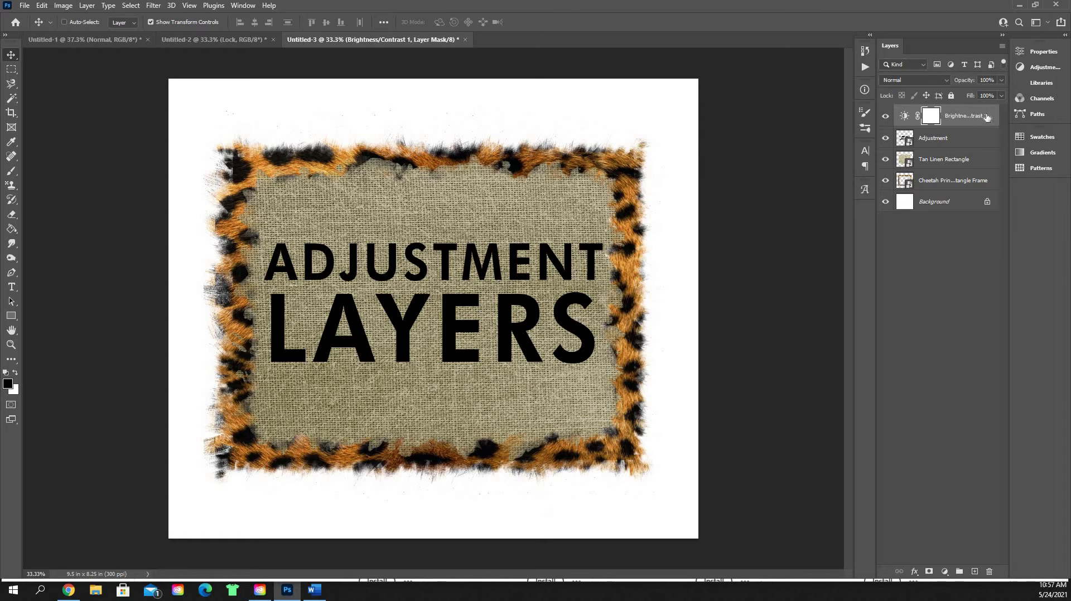
Move the Brightness/Contrast layer directly above the cheetah print frame layer and clip it to that frame
drag(992, 118, 948, 183)
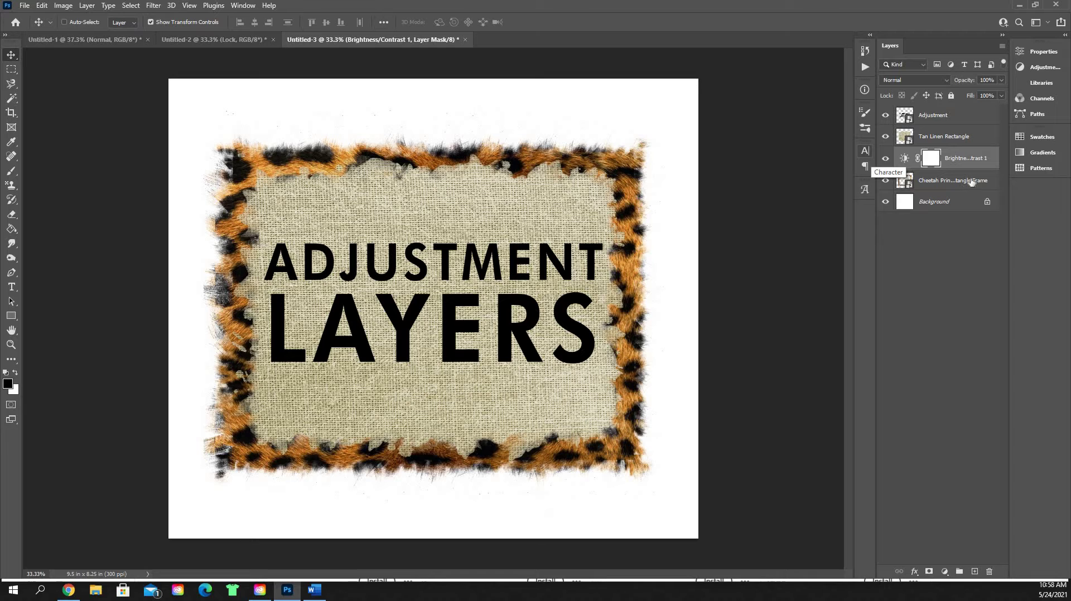
right_click(992, 166)
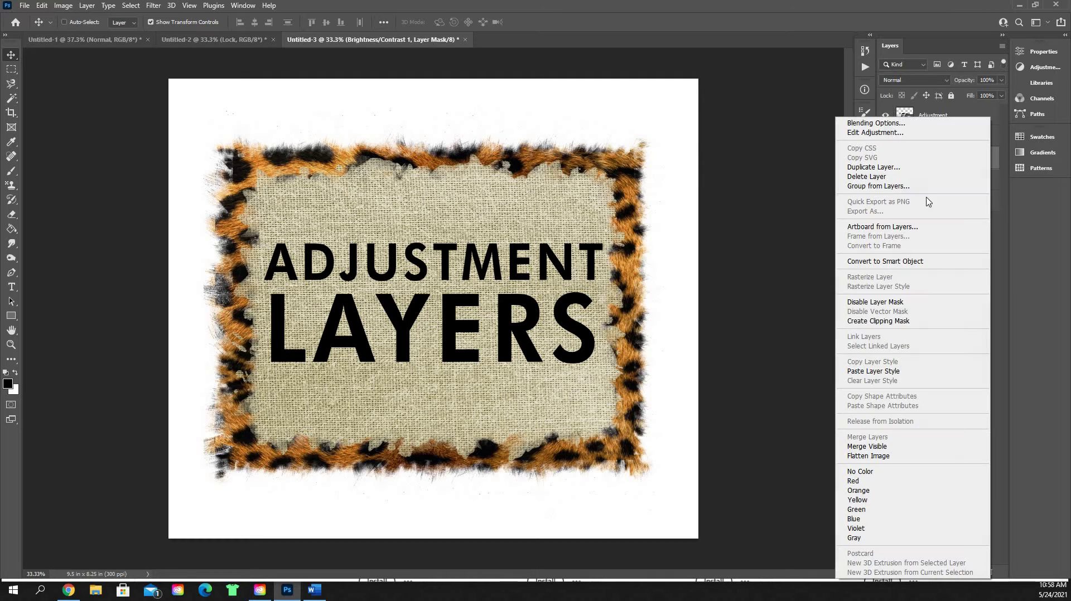
click(876, 322)
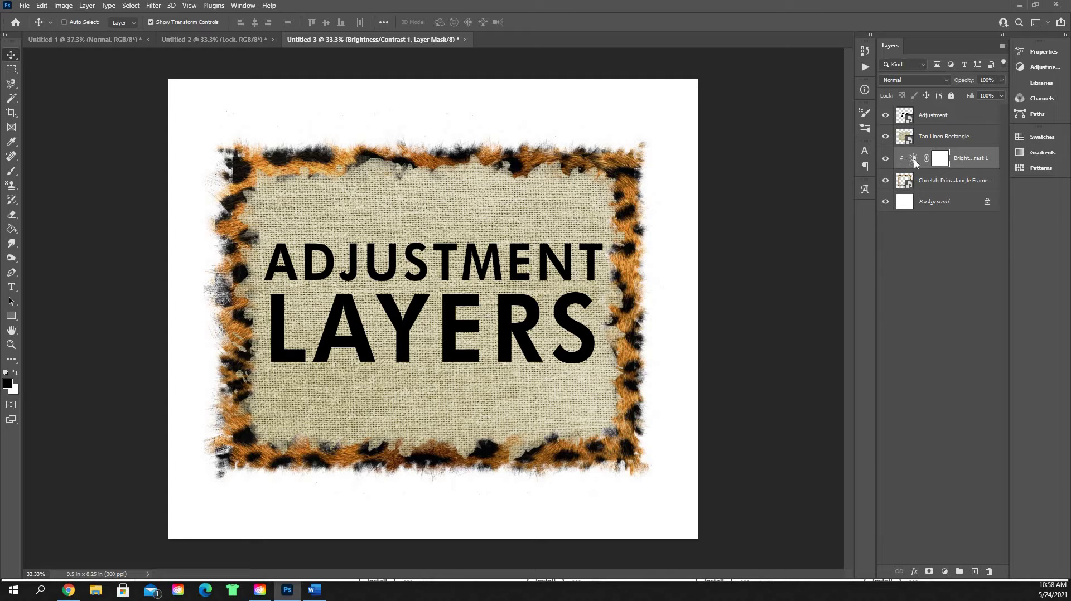
Set the clipped Brightness/Contrast adjustment to brightness 51 and contrast 26, and delete the adjustment layer
double_click(914, 160)
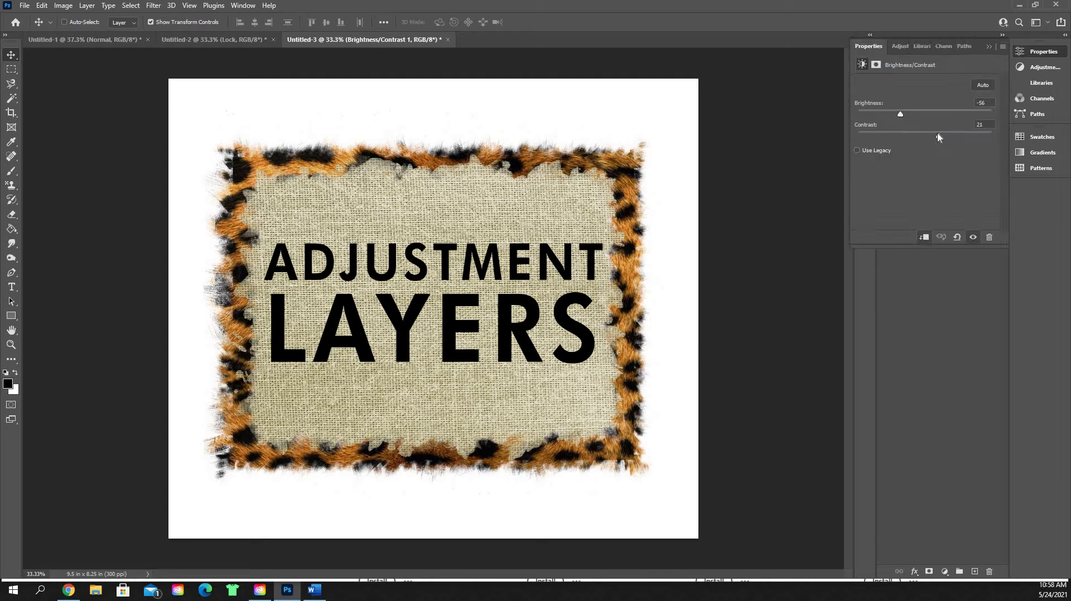
click(873, 136)
drag(965, 118, 951, 139)
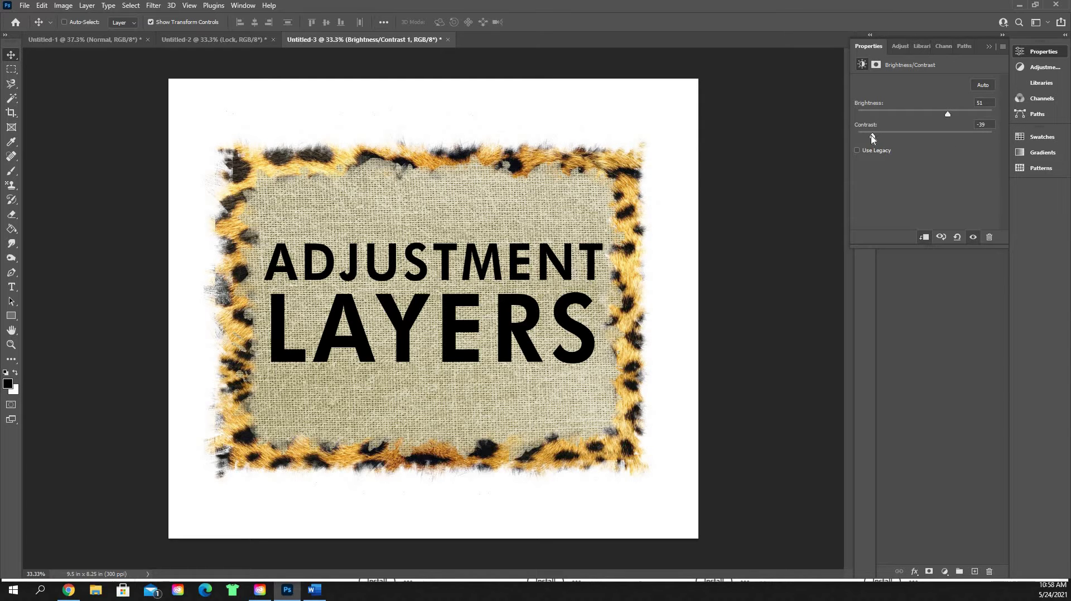
click(942, 136)
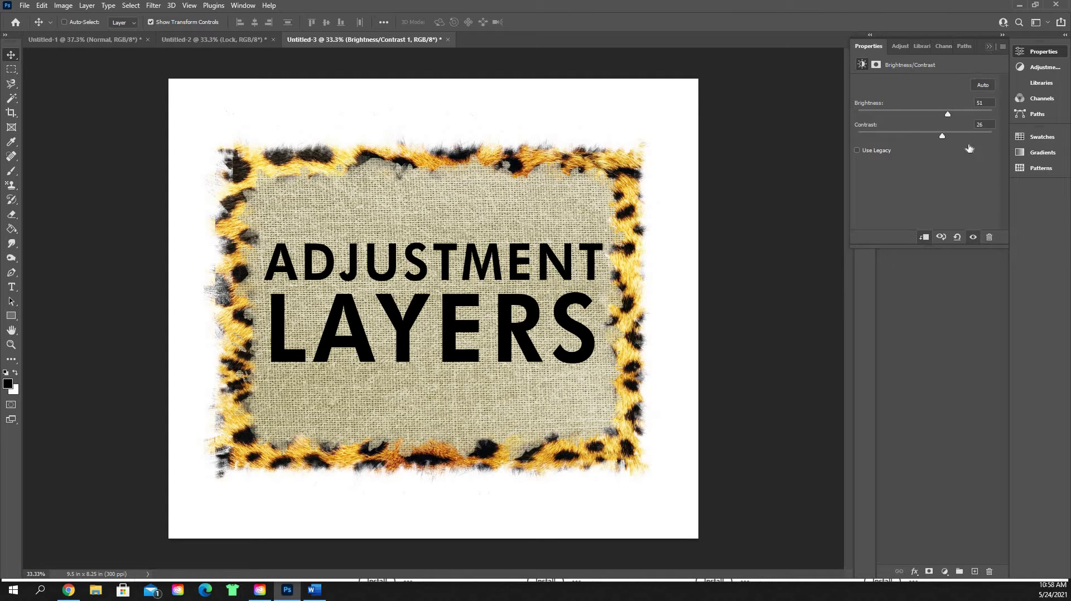
click(988, 46)
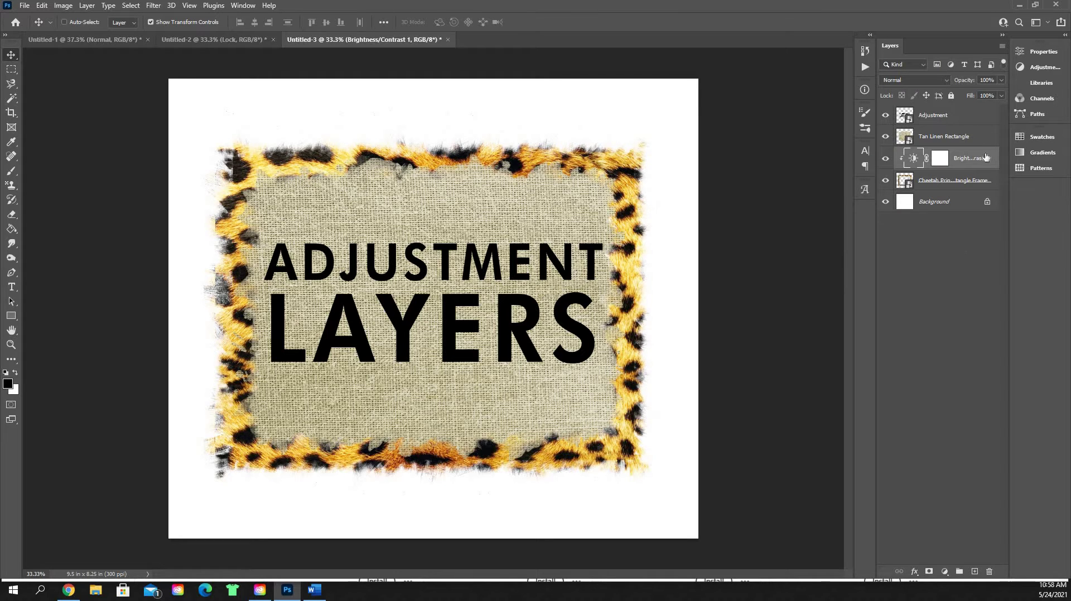
key(Delete)
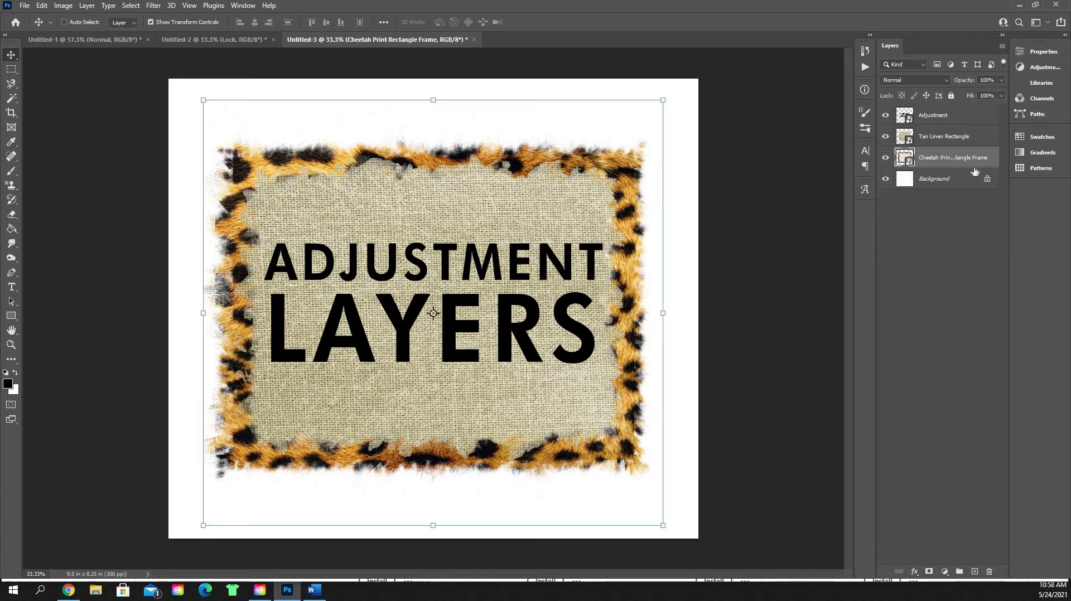
Add a Levels adjustment layer clipped to the cheetah print frame layer
click(945, 571)
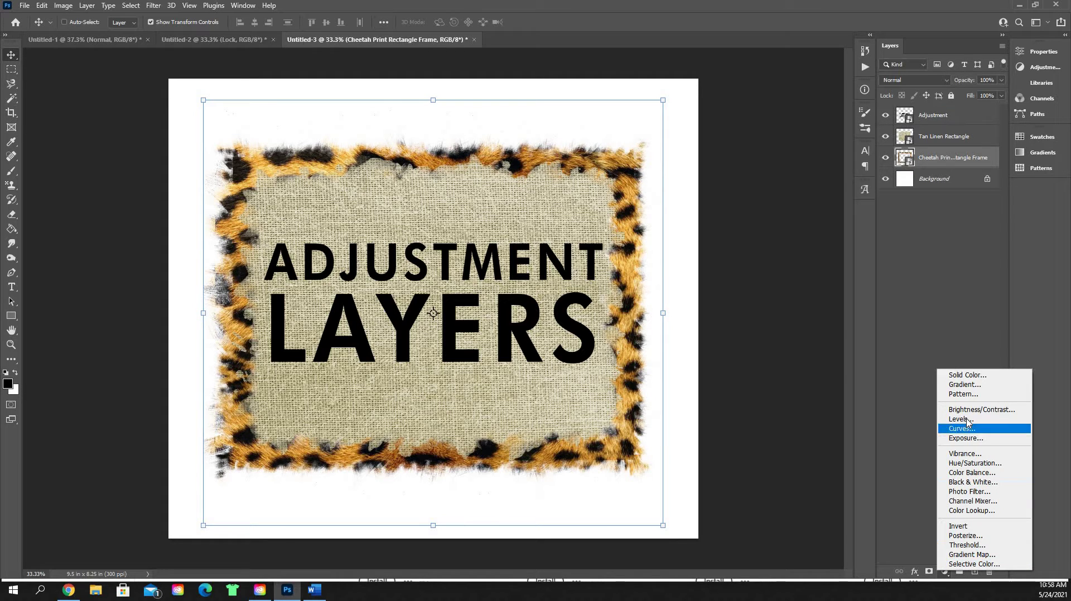
click(968, 422)
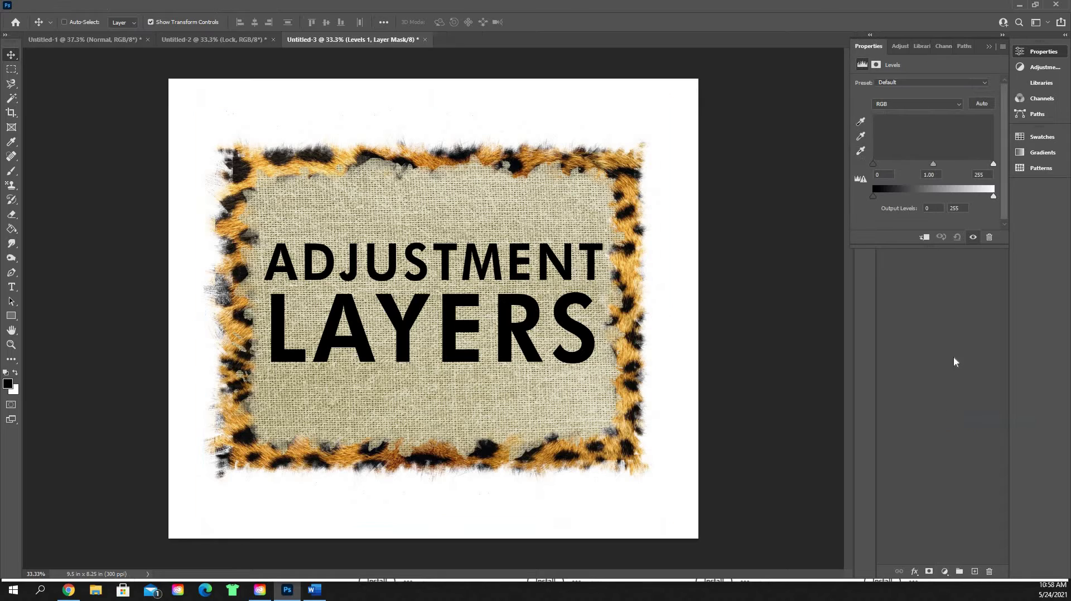
click(947, 572)
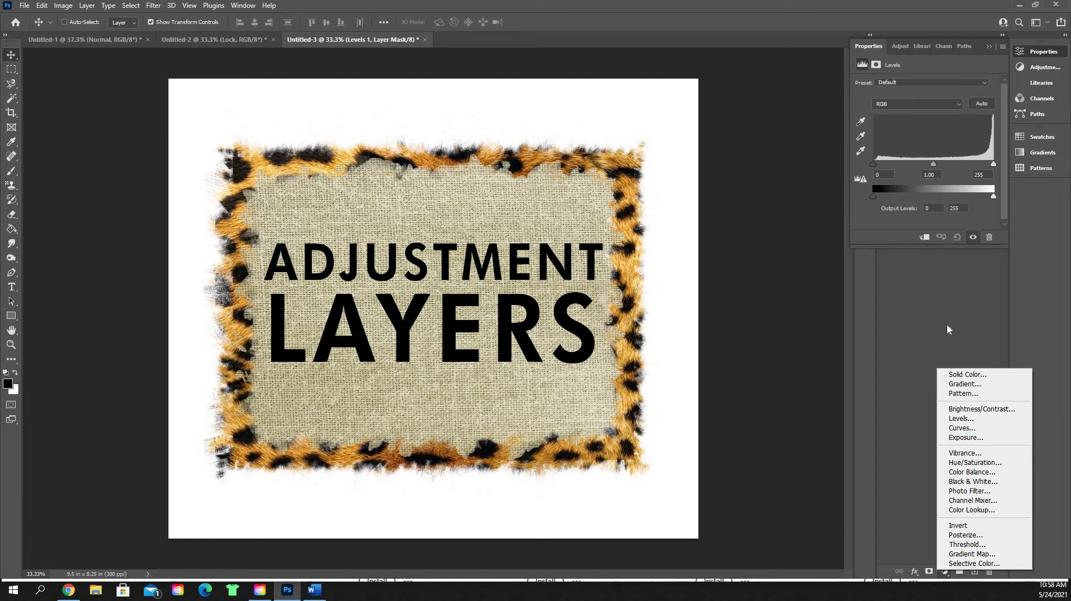
click(945, 275)
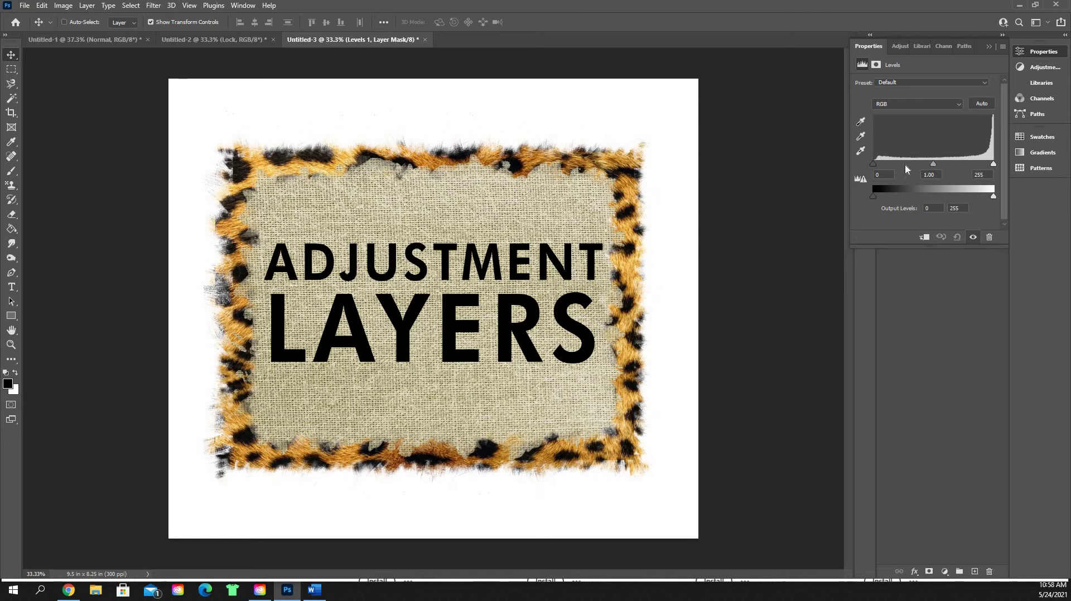
click(925, 240)
click(989, 46)
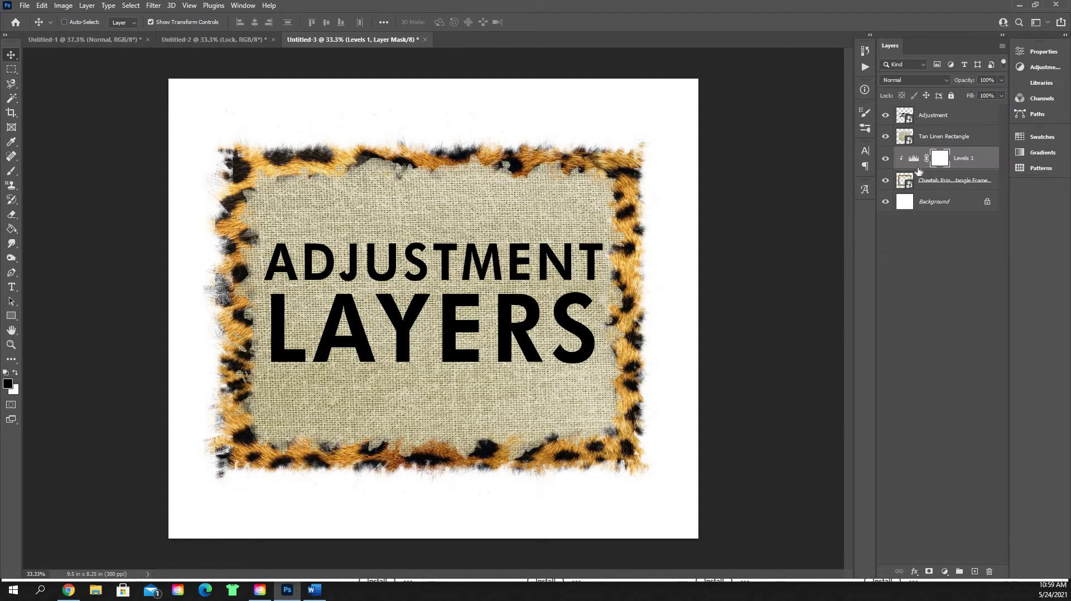
Try the Levels shadow input at 120 and 80 on the cheetah frame, and return it to 0
click(1041, 51)
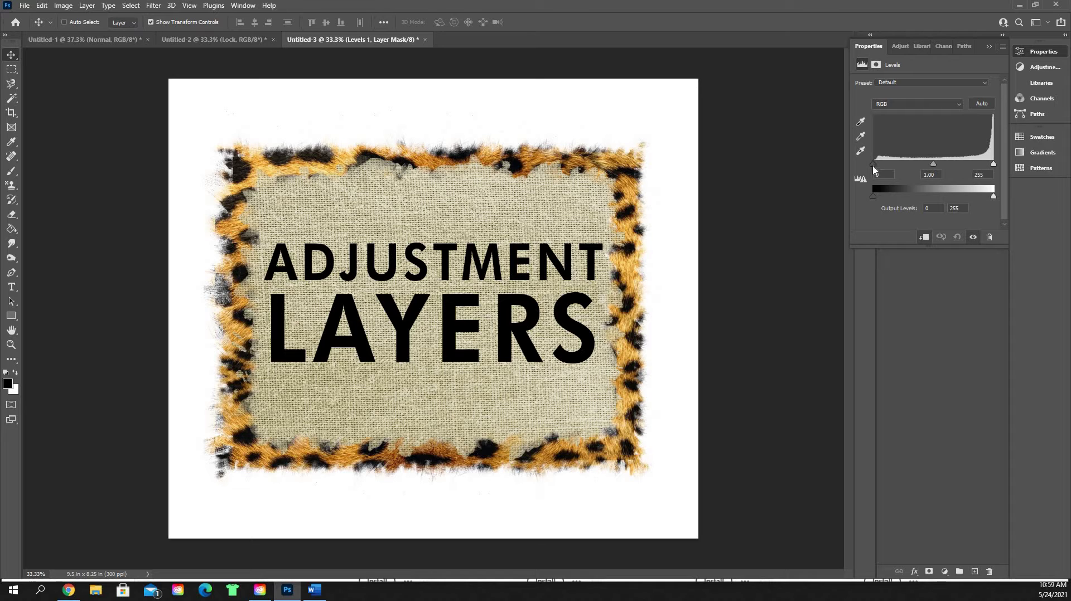
drag(874, 164, 929, 175)
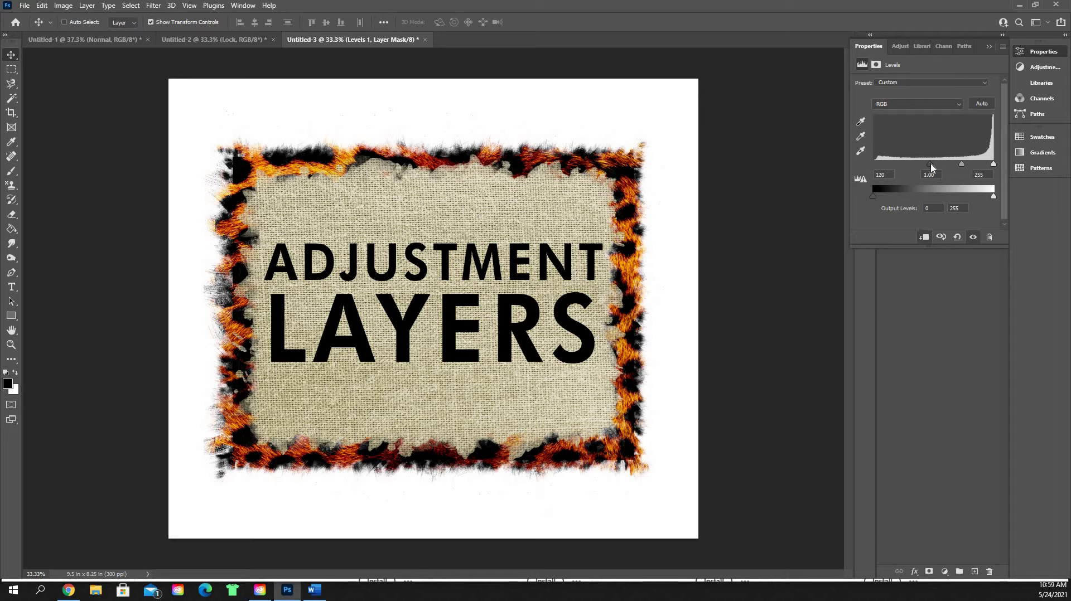
drag(930, 164, 902, 164)
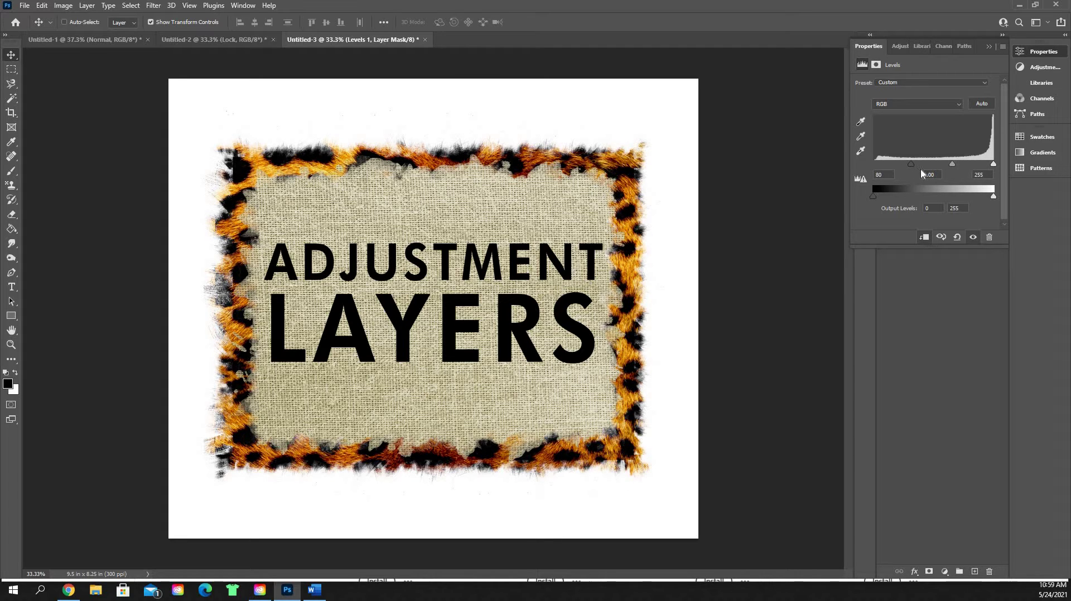
drag(909, 165, 873, 165)
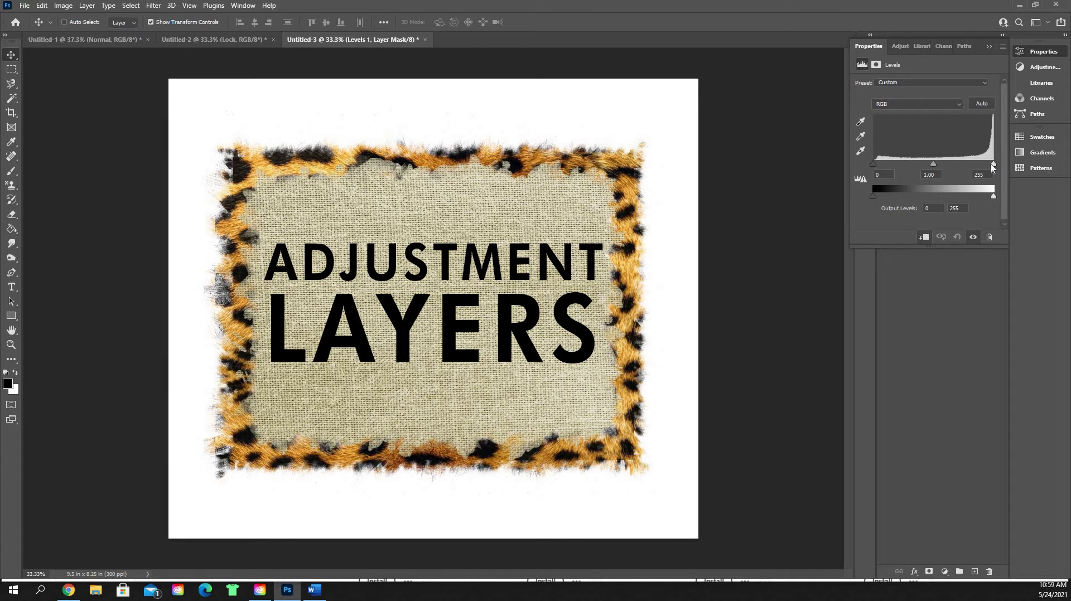
Try the Levels highlight and midtone inputs, keeping highlights at 255 and setting midtones to 1.07
mouse_move(992, 166)
mouse_down()
mouse_move(905, 170)
mouse_move(997, 180)
mouse_up()
drag(944, 181, 897, 178)
drag(998, 175, 996, 172)
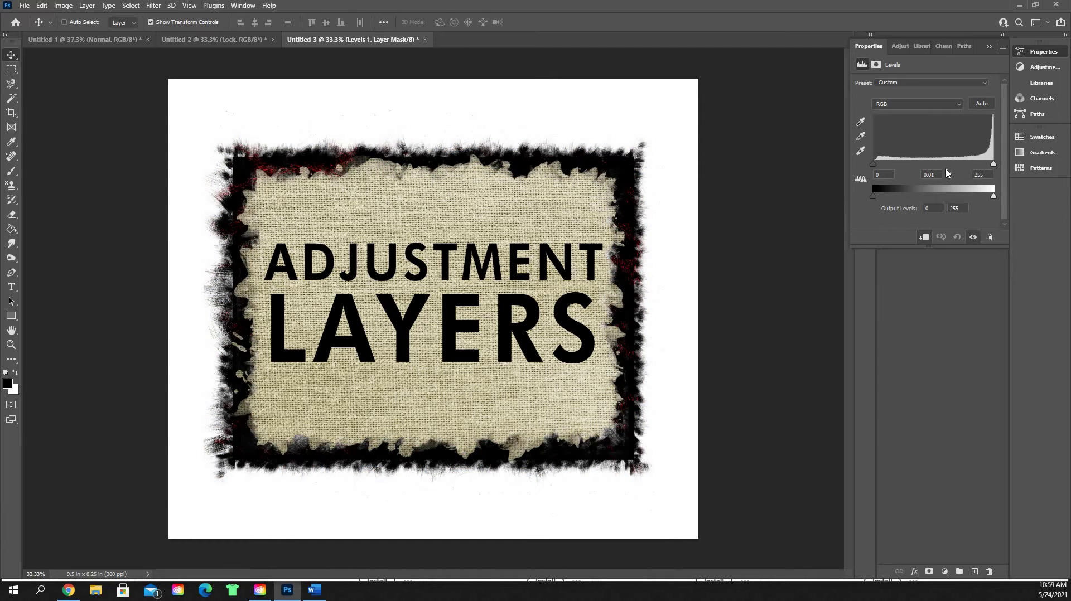
drag(931, 168, 930, 166)
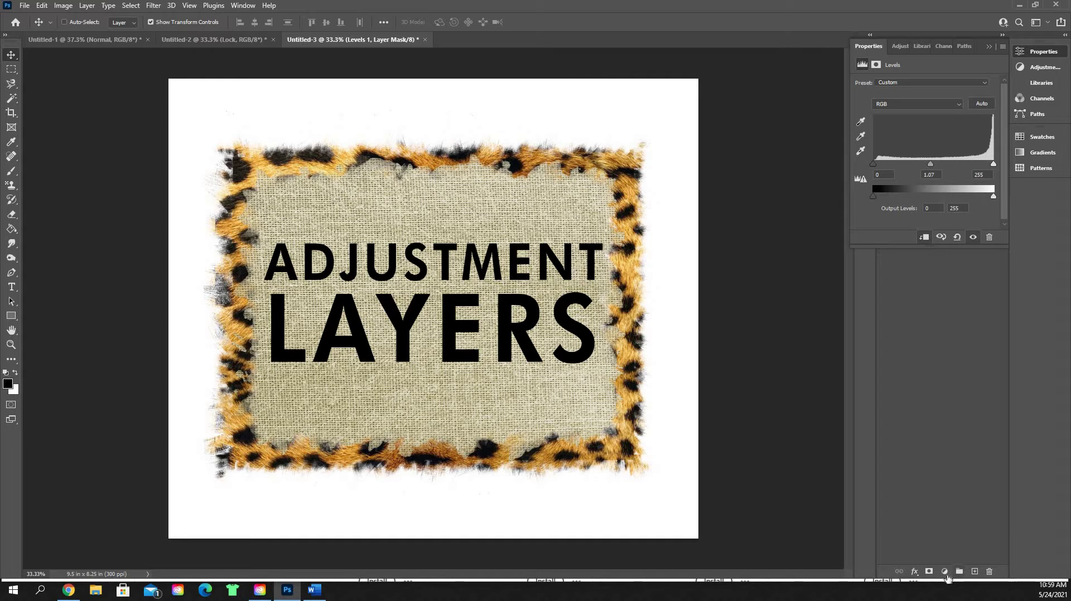
Set the Levels midtone input to 1.65 and delete the Levels adjustment layer
click(945, 572)
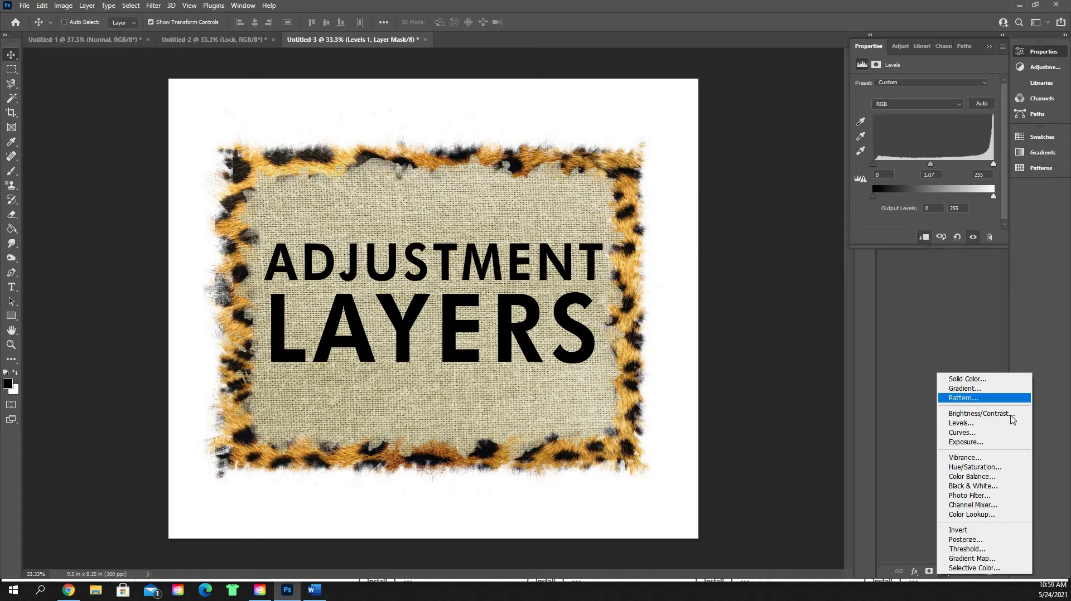
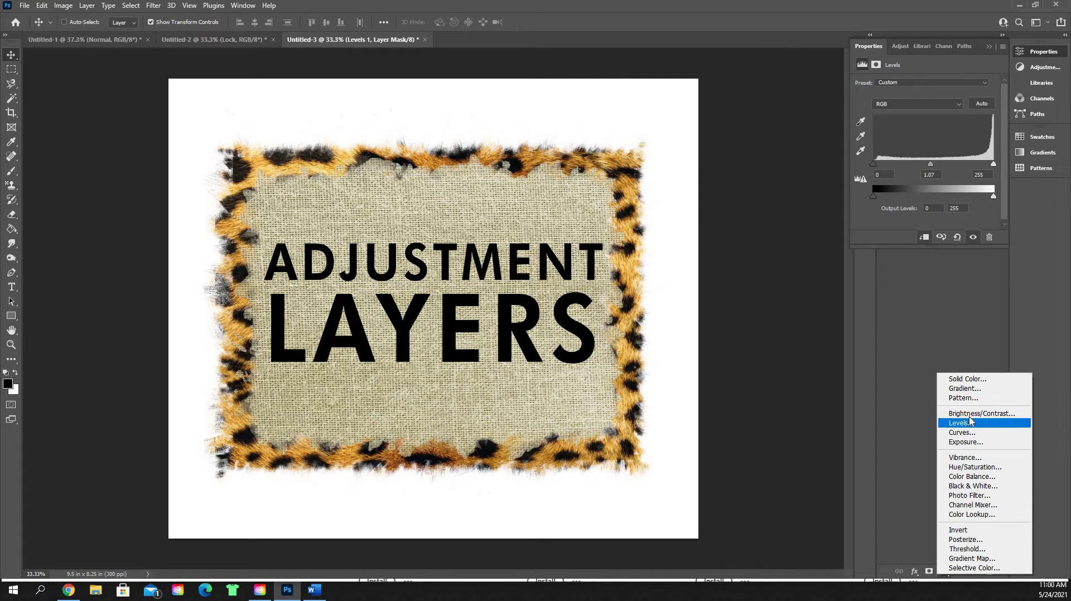
click(931, 167)
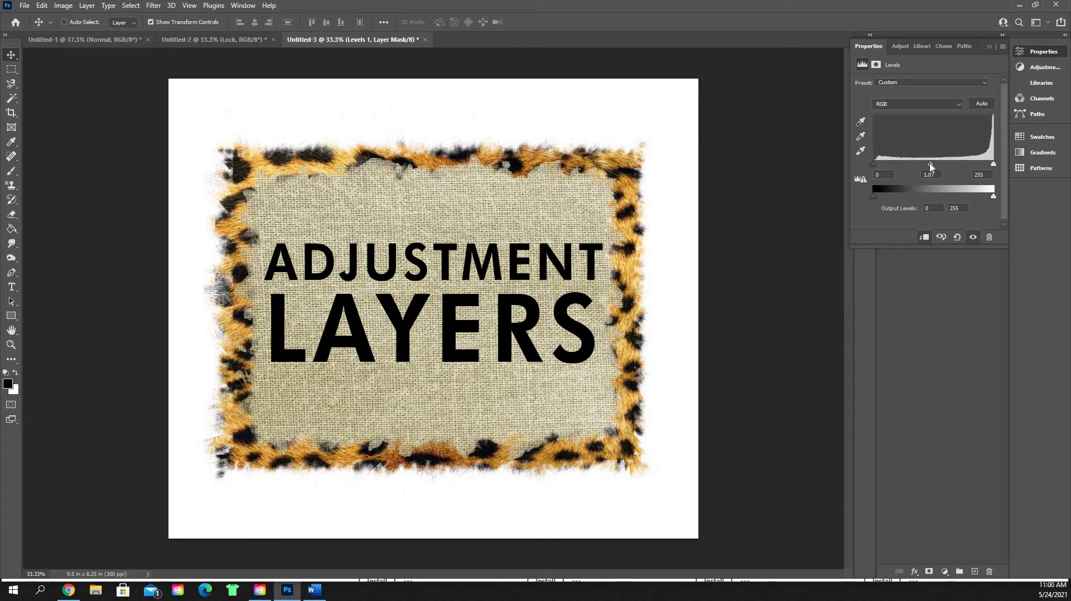
drag(919, 165, 912, 165)
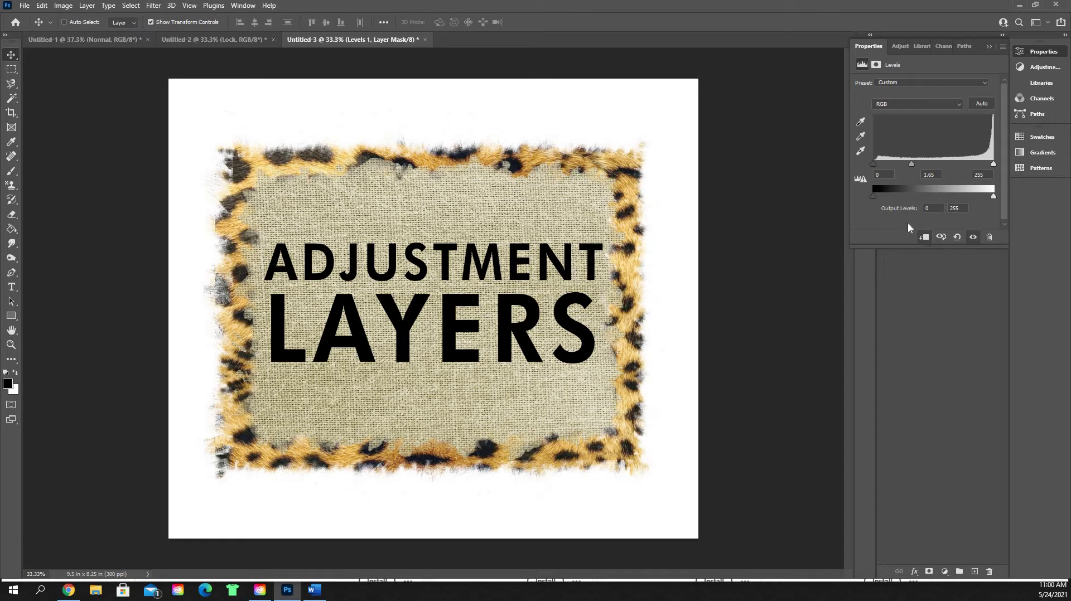
click(989, 46)
key(Delete)
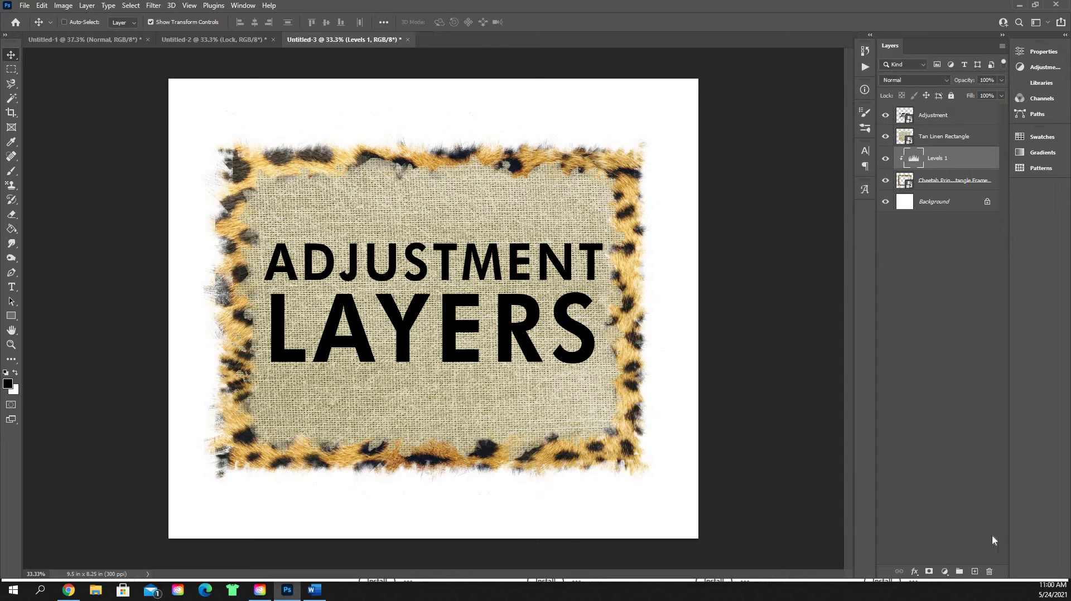
Try a Curves adjustment layer above the cheetah frame with several points bending the RGB curve, and remove the layer
click(944, 571)
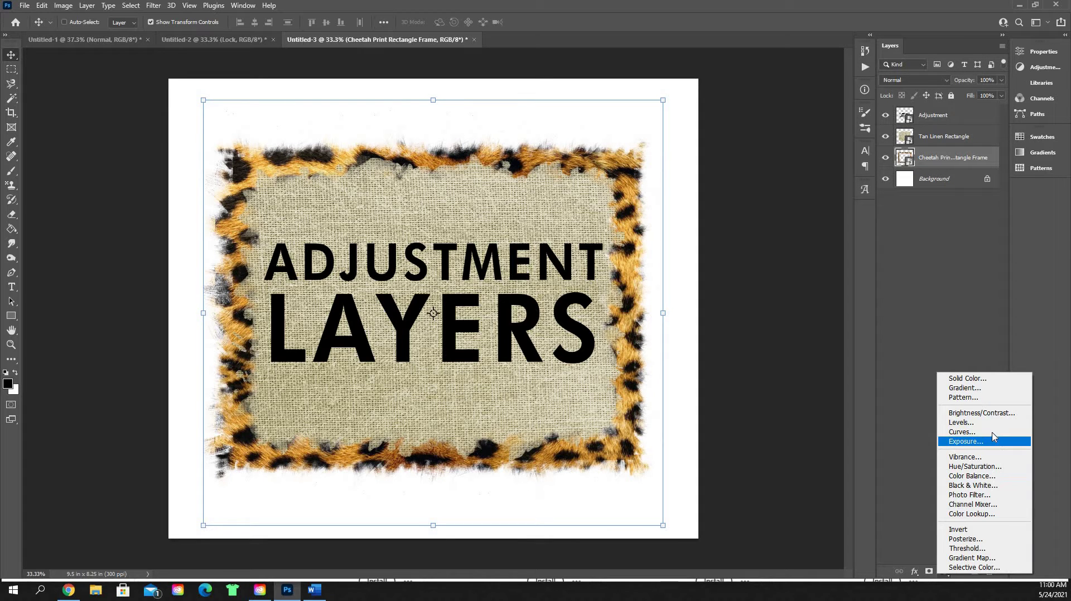
click(992, 432)
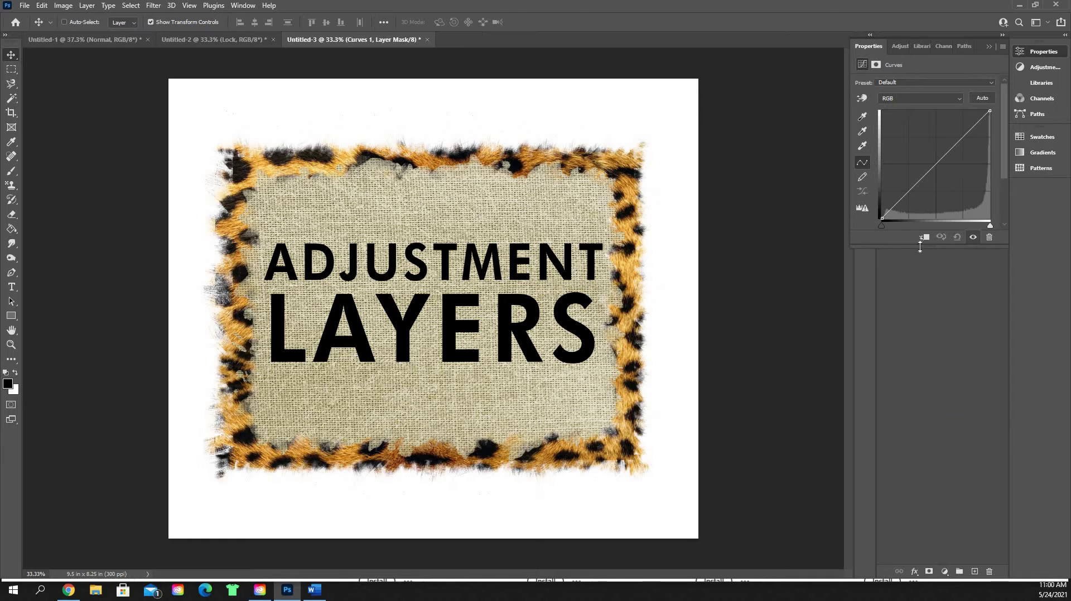
drag(898, 211, 908, 188)
drag(942, 153, 985, 127)
click(971, 121)
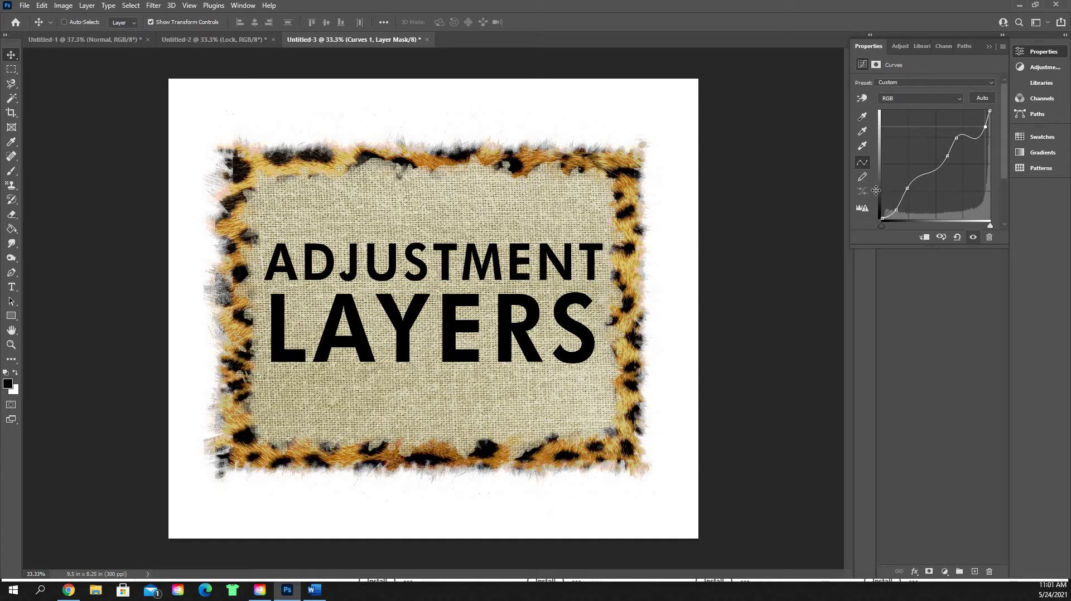
click(988, 46)
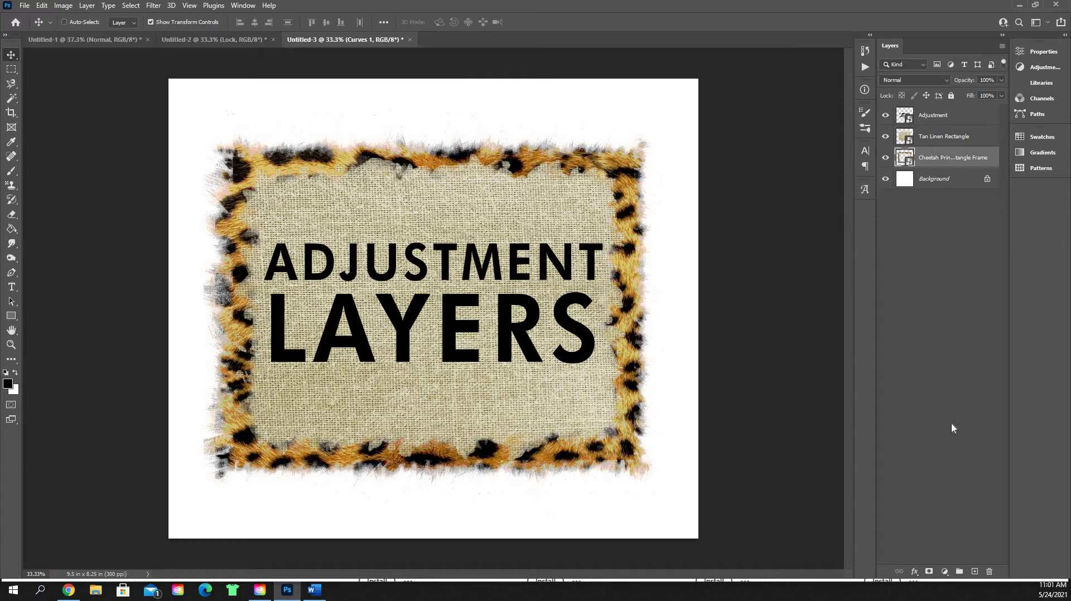
Add an Exposure adjustment layer above the cheetah frame layer and set the exposure to -1.56
click(945, 572)
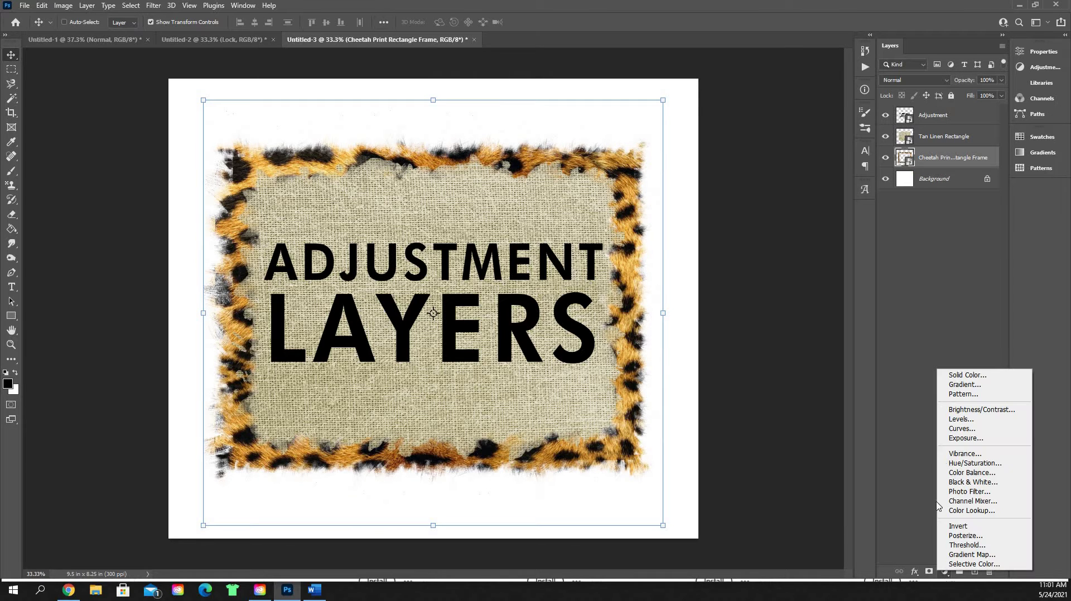
click(948, 437)
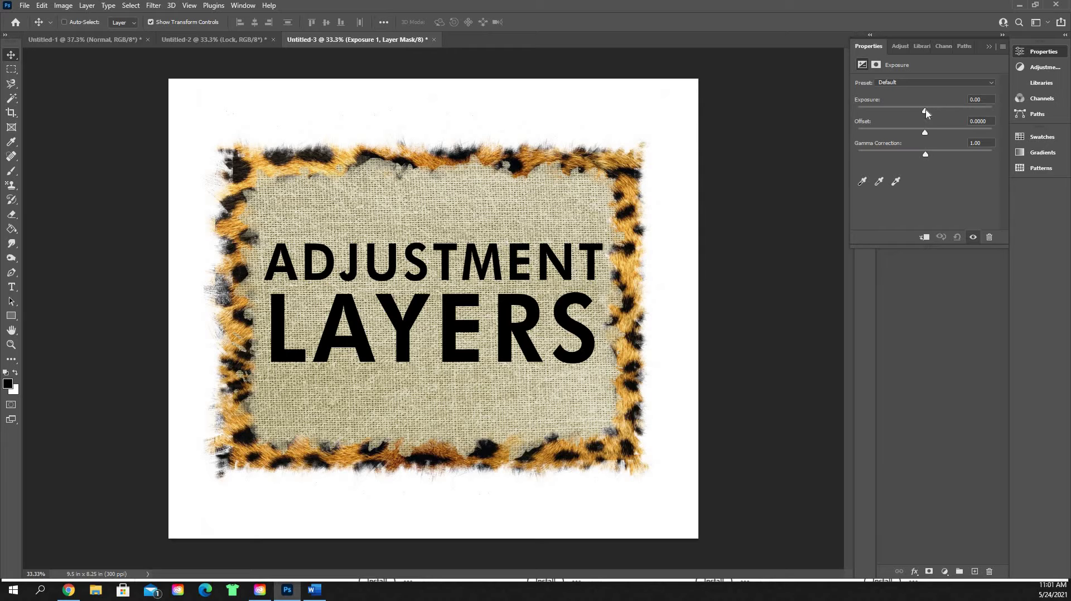
drag(976, 115, 910, 170)
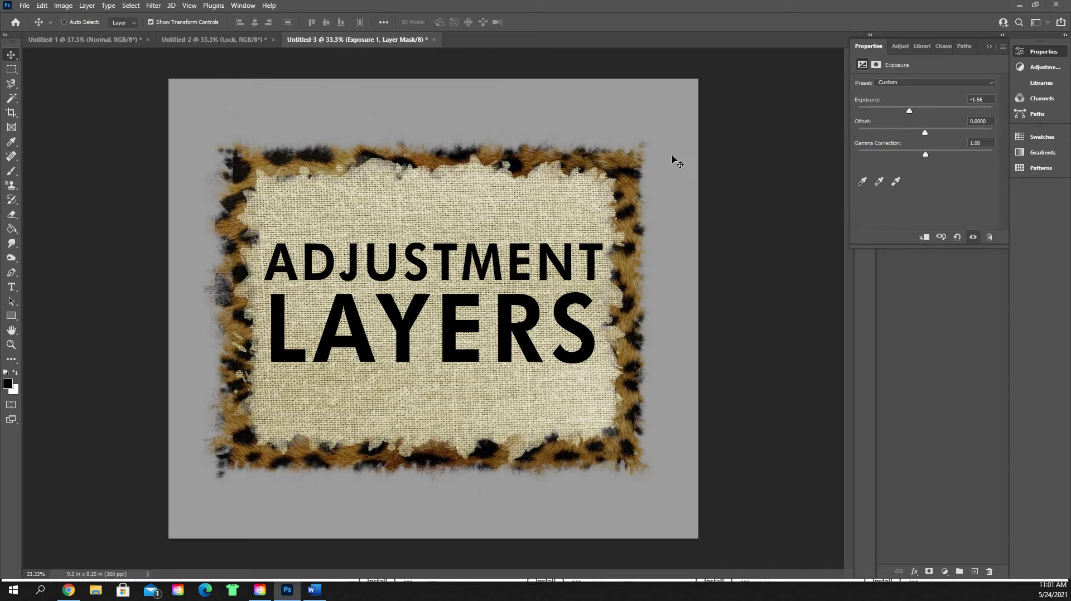
Try the Exposure adjustment clipped to the cheetah frame at exposure +2.72, offset +0.0167 and gamma correction 0.28, and delete it
click(926, 238)
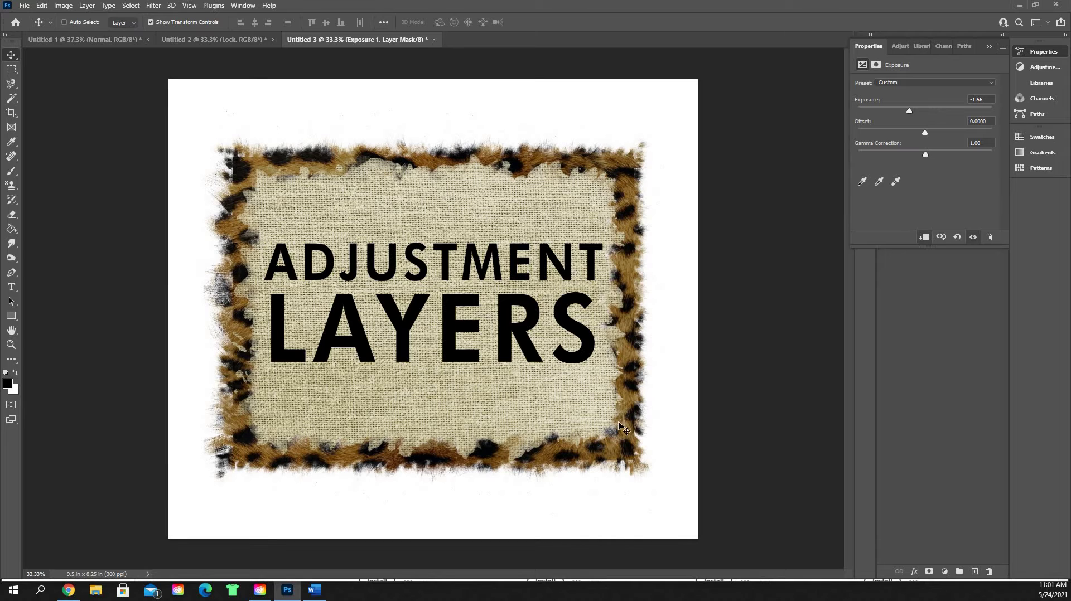
drag(945, 112, 961, 132)
drag(890, 151, 837, 159)
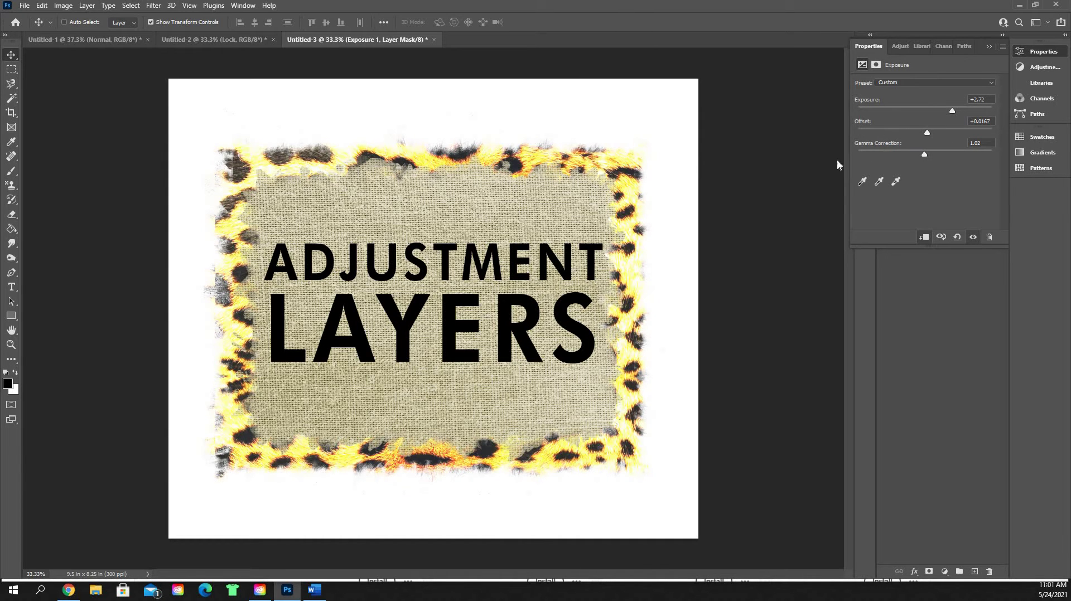
click(968, 159)
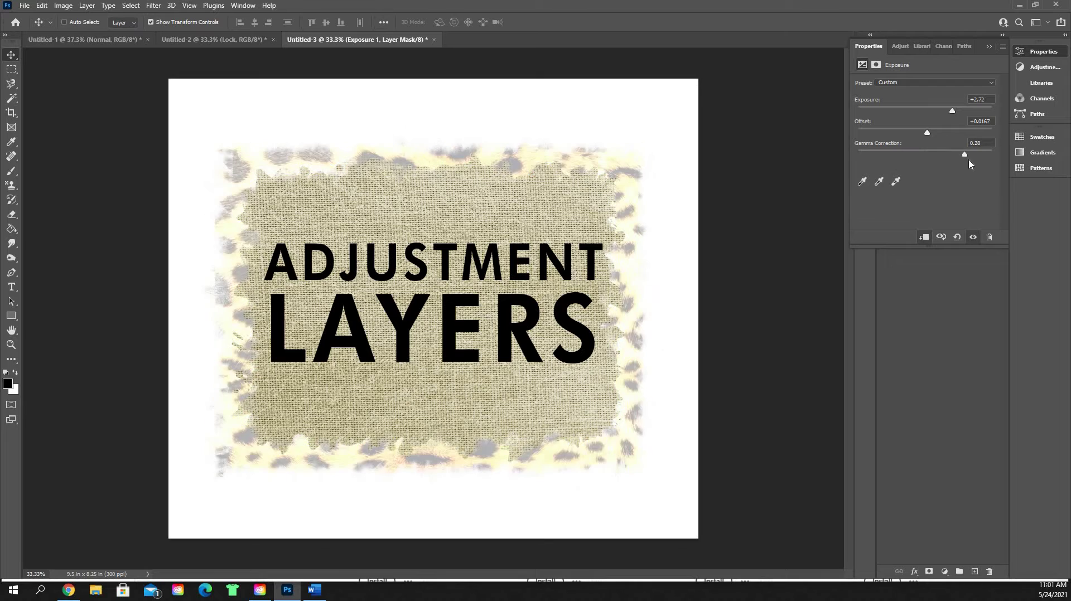
click(989, 46)
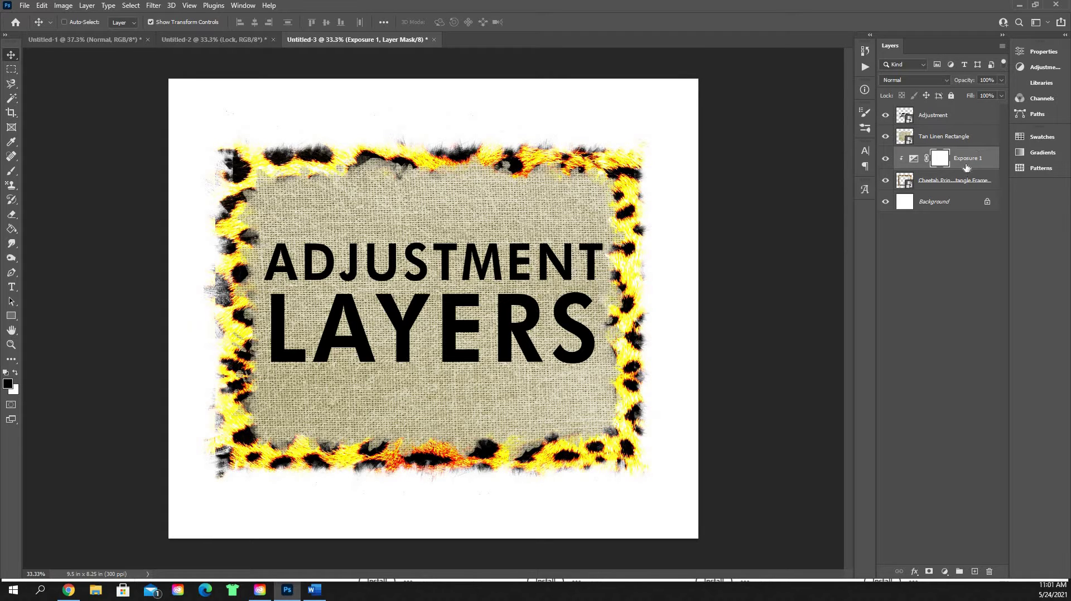
key(Delete)
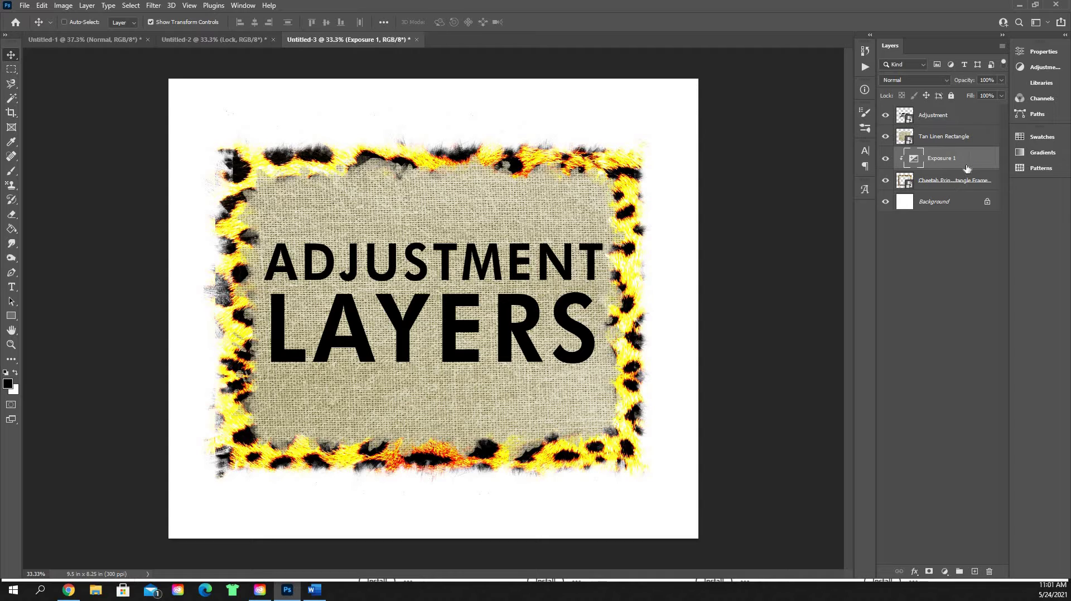
Add a Vibrance adjustment layer clipped to the cheetah frame and try the vibrance at -100 and +51
click(945, 573)
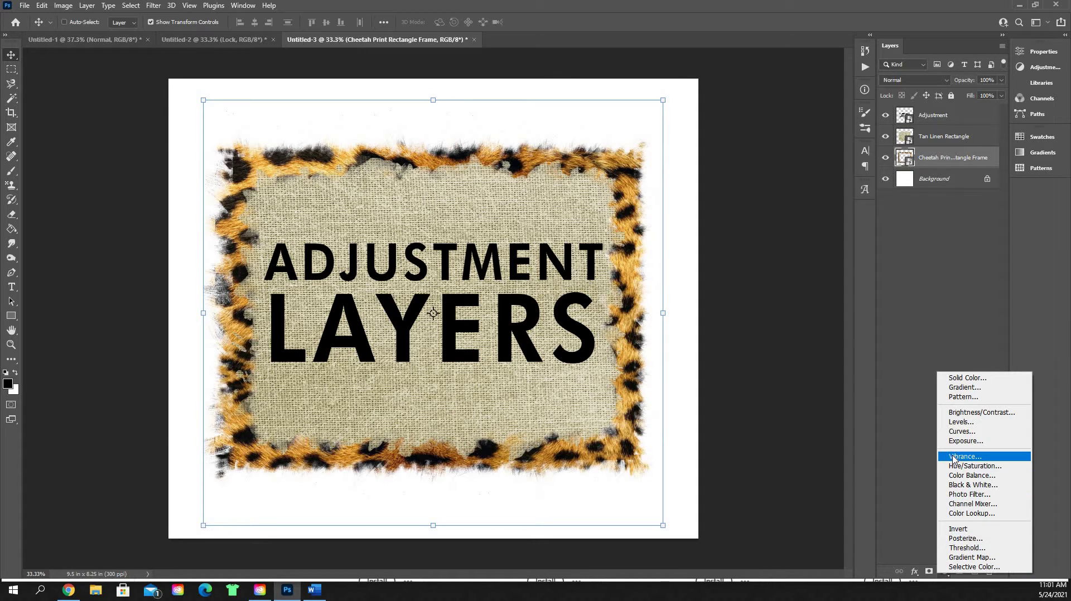
click(954, 458)
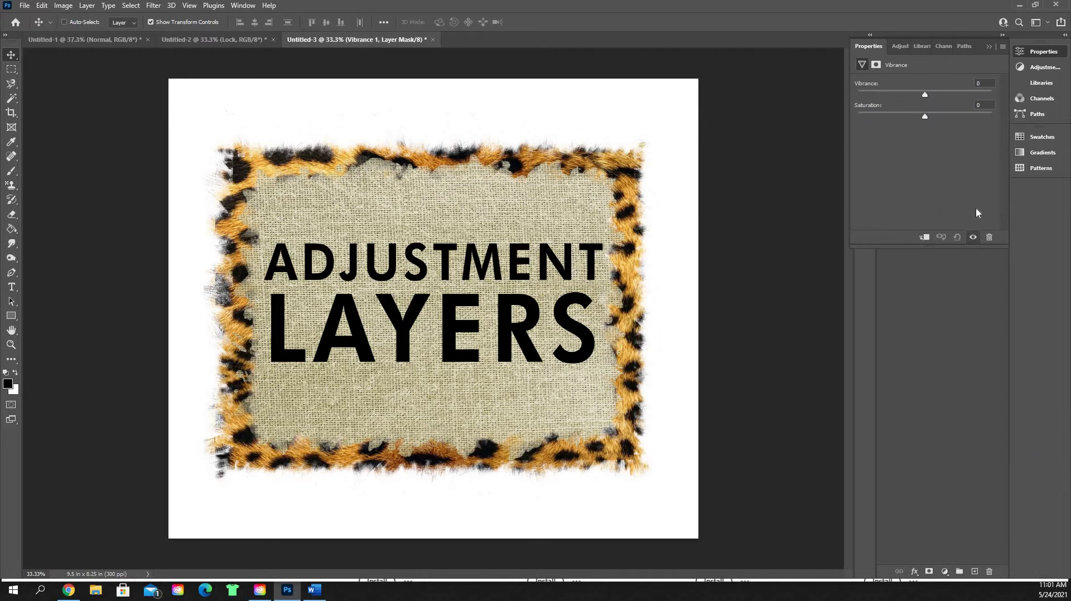
click(925, 238)
drag(928, 94, 993, 95)
drag(942, 103, 902, 114)
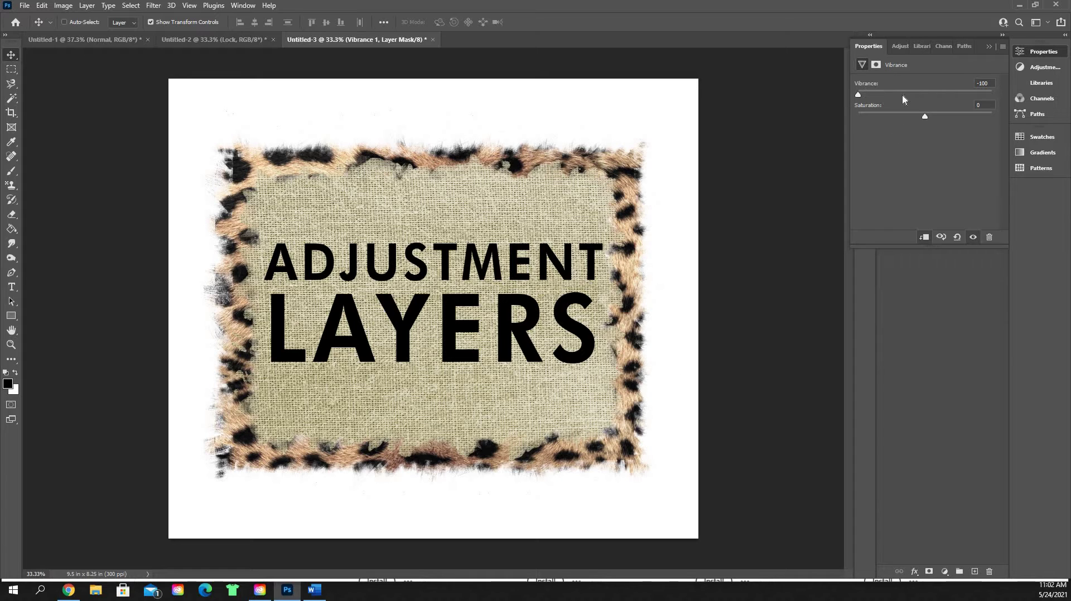
click(919, 91)
click(954, 92)
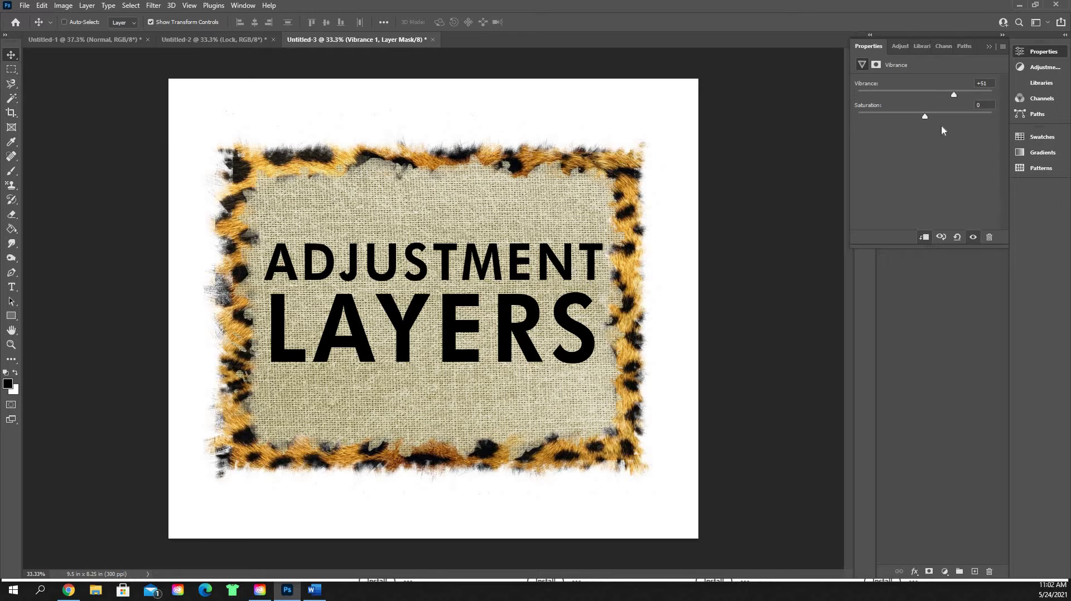
Try the Vibrance layer's saturation at -100 and +100, ending near neutral at -2 with vibrance -6, and delete the layer
click(867, 114)
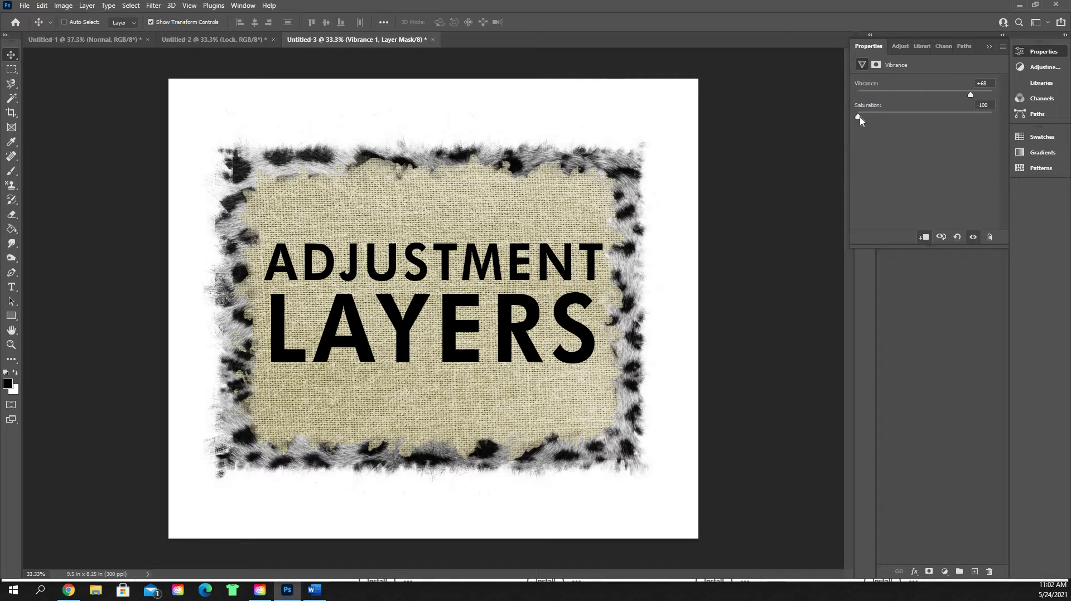
click(991, 114)
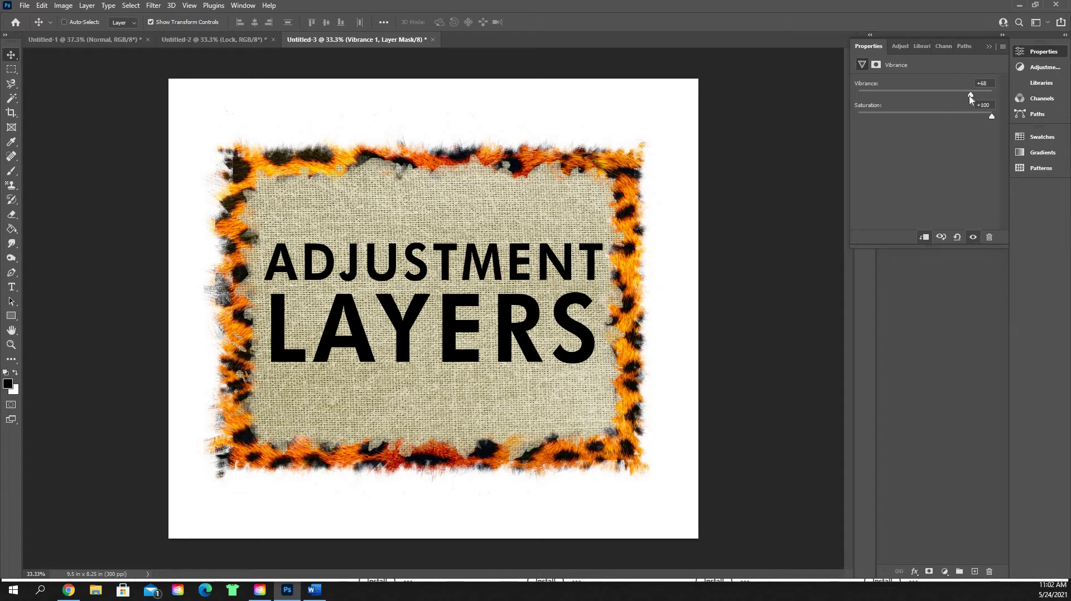
drag(942, 96, 1005, 99)
drag(971, 115, 924, 157)
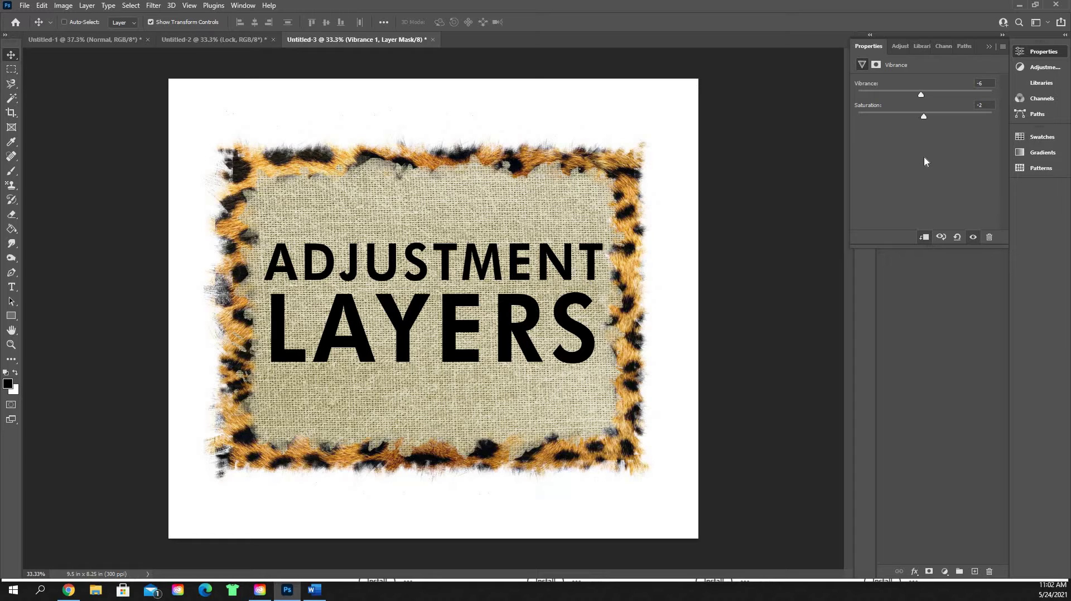
click(989, 48)
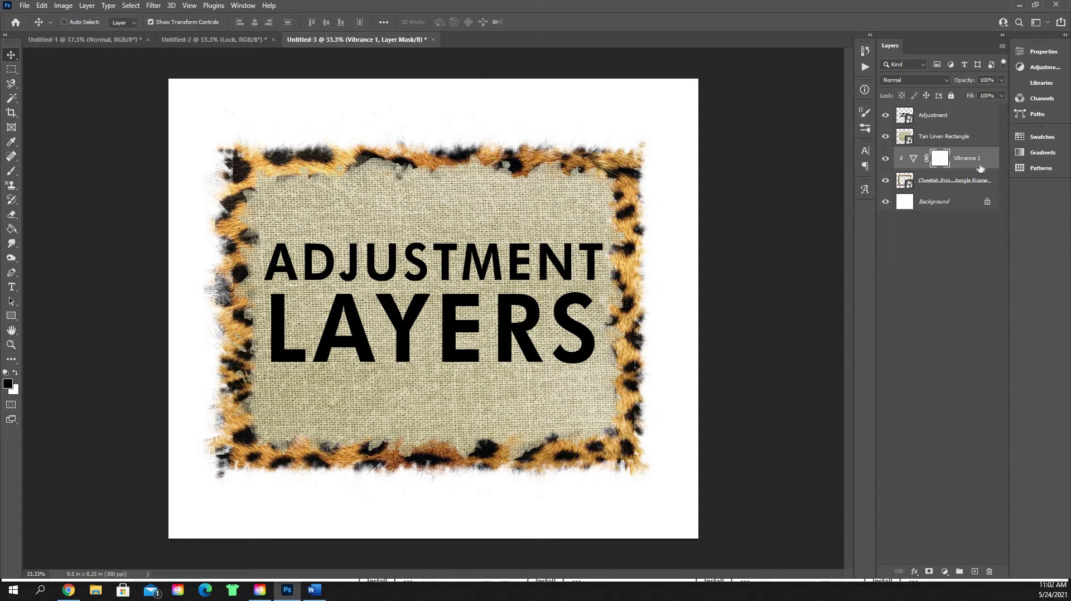
key(Delete)
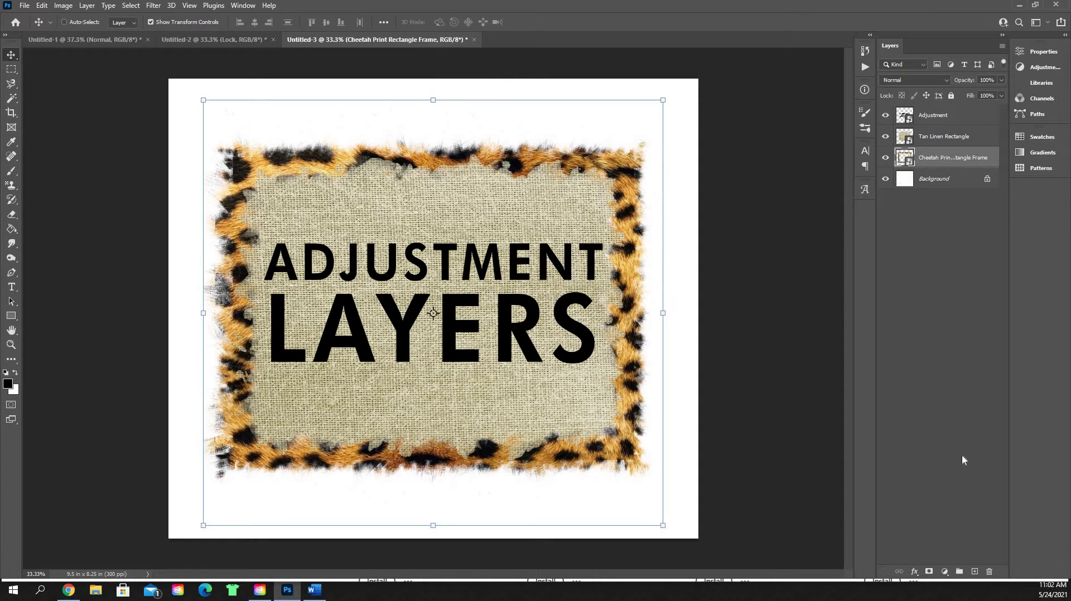
Add a Hue/Saturation adjustment layer clipped to the cheetah frame and turn on Colorize
click(944, 570)
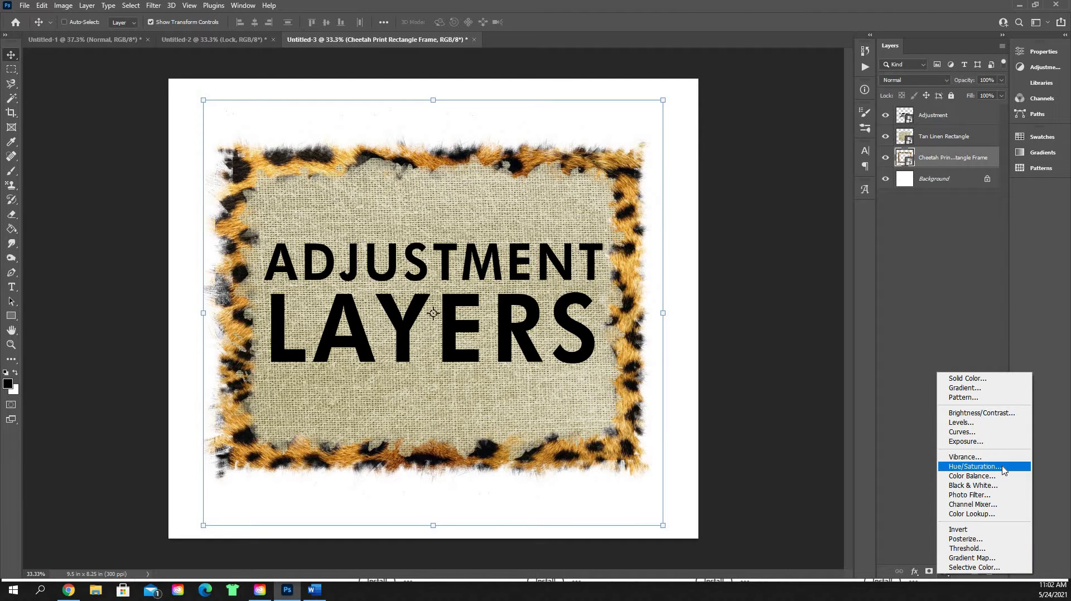
click(974, 466)
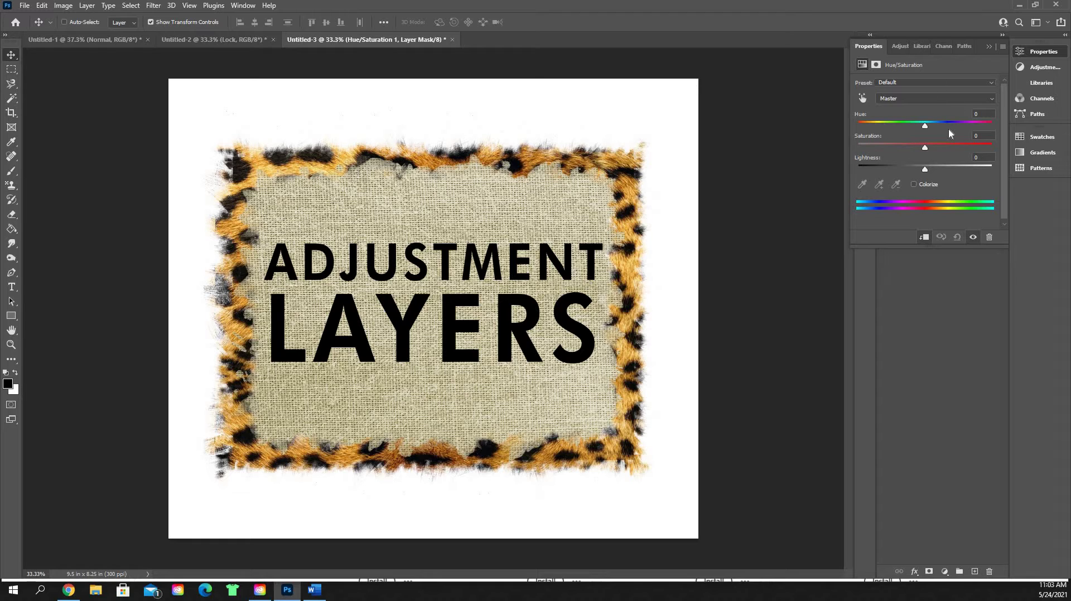
click(986, 82)
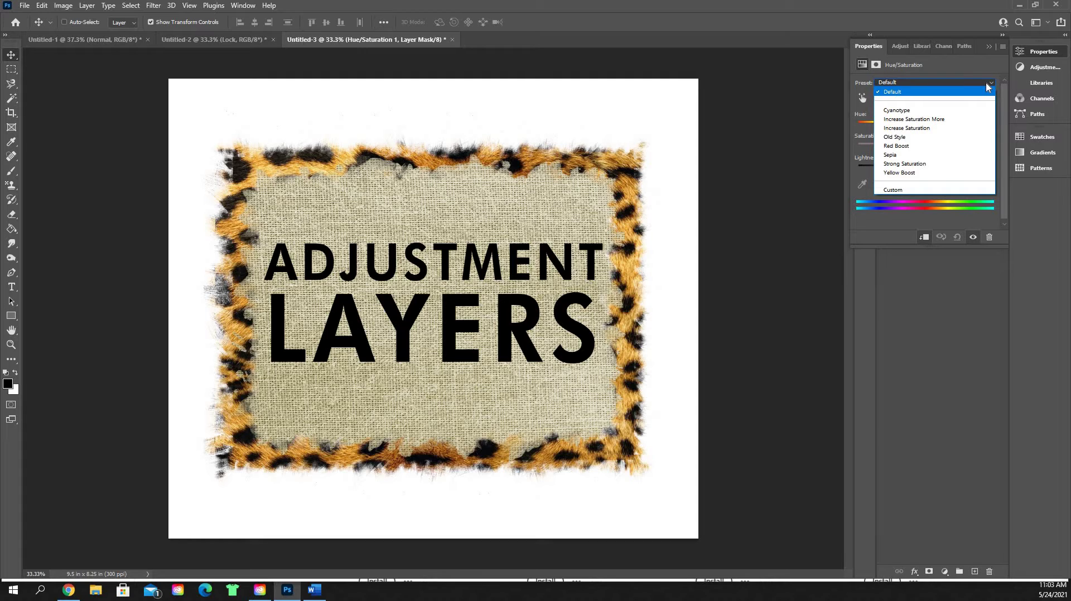
click(985, 81)
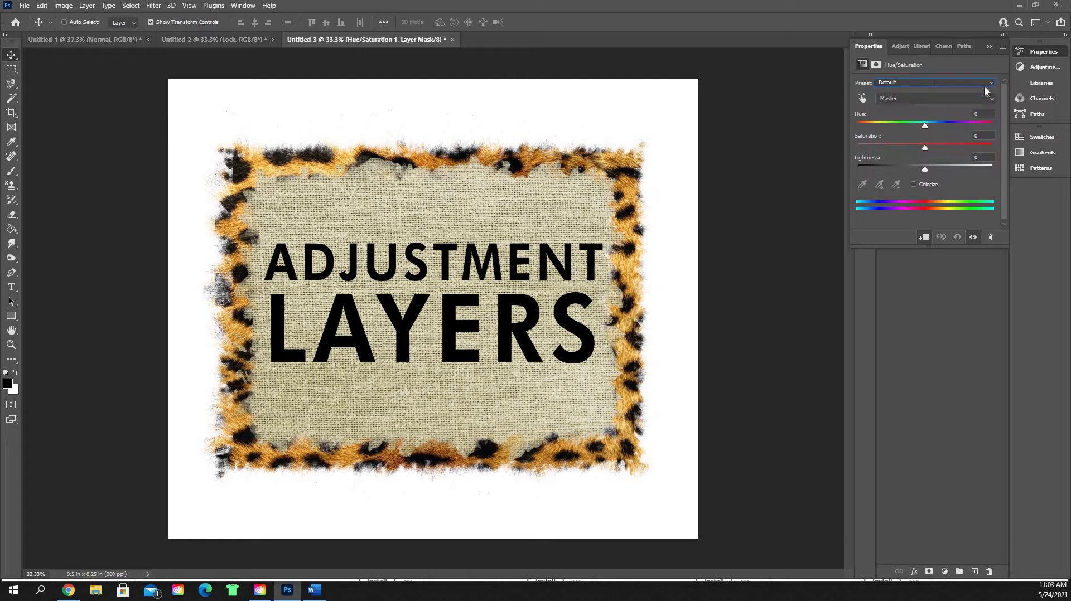
click(991, 100)
click(990, 100)
click(977, 98)
click(914, 184)
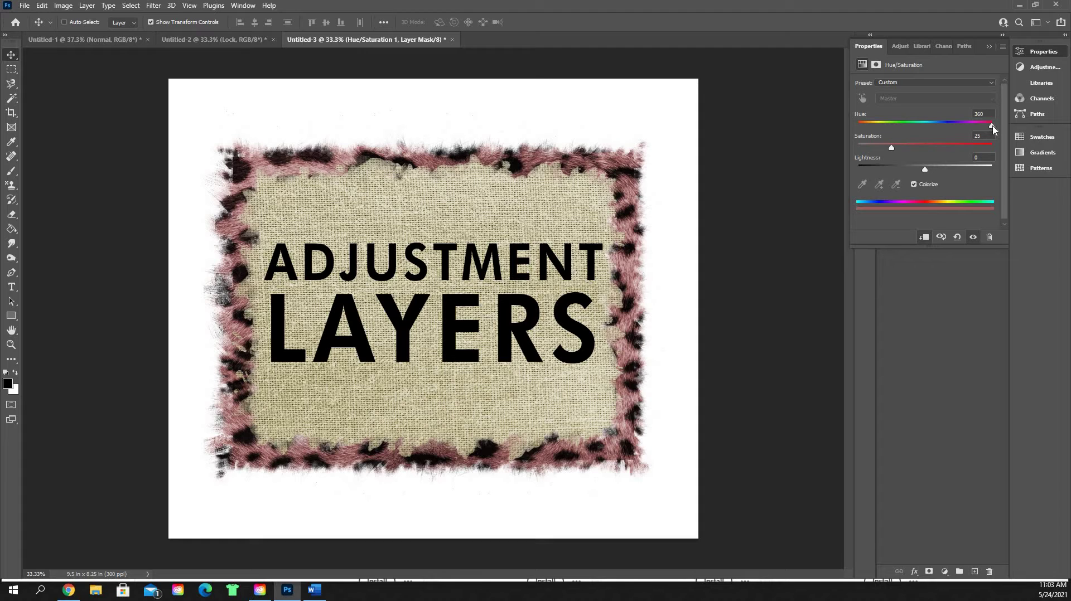
Color the cheetah frame teal with hue 174 and saturation 100
drag(979, 135, 971, 134)
drag(939, 126, 924, 134)
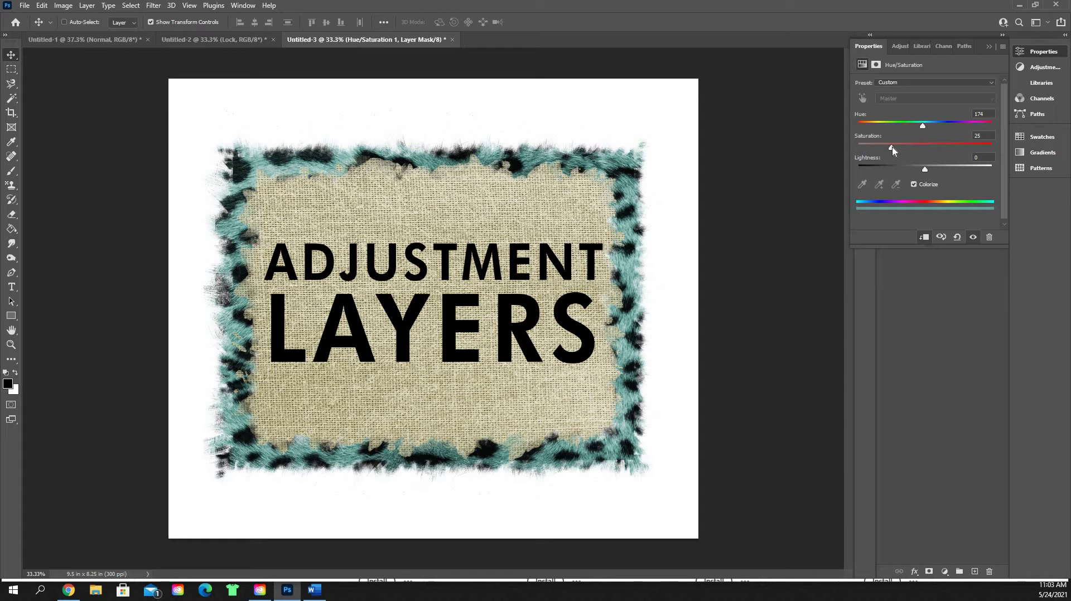
drag(876, 149, 914, 162)
drag(987, 161, 993, 161)
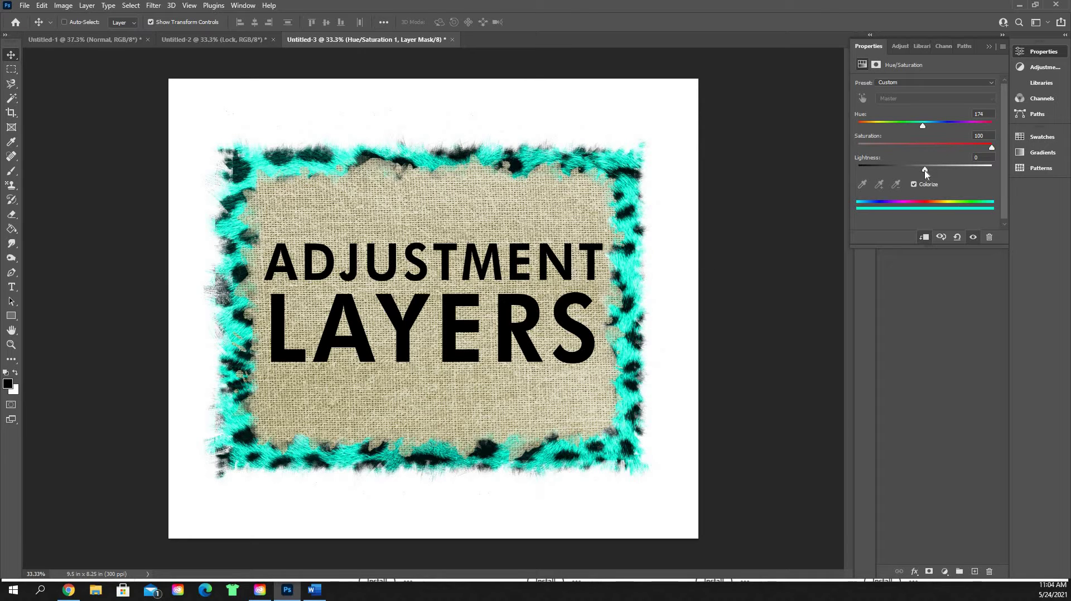
Set the frame's Colorize saturation to 92 and darken it to lightness -29
drag(925, 171, 885, 183)
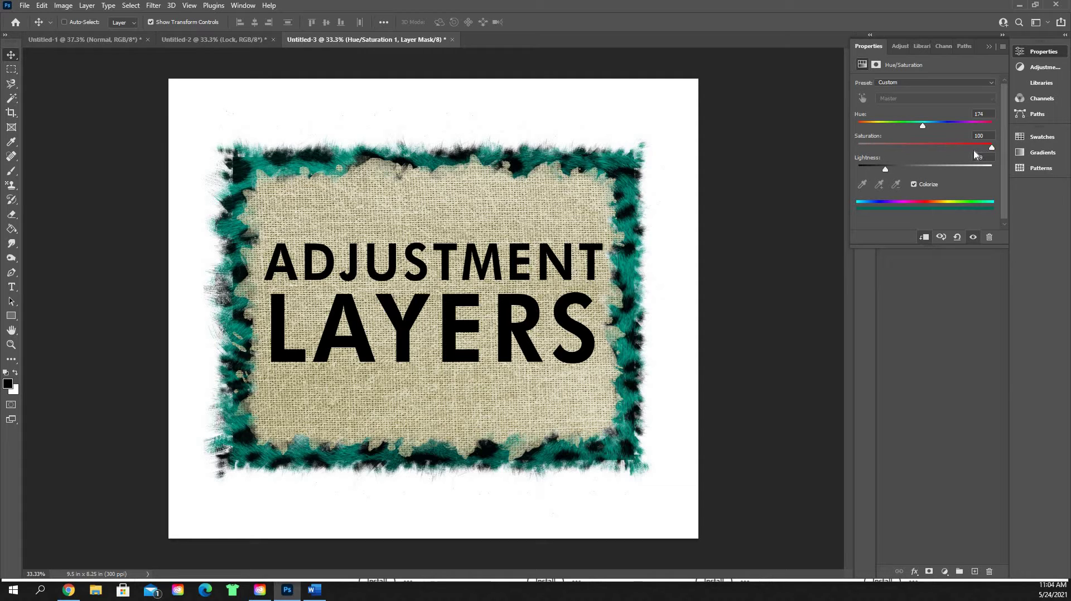
drag(933, 152, 982, 160)
click(922, 166)
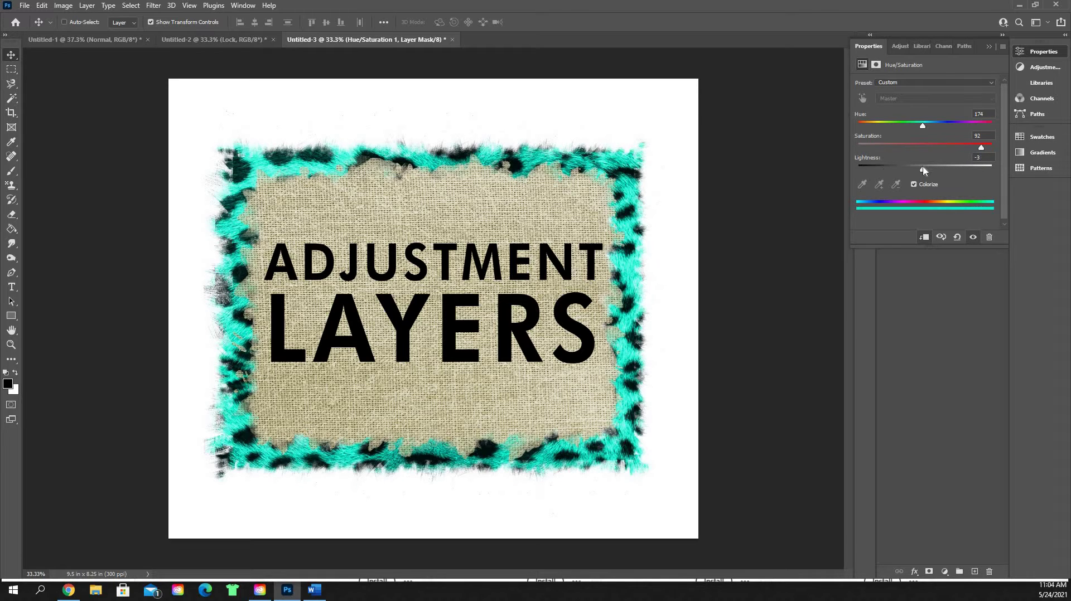
drag(923, 175, 923, 176)
drag(928, 176, 905, 176)
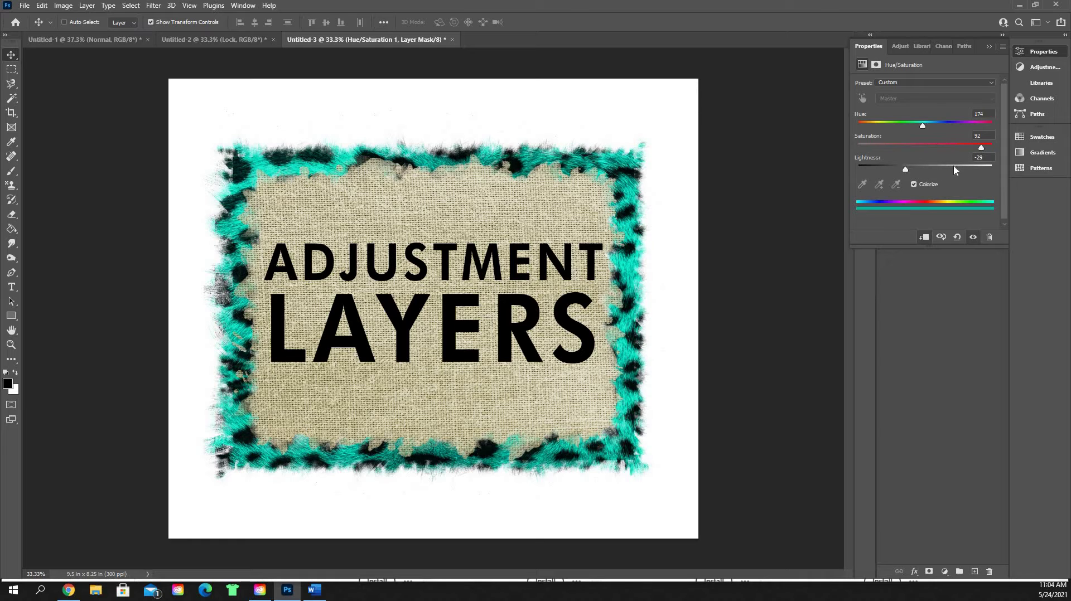
Try the Hue/Saturation lightness at +43 and +28, and set it to -23
click(953, 166)
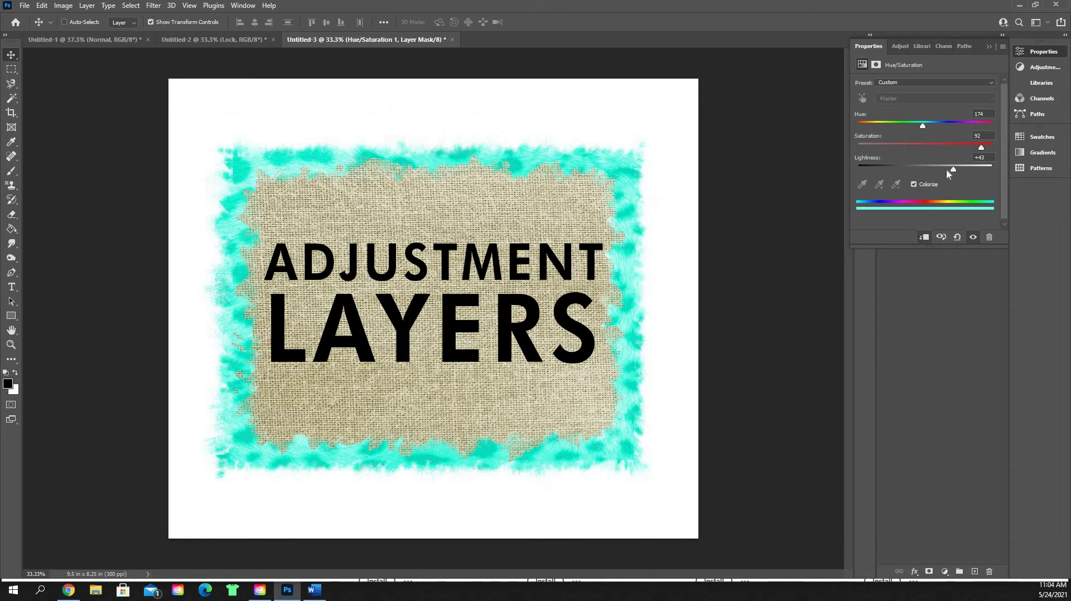
drag(946, 171, 944, 170)
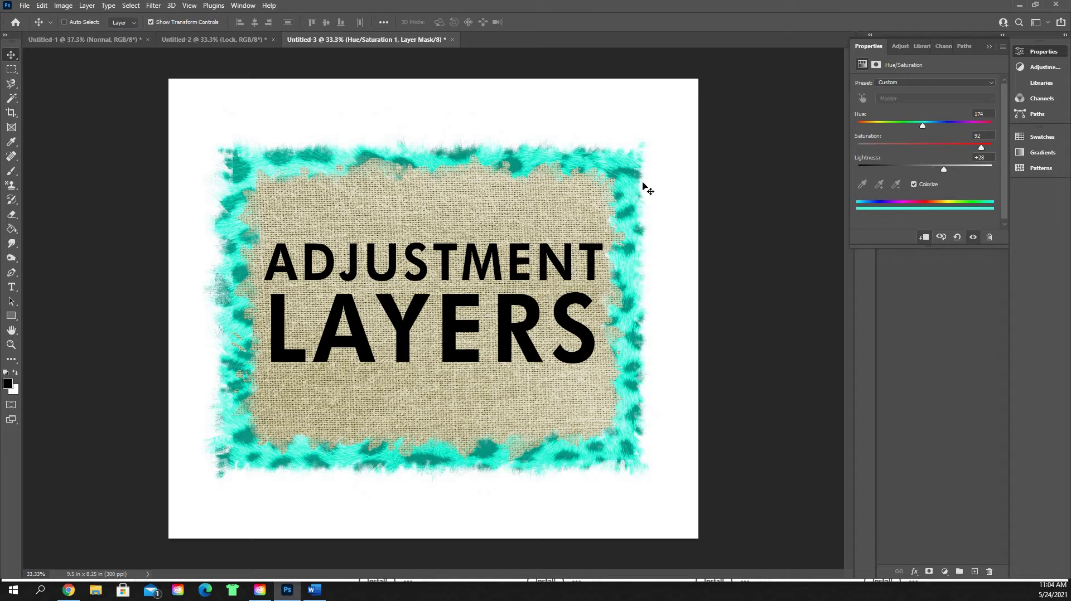
mouse_move(945, 170)
mouse_down()
mouse_move(903, 177)
mouse_move(929, 168)
mouse_up()
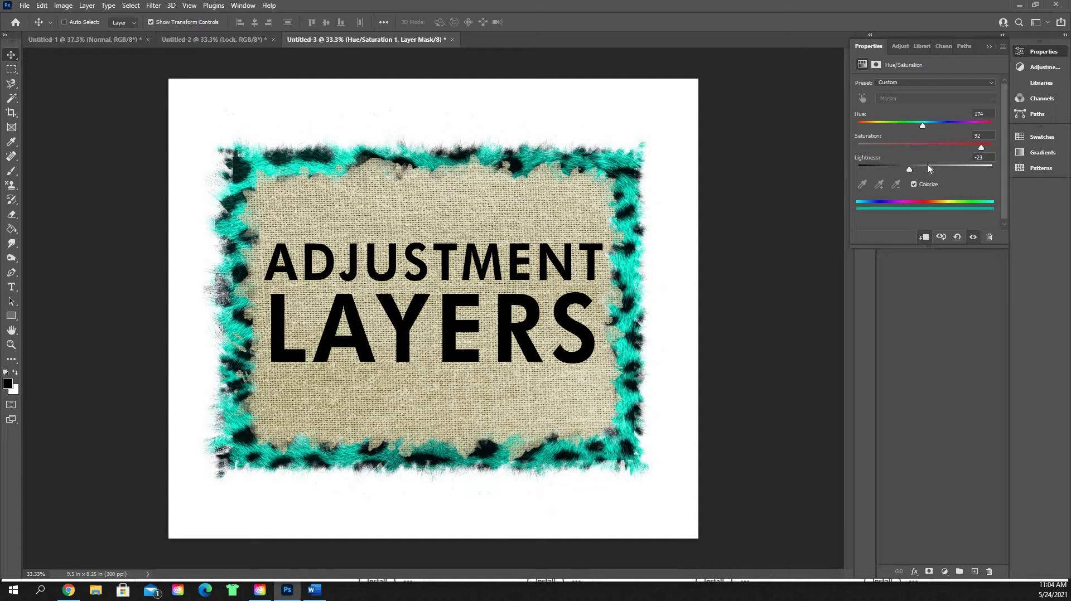
Soften the teal frame by setting the saturation to 43 and the lightness to +3
click(948, 145)
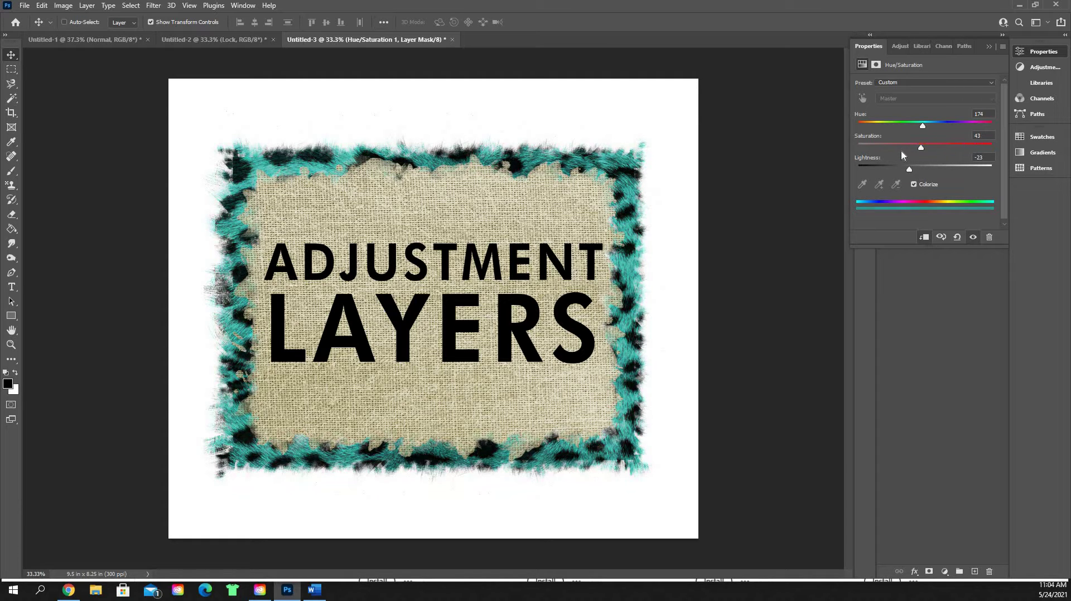
key(Up)
key(Up)
key(Up)
key(Up)
key(Up)
key(Up)
key(Up)
key(Up)
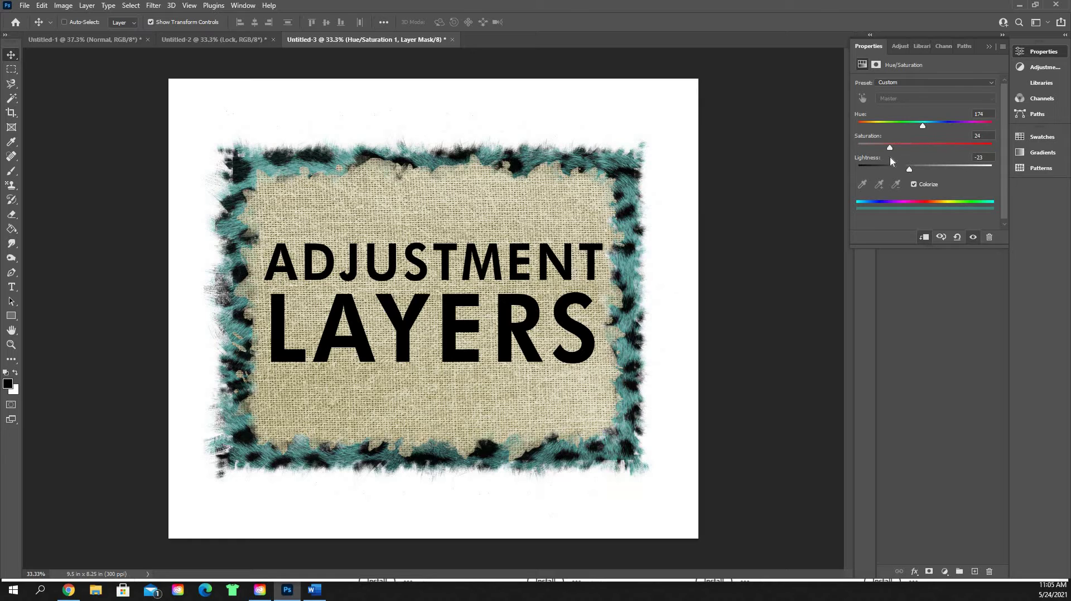
key(Up)
key(Up)
key(Up)
click(920, 168)
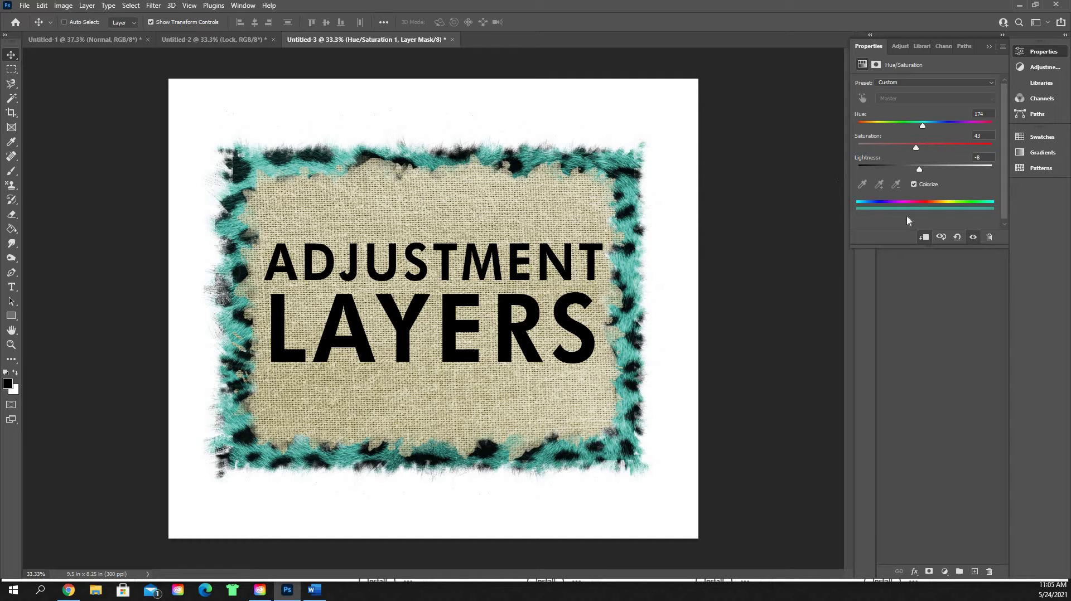
click(922, 170)
mouse_move(922, 172)
mouse_down()
mouse_move(888, 171)
mouse_move(927, 183)
mouse_up()
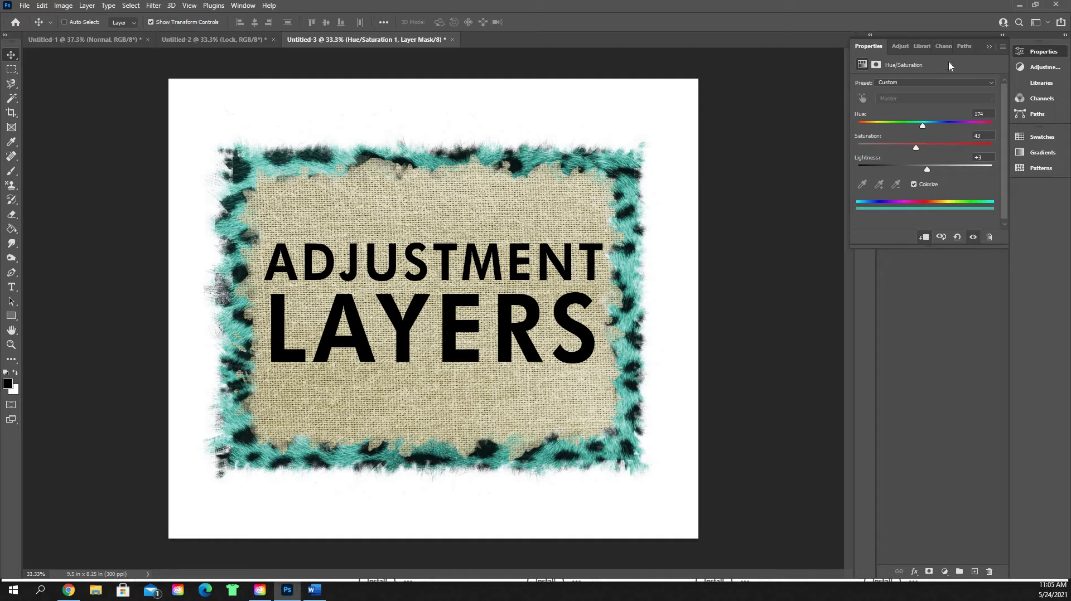
Recolor the cheetah frame purple with hue 297, saturation 65 and lightness -4
click(970, 127)
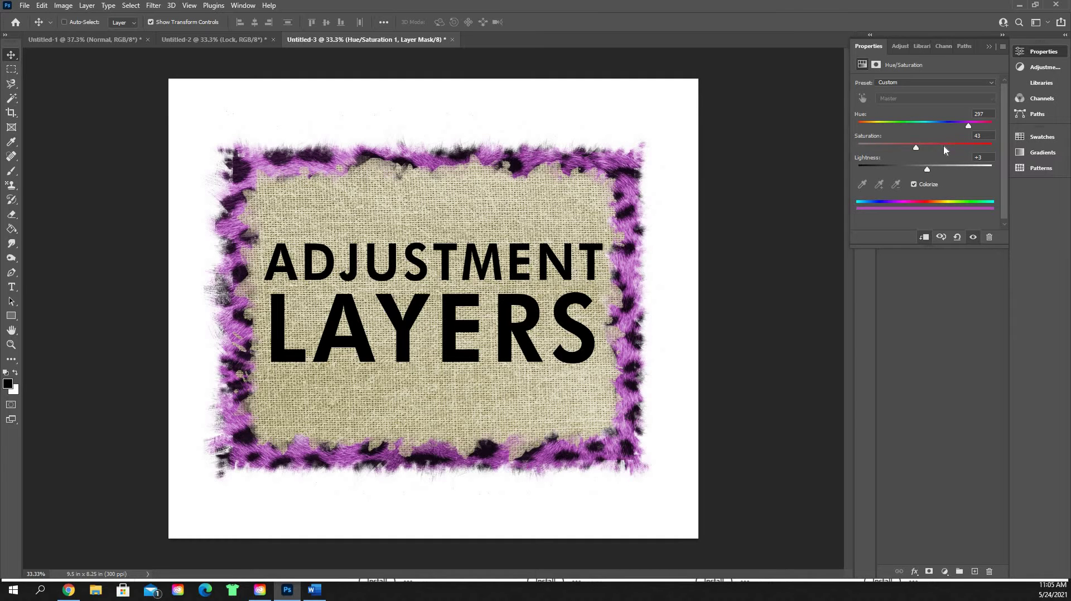
click(891, 144)
drag(946, 169, 924, 177)
Set the hue to 311, mute the frame's saturation to slightly under 19, and return to the layer list
click(974, 124)
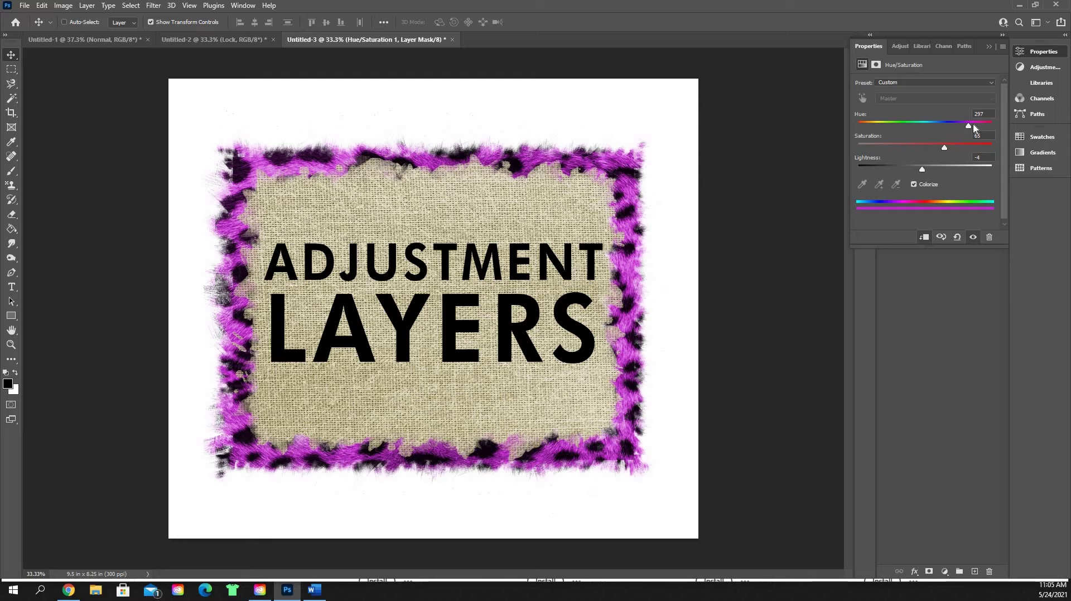
click(884, 146)
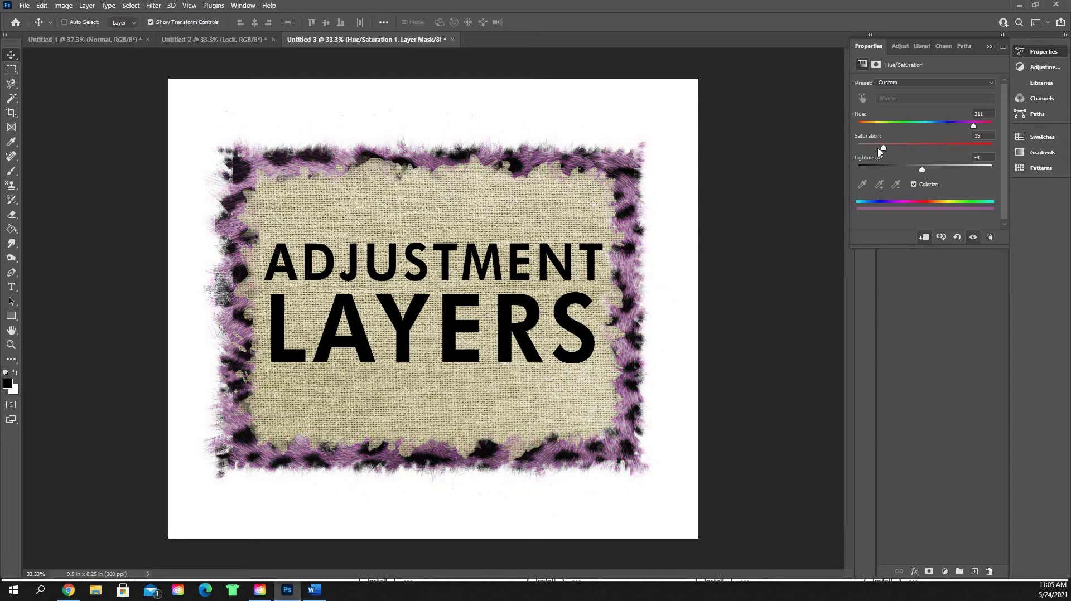
click(877, 146)
click(990, 46)
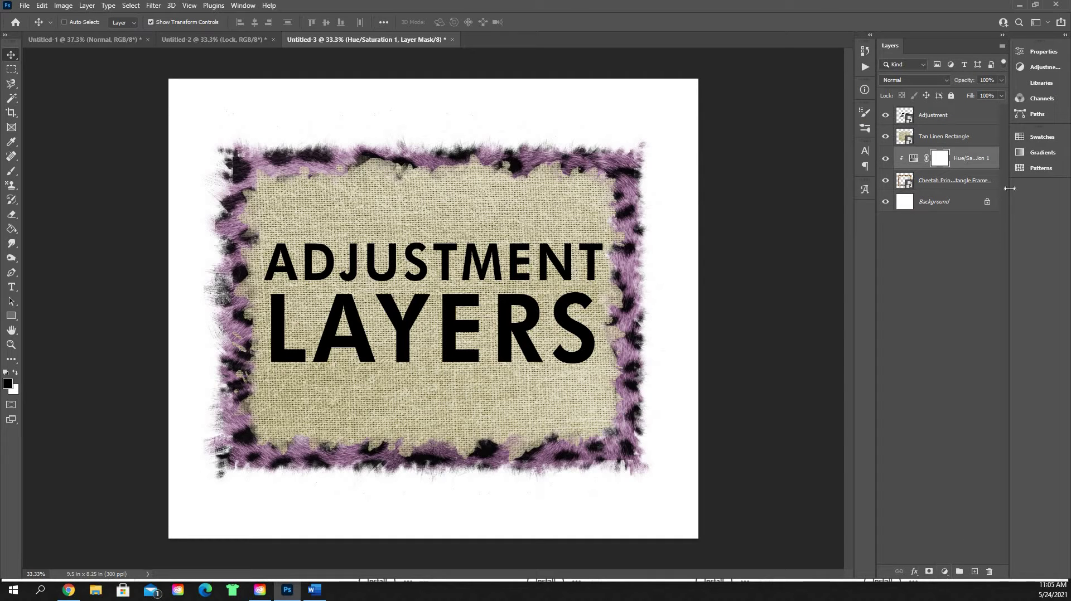
Delete the Hue/Saturation layer and add a Color Balance adjustment layer above the cheetah frame
key(Delete)
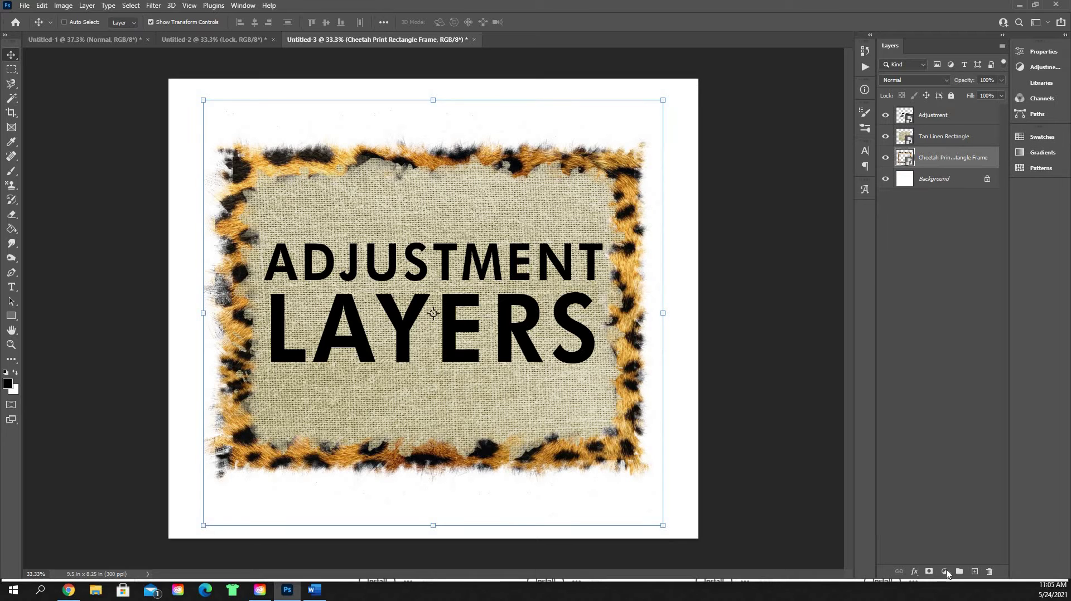
click(946, 571)
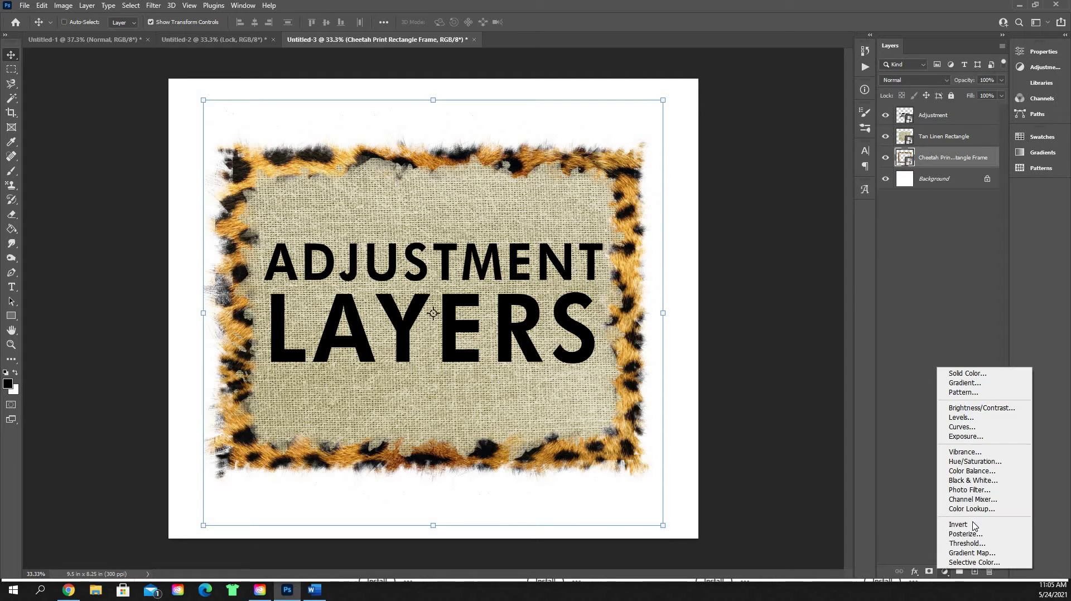
click(971, 471)
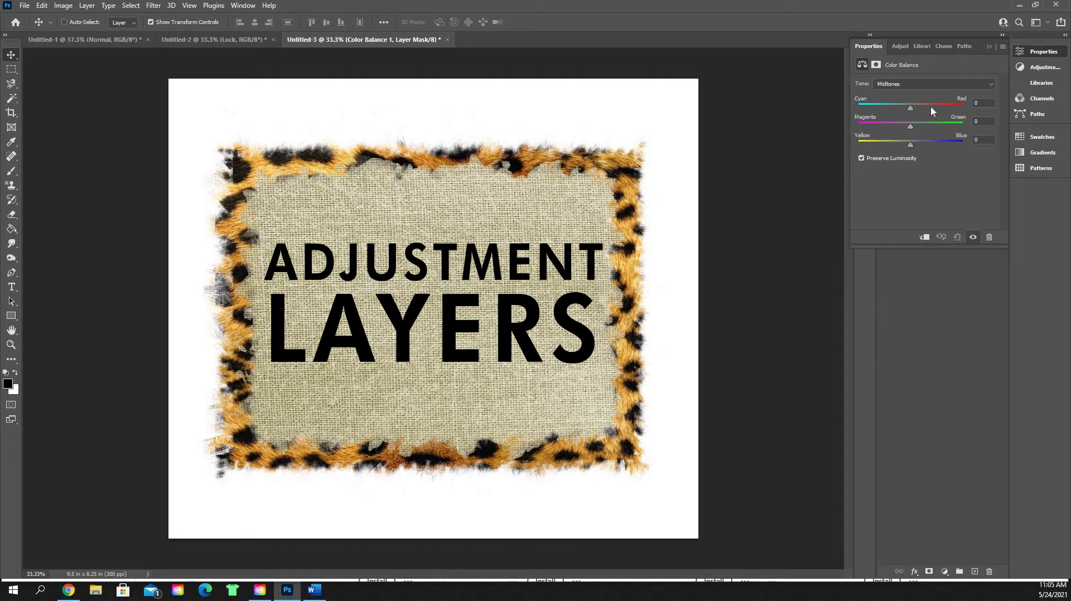
Set the midtones color balance to cyan-red -49, magenta-green +10 and yellow-blue +38, and return to the layer list
click(944, 83)
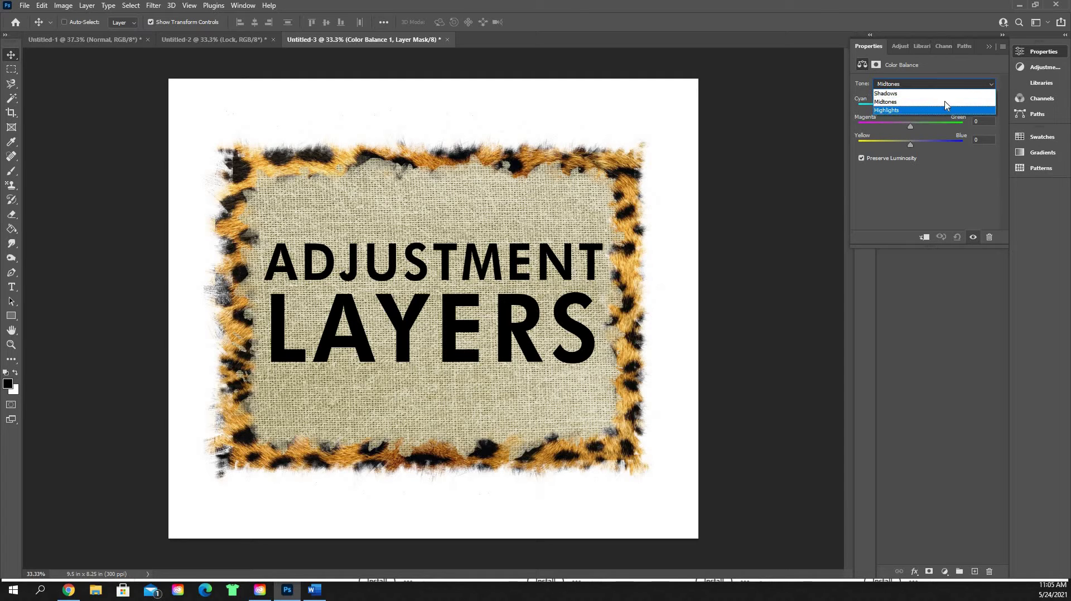
click(941, 102)
drag(911, 106, 873, 147)
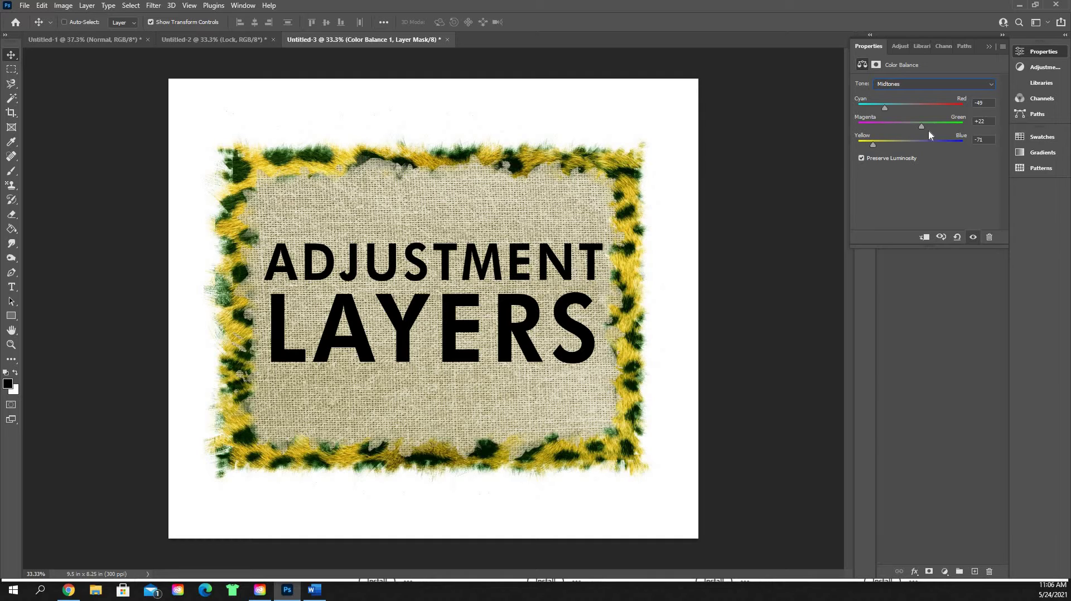
drag(923, 127, 930, 141)
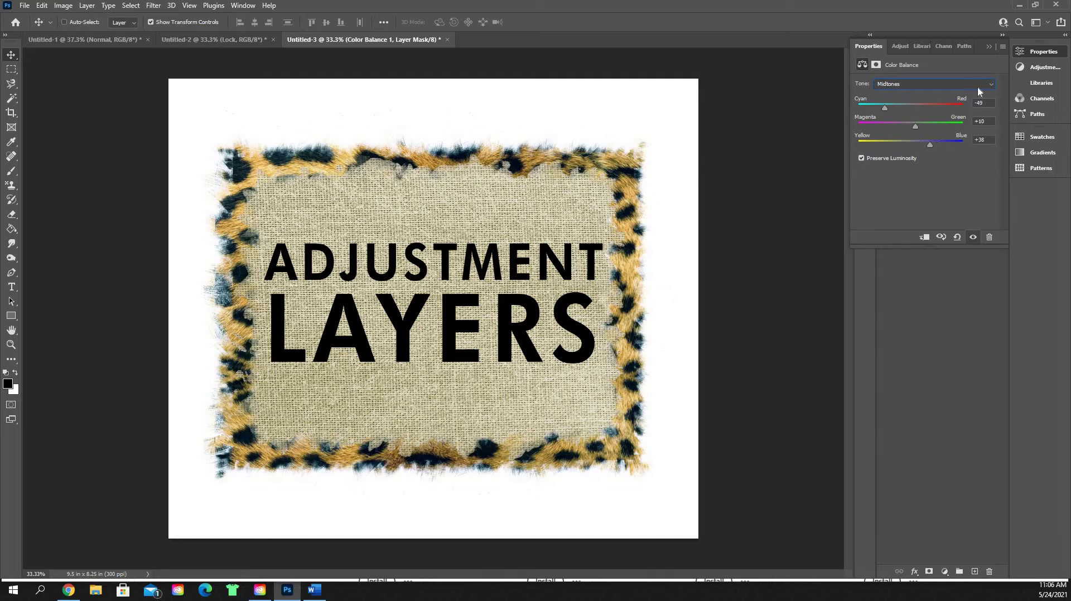
click(989, 47)
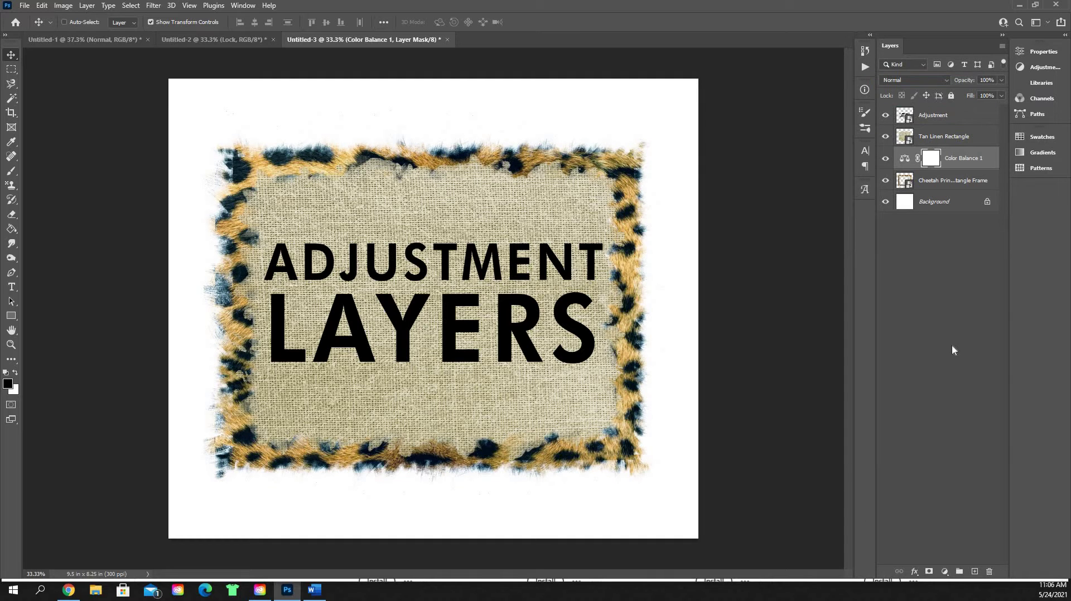
Delete the Color Balance layer and convert the cheetah frame with a Black & White adjustment layer
key(Delete)
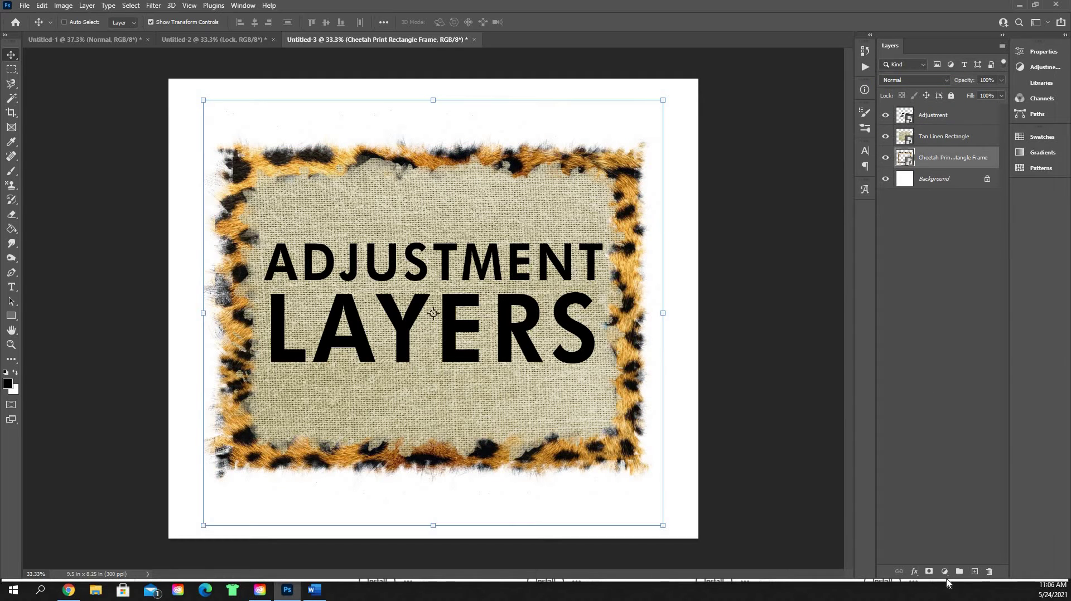
click(945, 573)
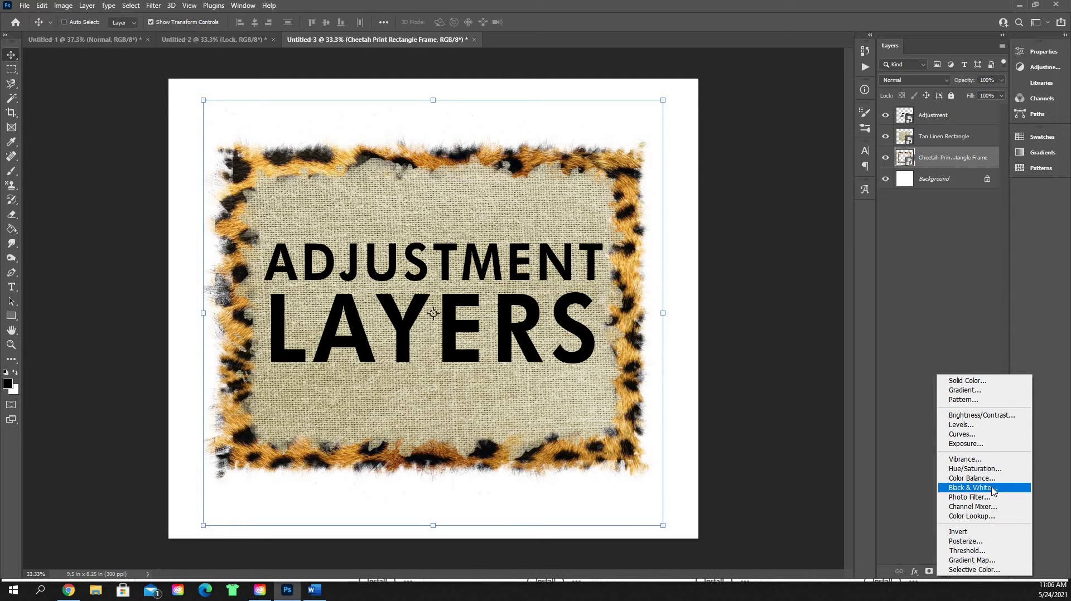
click(970, 488)
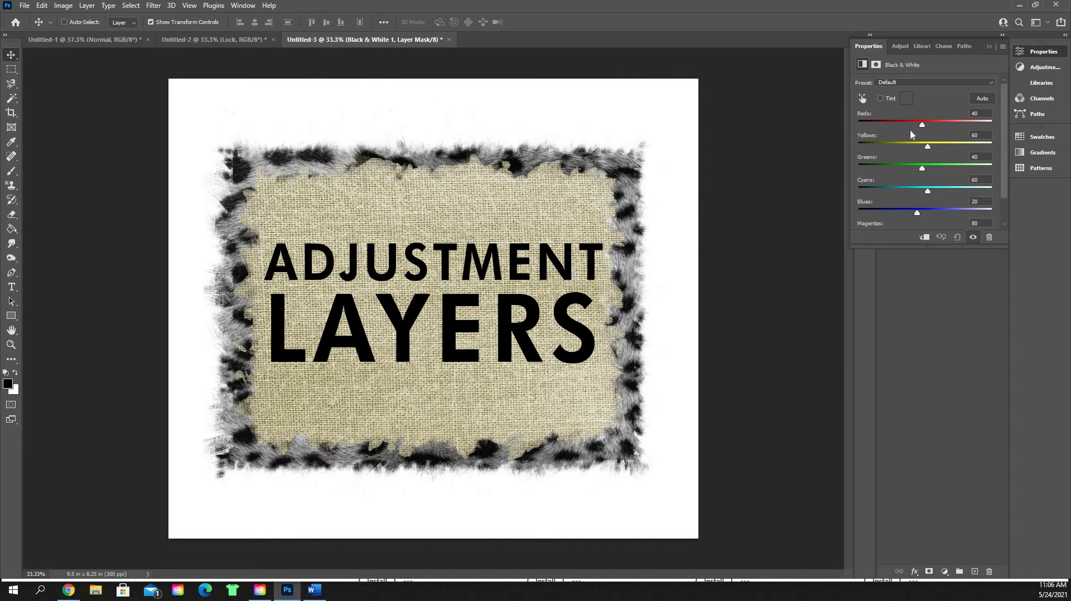
scroll(929, 122, down, 1)
scroll(930, 122, up, 1)
scroll(939, 136, down, 1)
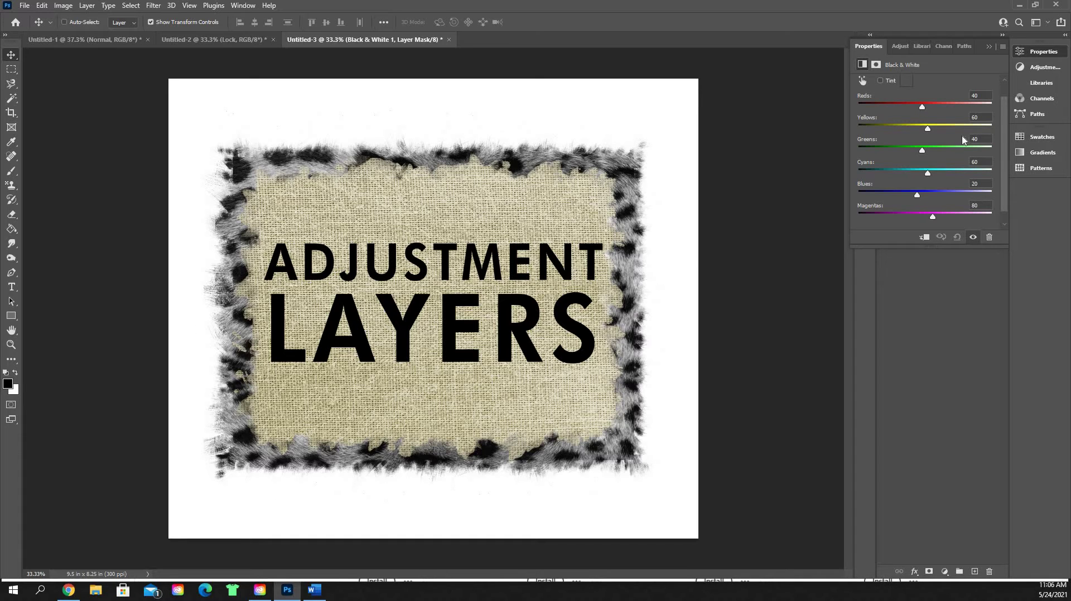
Set the Black & White mix to reds 133, yellows 65, greens -71, cyans 163, blues 129 and magentas 138
drag(937, 108, 944, 142)
drag(930, 134, 960, 150)
click(891, 154)
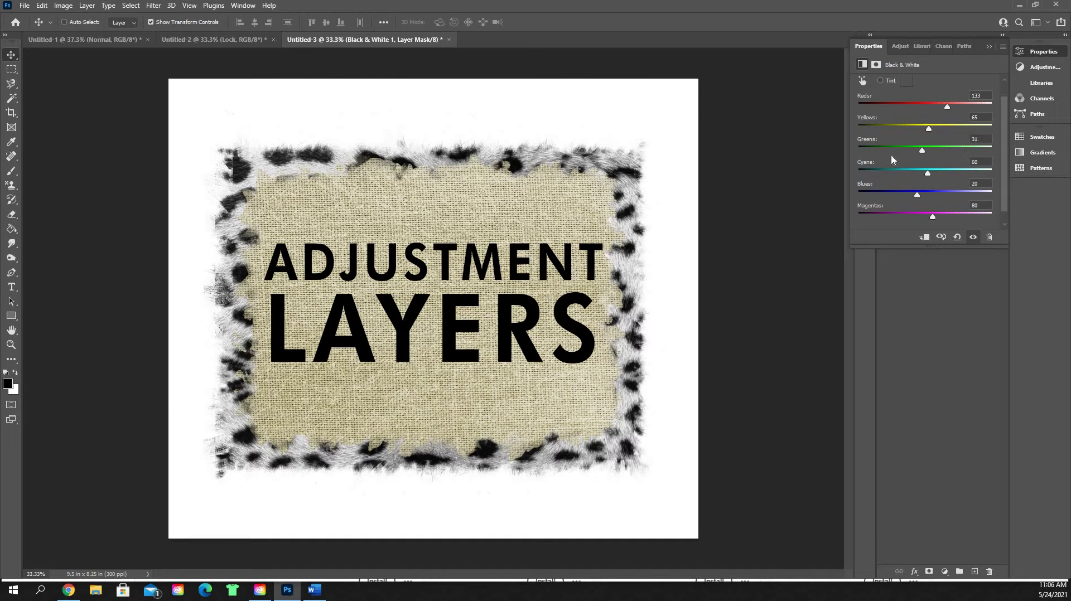
drag(937, 173, 949, 217)
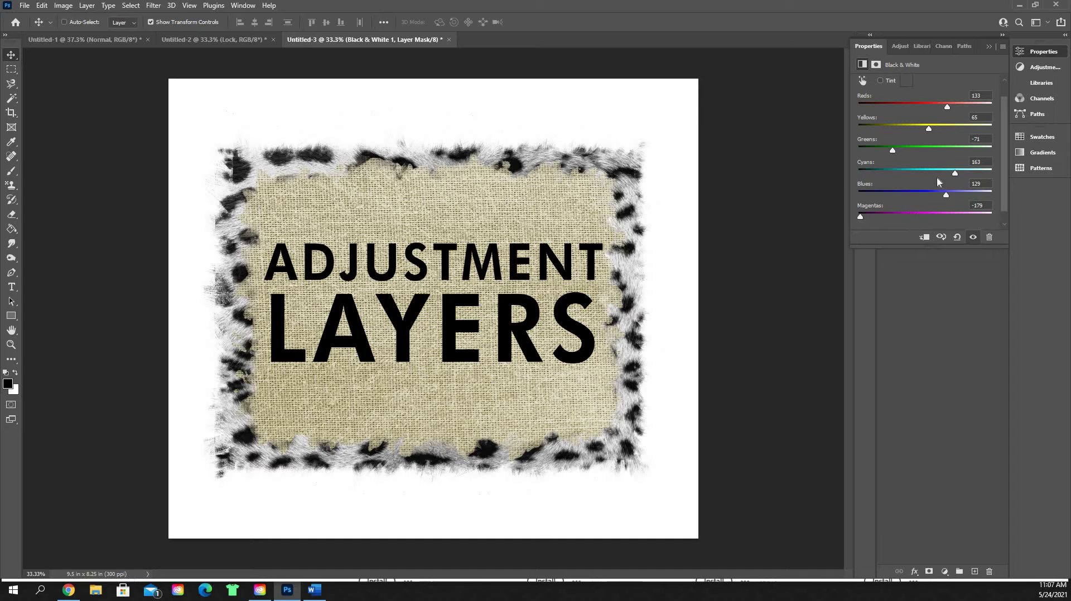
Lighten the frame's fur by setting the Black & White yellows to 156 and the reds to 108
click(953, 126)
click(941, 111)
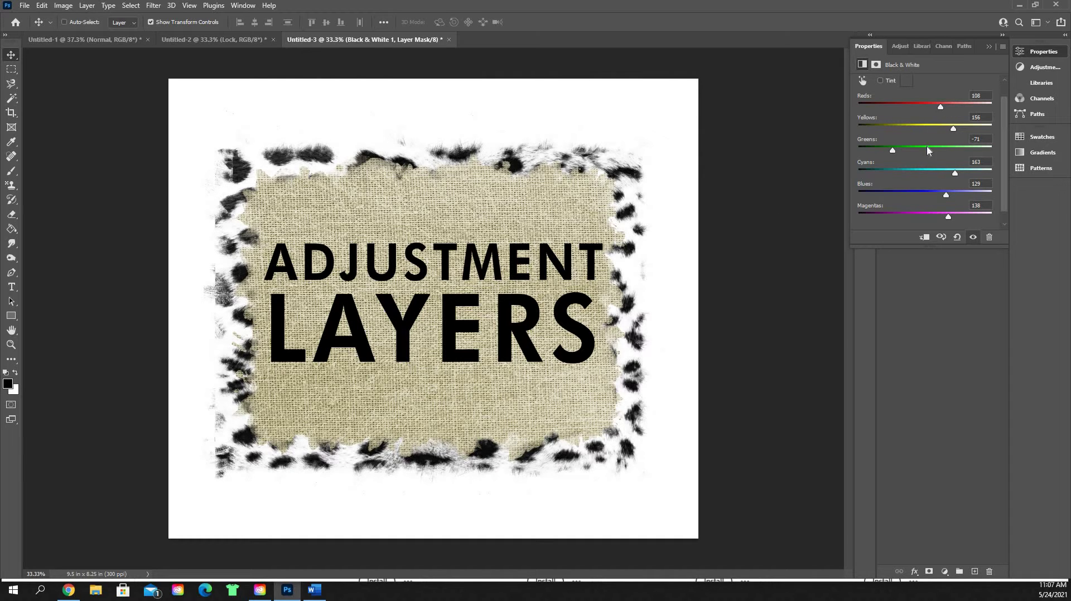
click(987, 47)
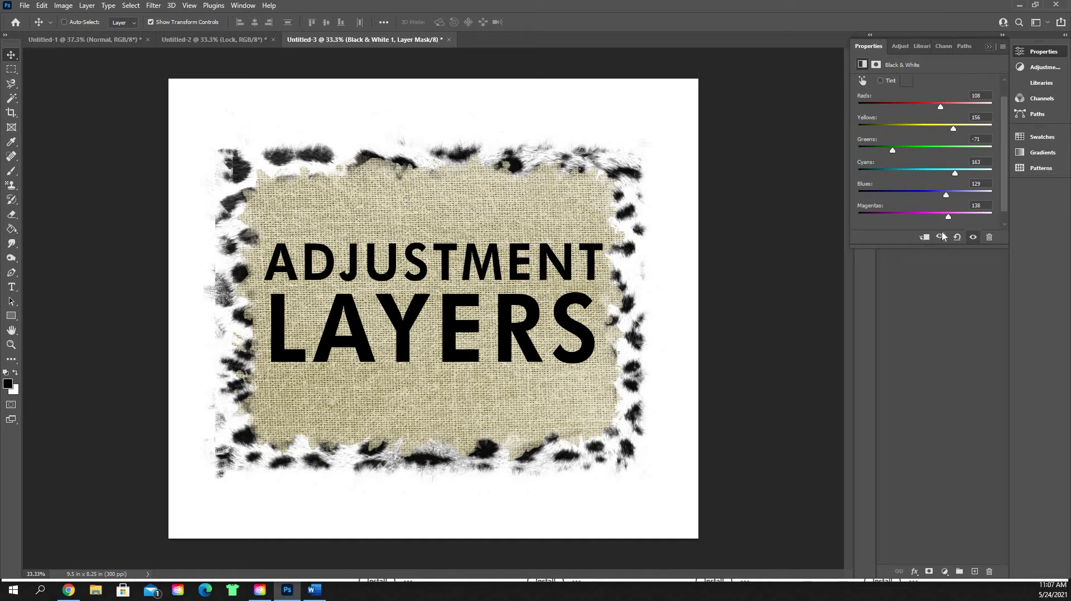
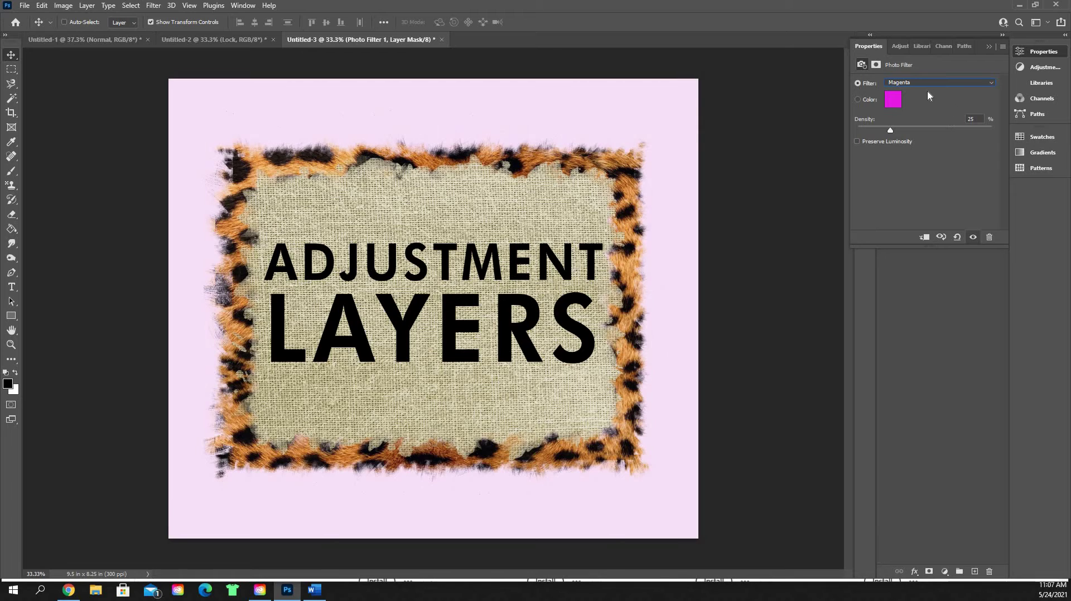
Move the magenta Photo Filter layer to the top of the layer stack to tint the whole design, and delete it
click(989, 47)
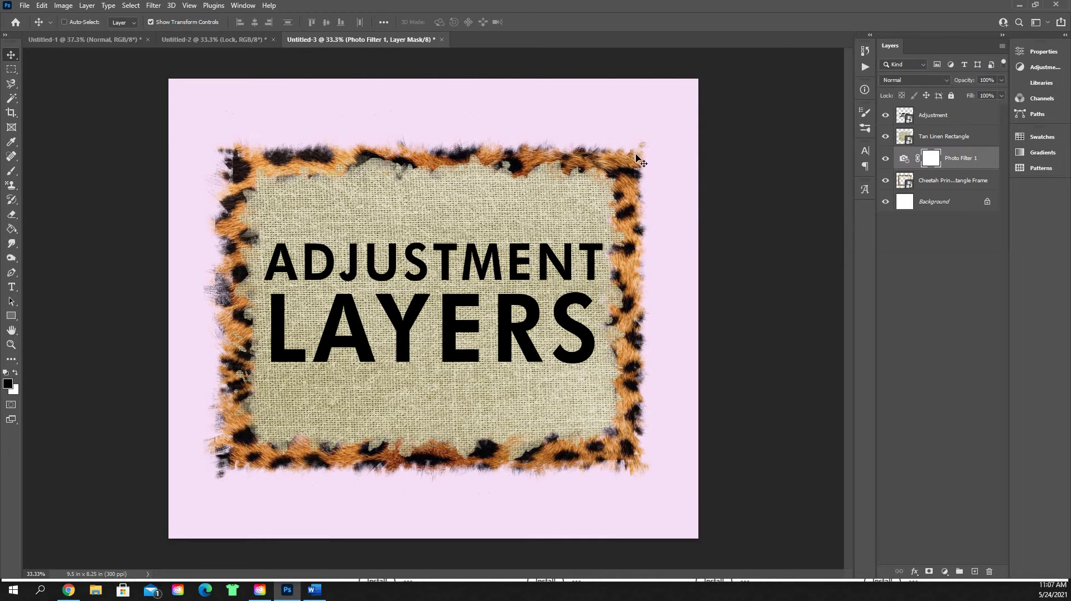
drag(942, 166, 966, 111)
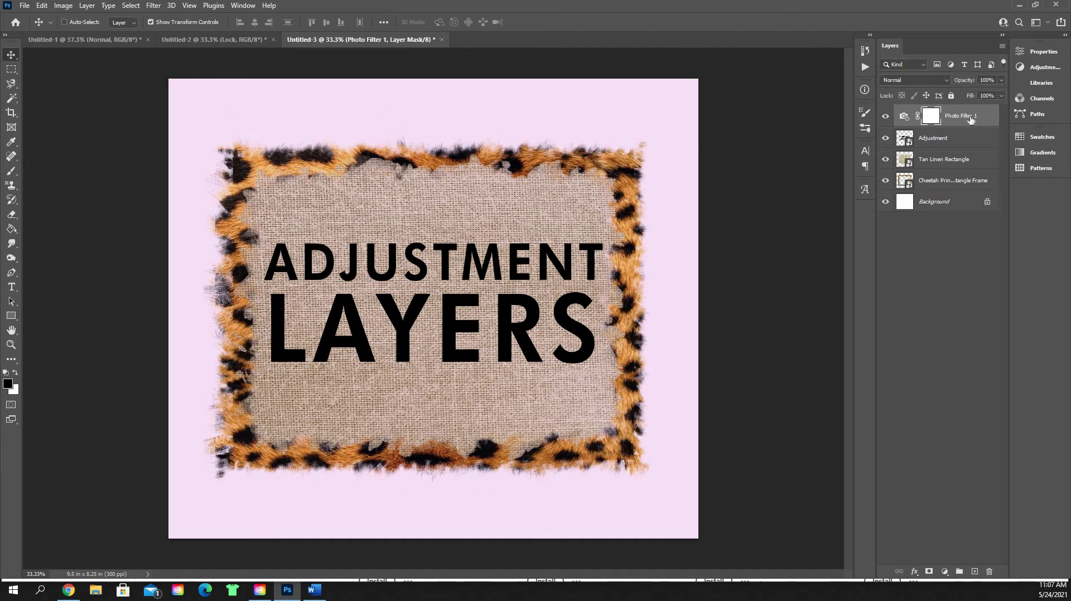
key(Delete)
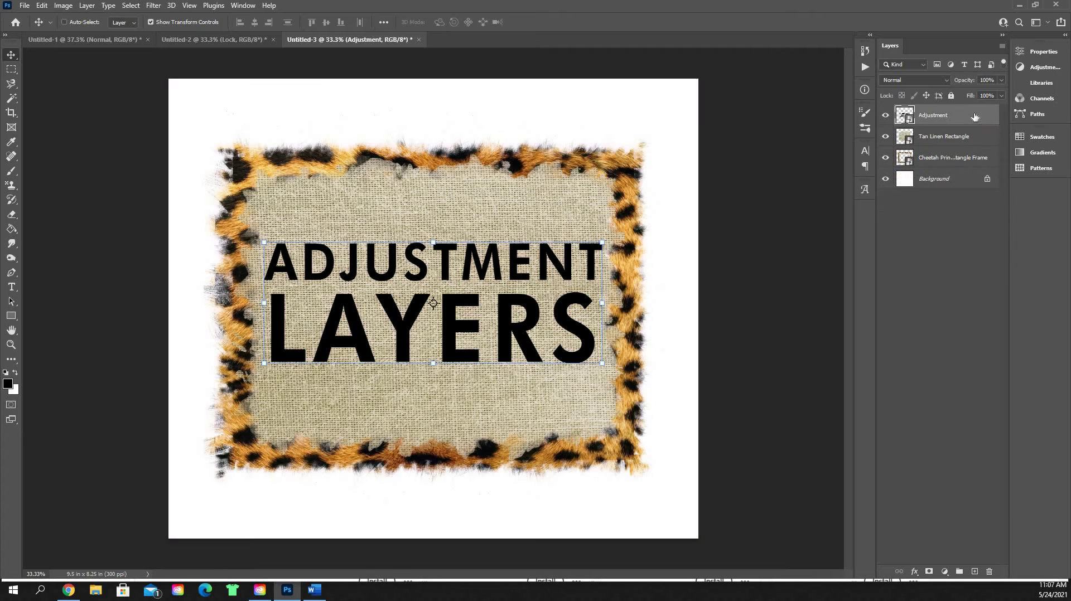
Add a Channel Mixer layer, try -52% red in the blue output channel, and set it to +3%
click(944, 574)
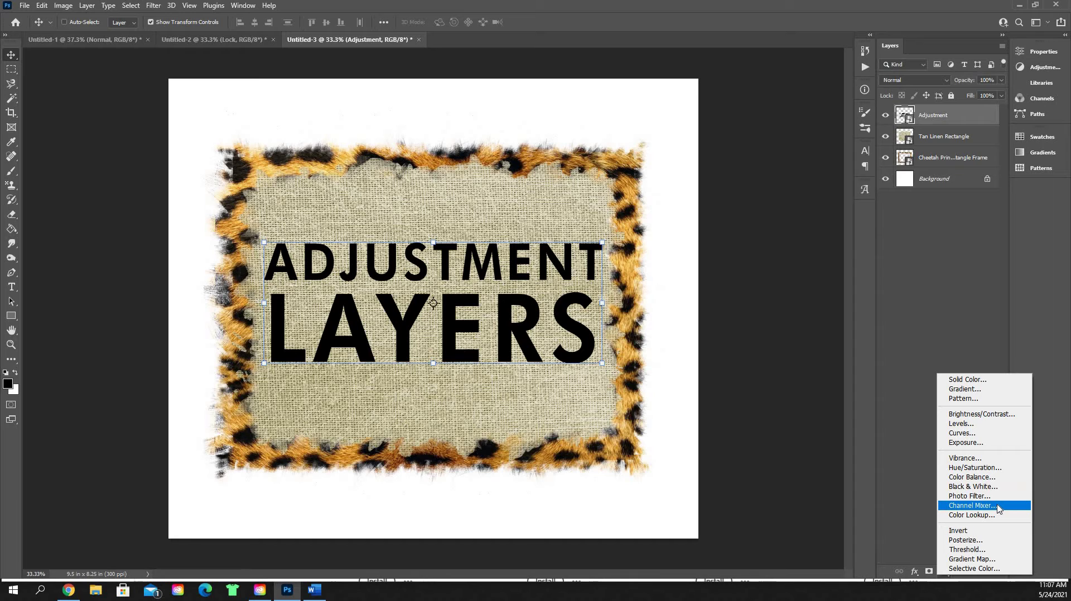
click(971, 506)
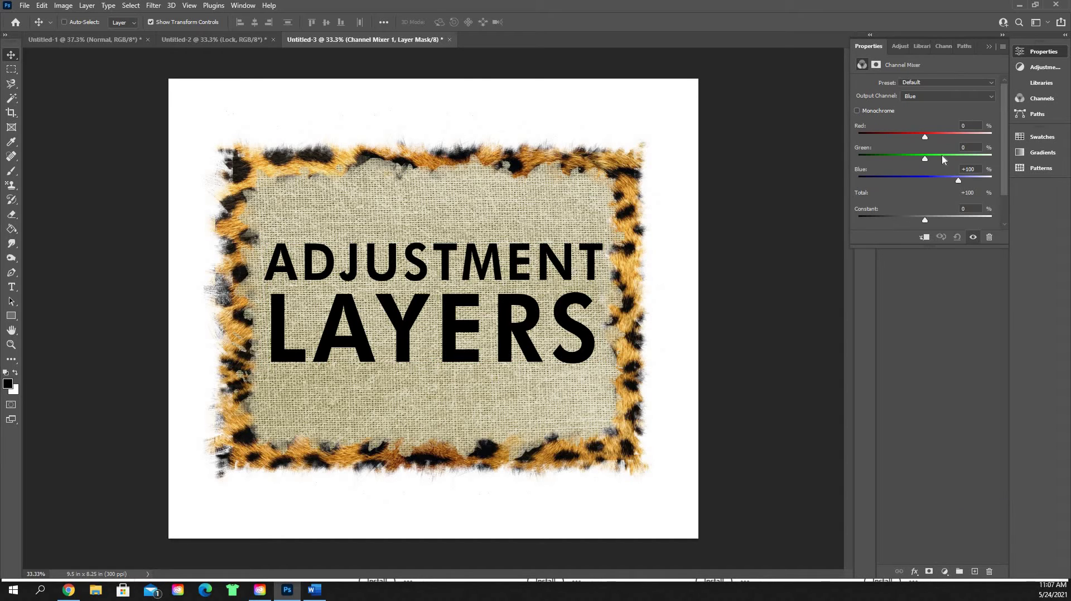
mouse_move(929, 136)
mouse_down()
mouse_move(938, 138)
mouse_move(908, 141)
mouse_move(926, 142)
mouse_up()
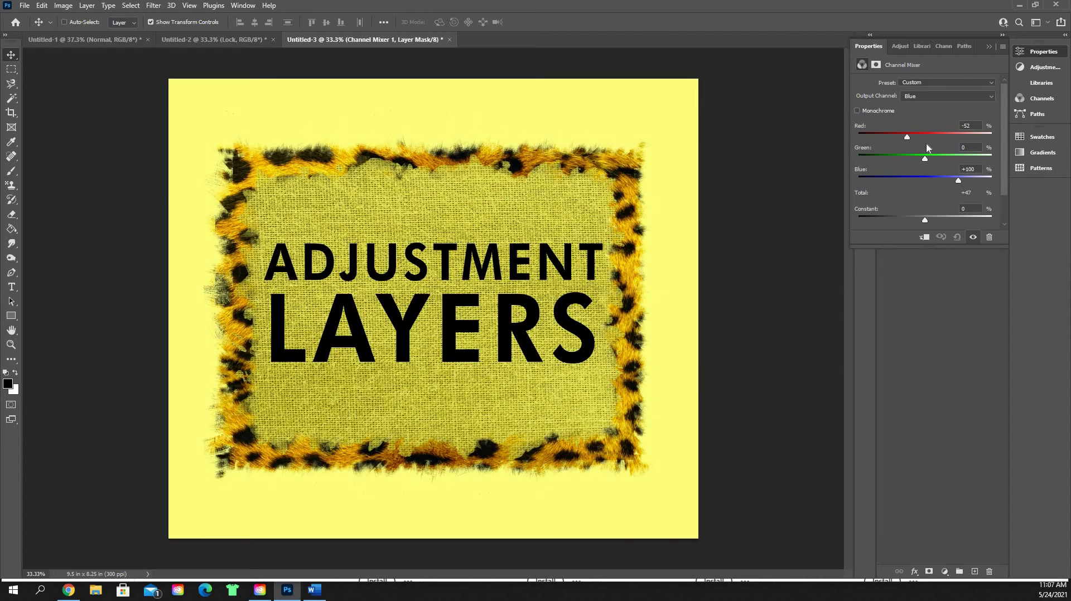
click(989, 49)
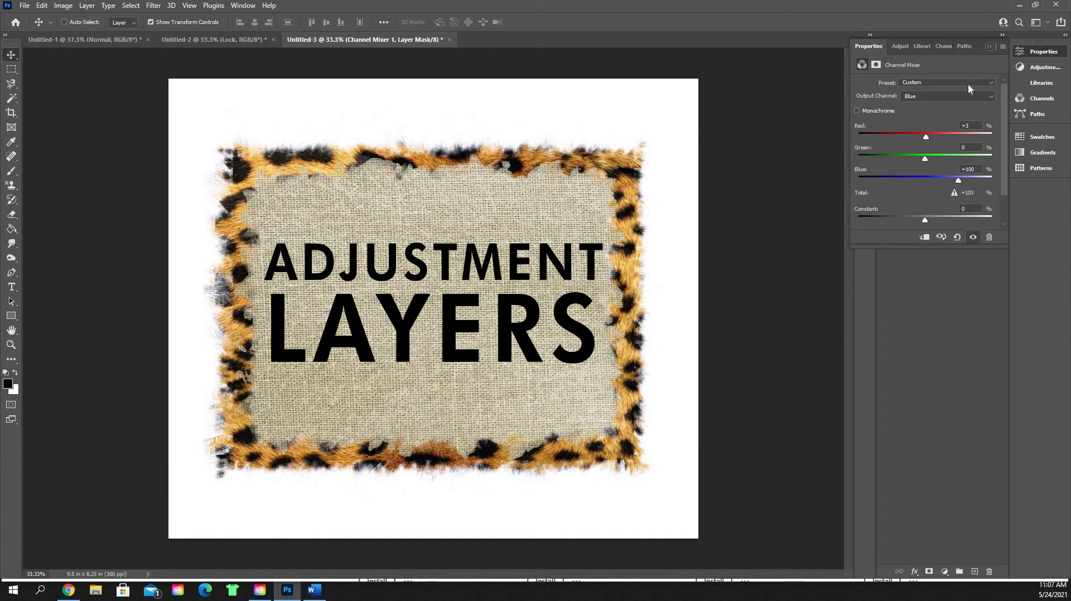
Place the Channel Mixer layer directly above the cheetah frame and clip it to the frame
drag(980, 119, 985, 166)
right_click(985, 159)
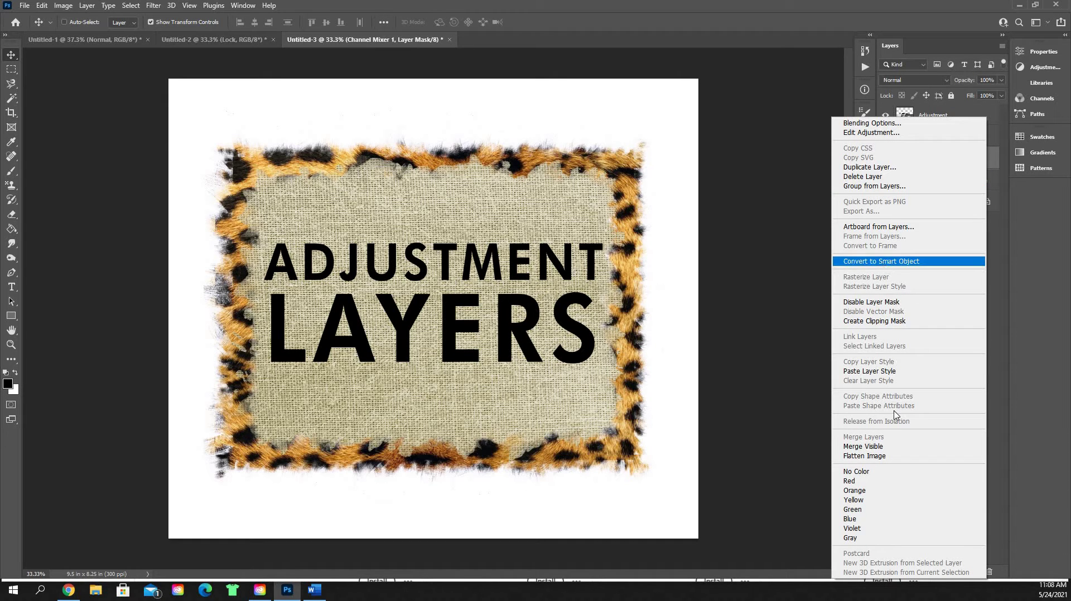
click(895, 322)
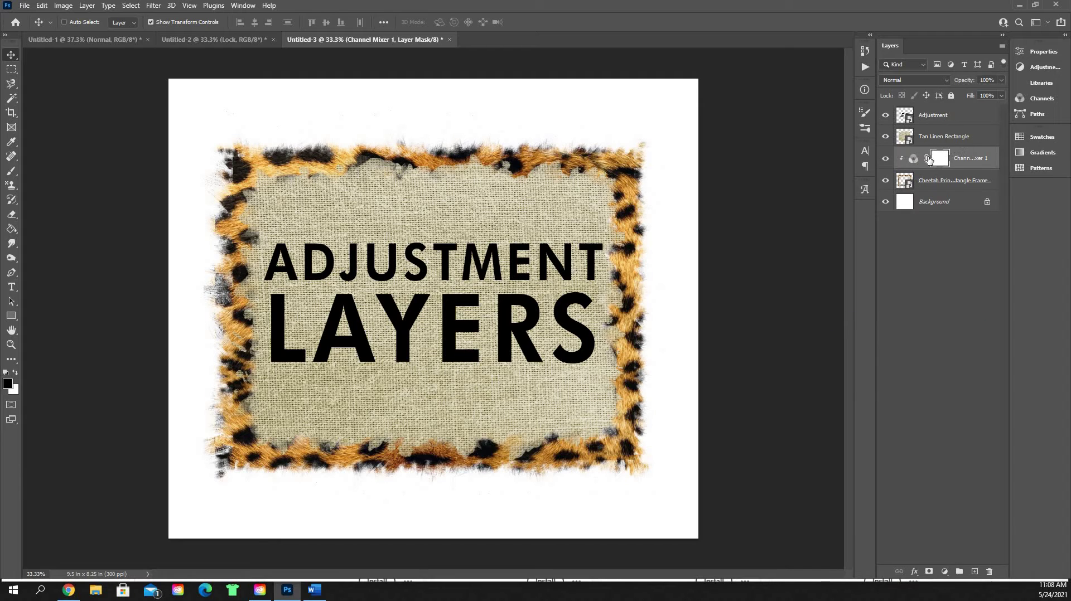
Reopen the Channel Mixer and set the blue output's red to -177% and its constant above +43% to turn the spots blue
double_click(914, 159)
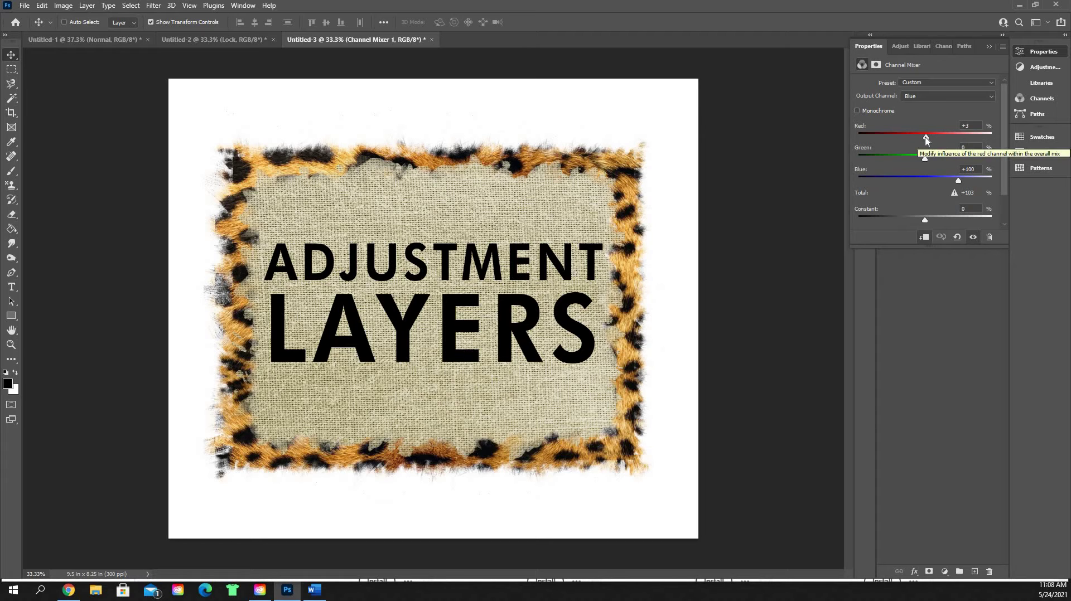
drag(926, 137, 863, 149)
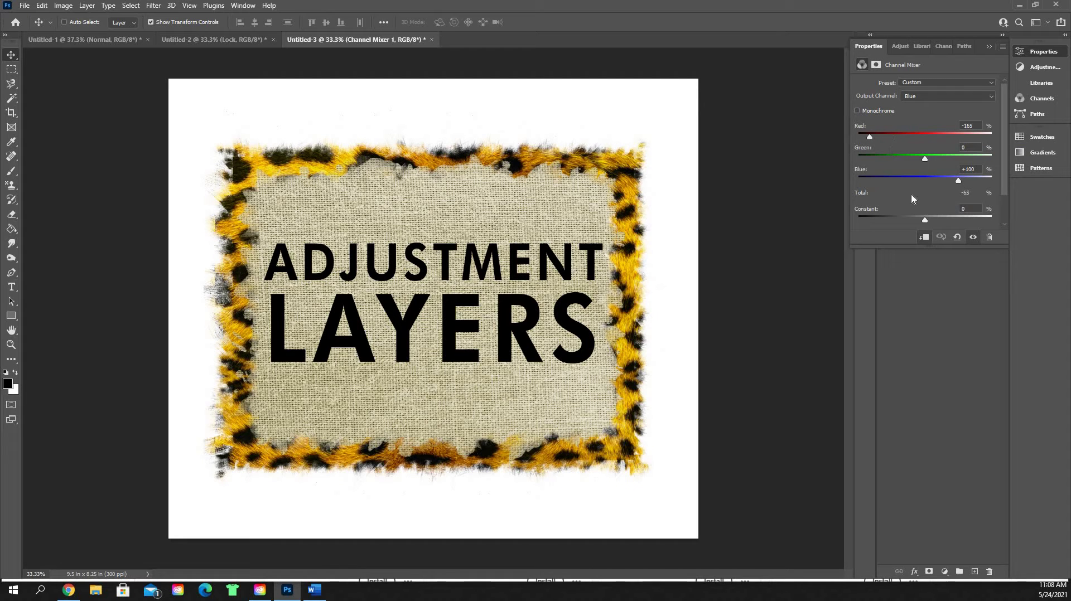
click(939, 221)
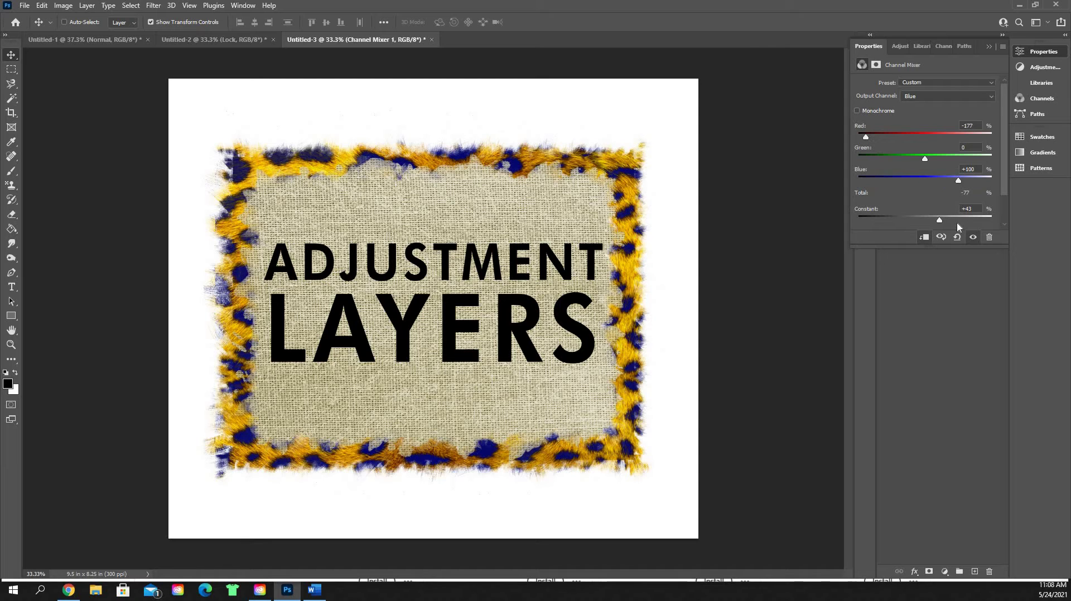
mouse_move(952, 225)
mouse_down()
mouse_move(879, 237)
mouse_move(880, 223)
mouse_move(948, 228)
mouse_up()
Switch the Channel Mixer to the red output channel, try red at -92%, and set it to +133%
click(969, 96)
click(932, 105)
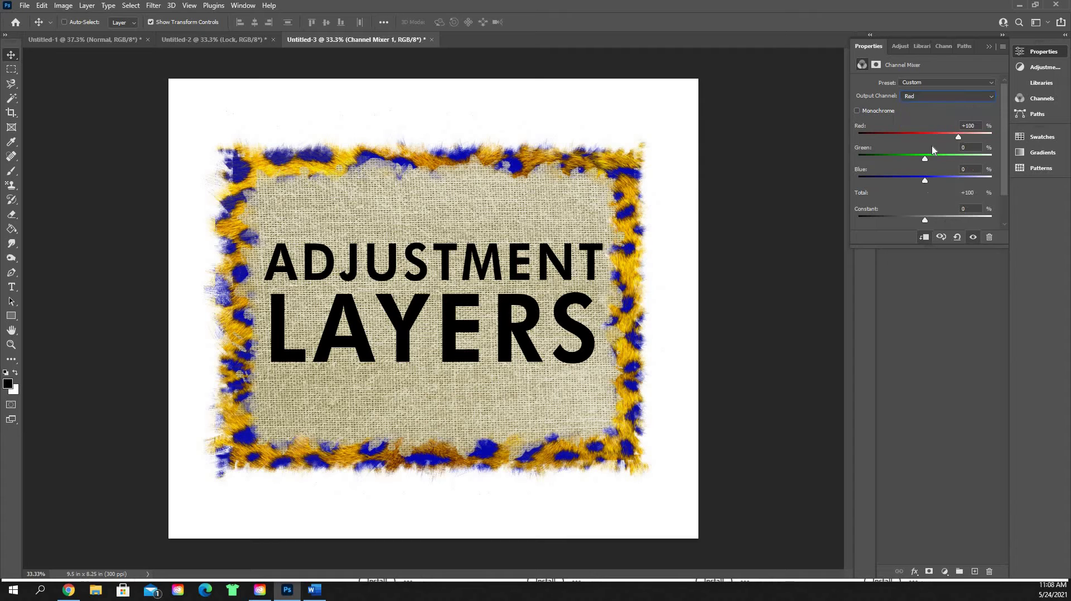
click(895, 135)
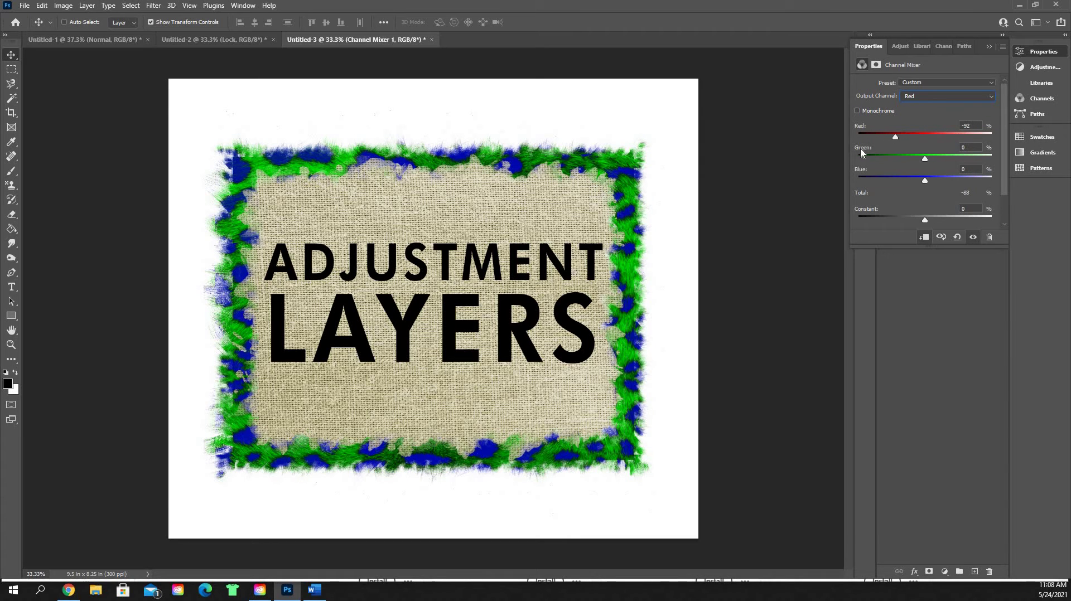
click(970, 136)
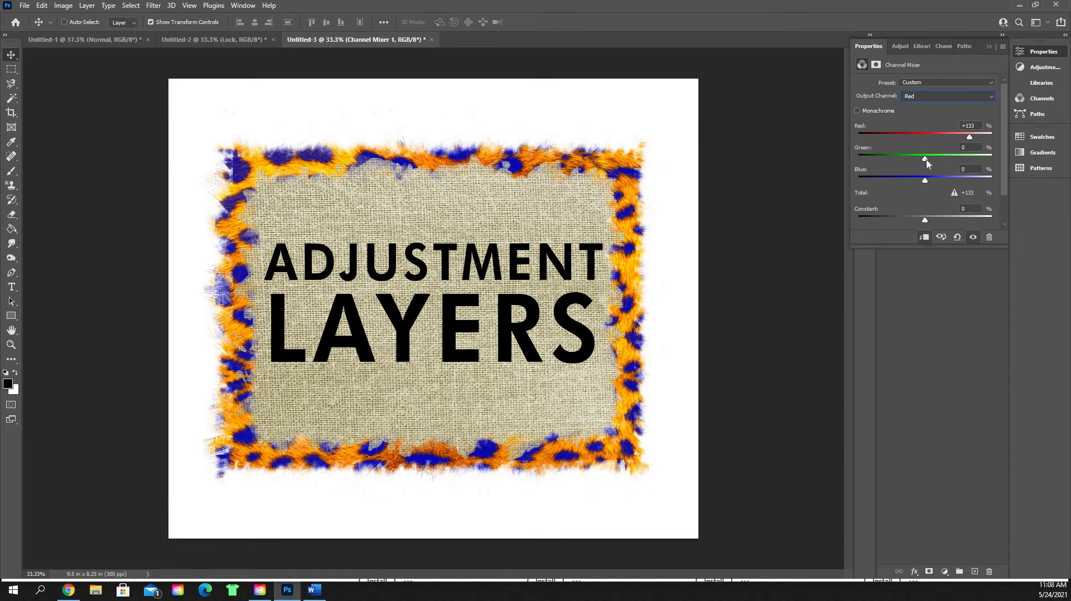
Set the red output's green to -148%, try blue at +168% and set it to -93%, and return to the layer list
drag(925, 159, 875, 161)
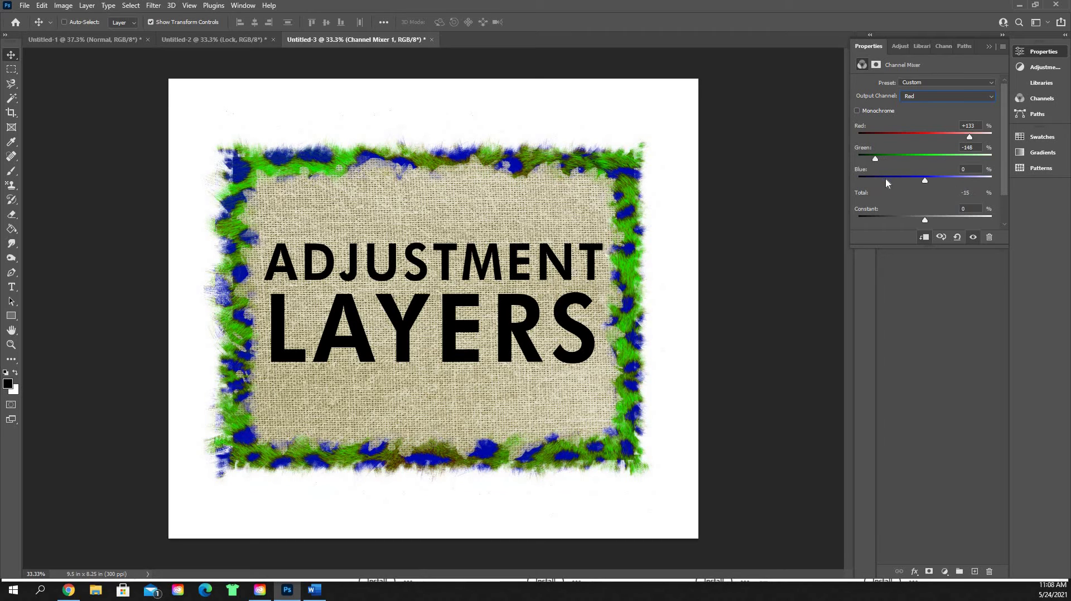
click(973, 178)
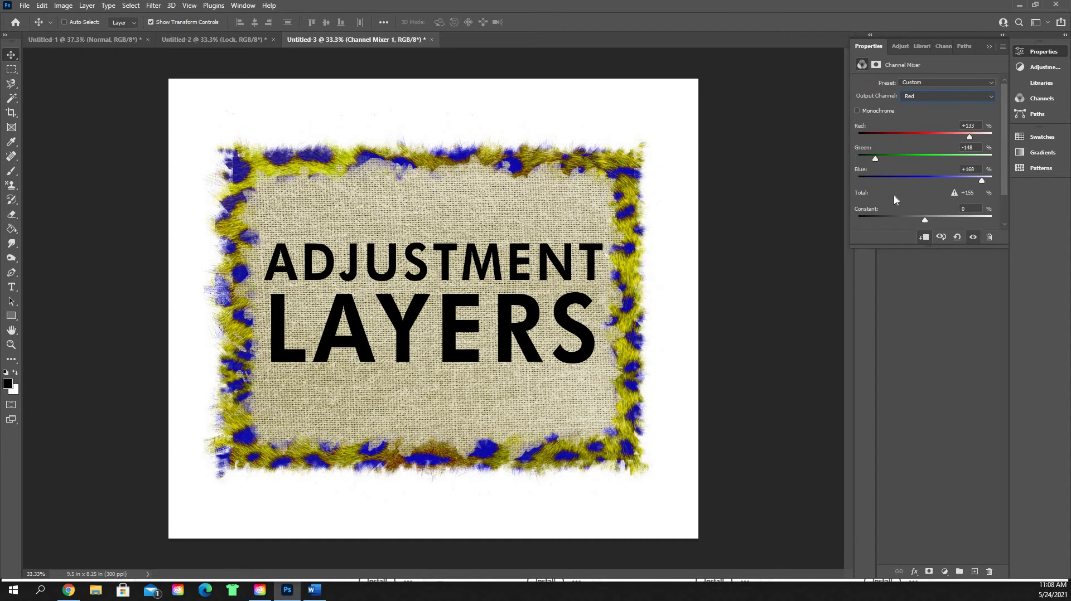
text(-88)
key(Return)
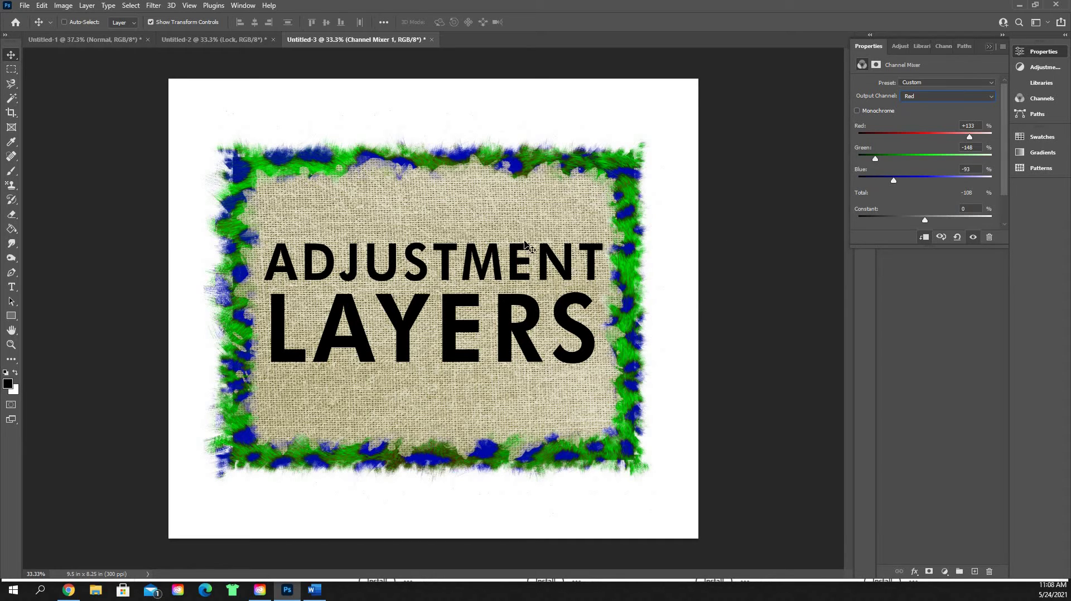
click(989, 47)
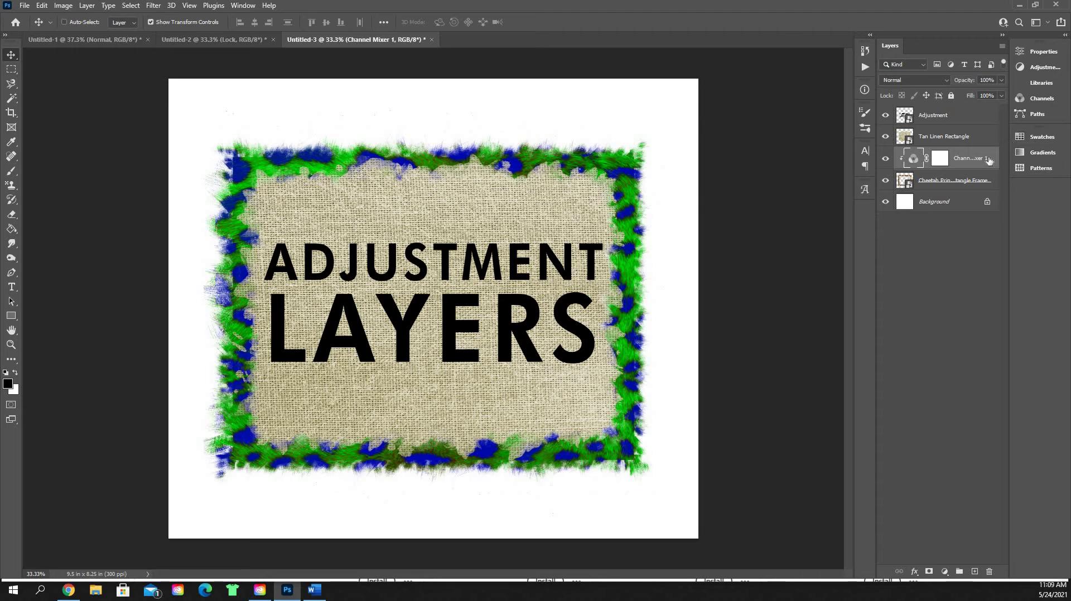
Delete the Channel Mixer layer, keeping the cheetah frame in the design and its layer selected
key(Delete)
key(Delete)
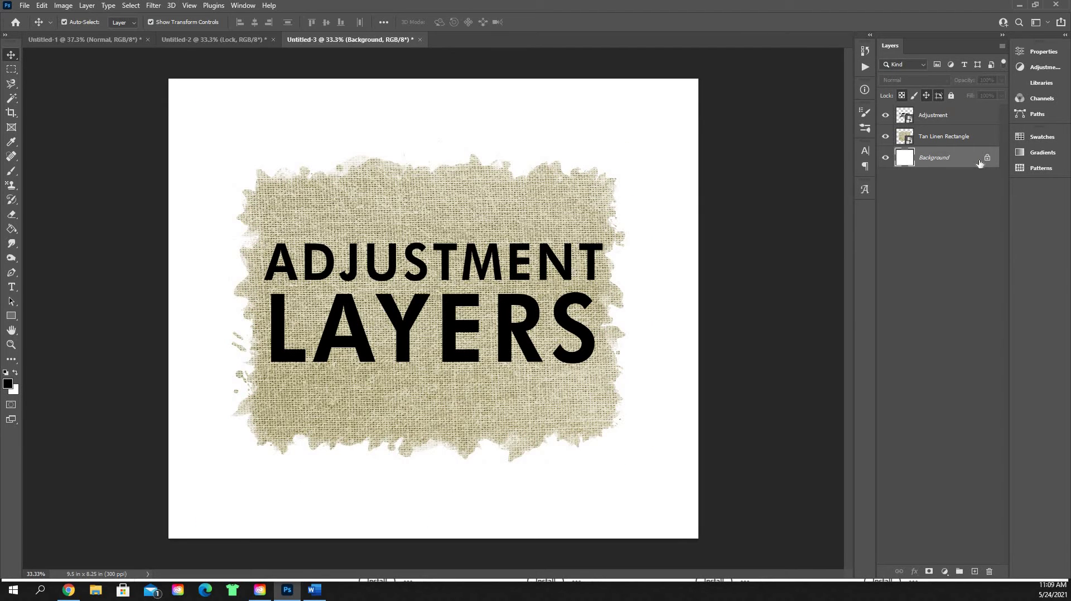
key(ctrl+z)
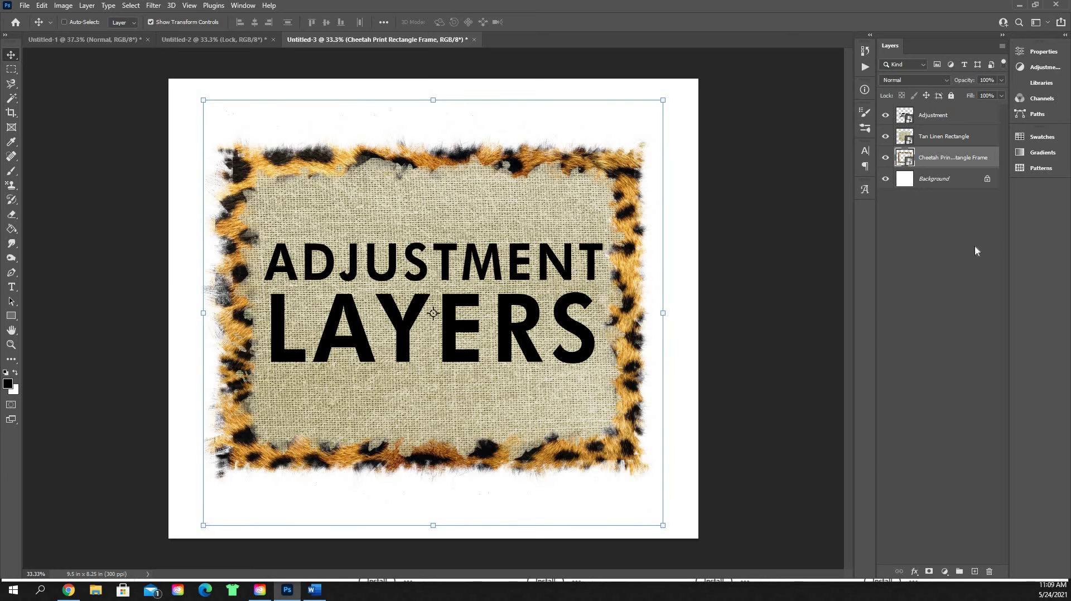
click(975, 246)
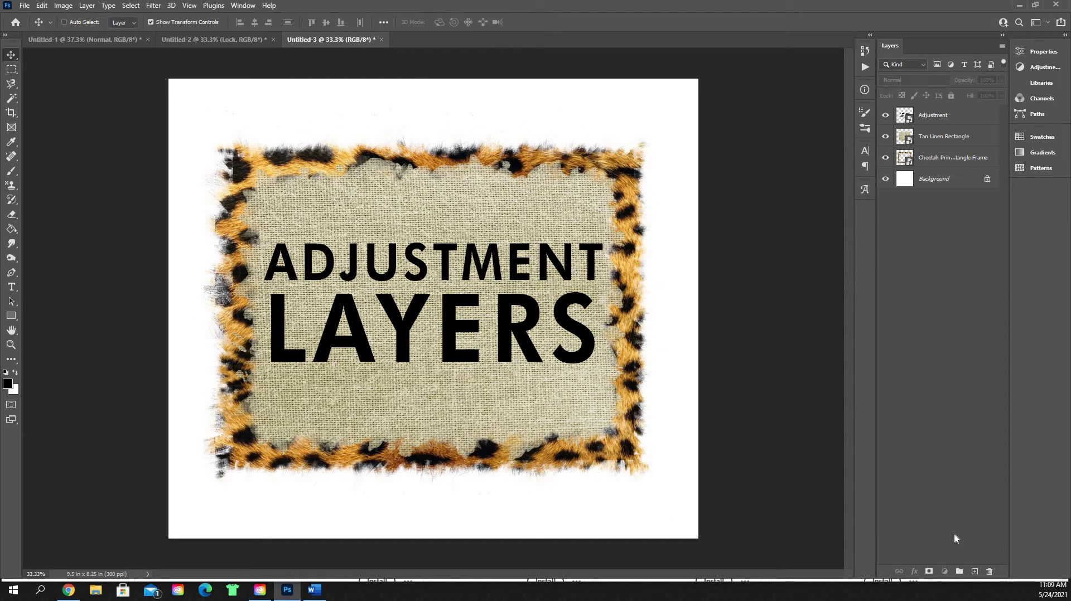
key(ctrl+z)
Try a Color Lookup adjustment layer above the cheetah frame with the HorrorBlue.3DL 3D LUT, and delete the layer
click(944, 571)
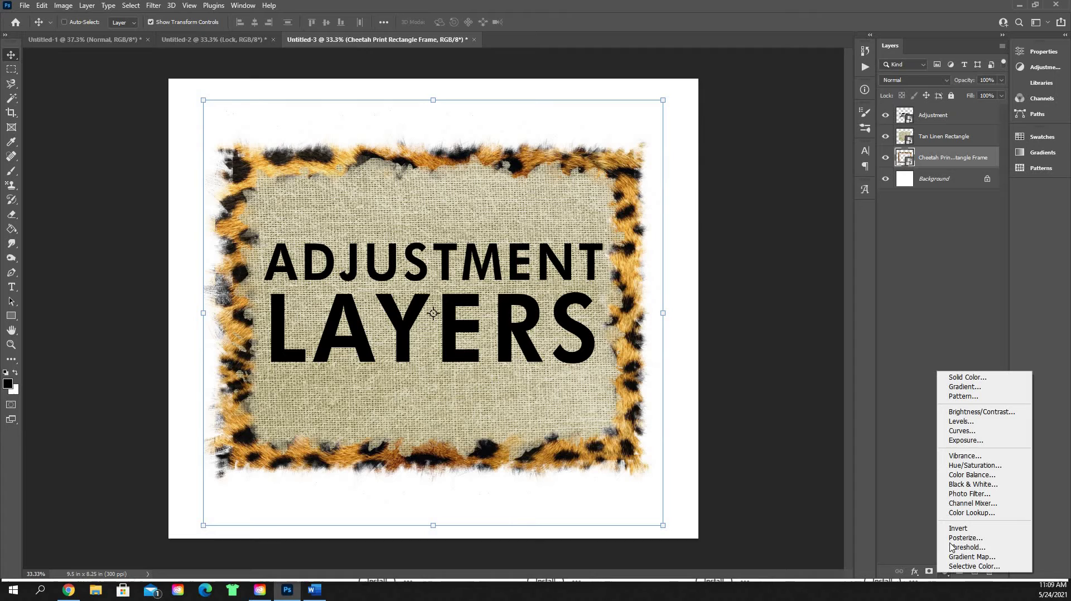
click(960, 513)
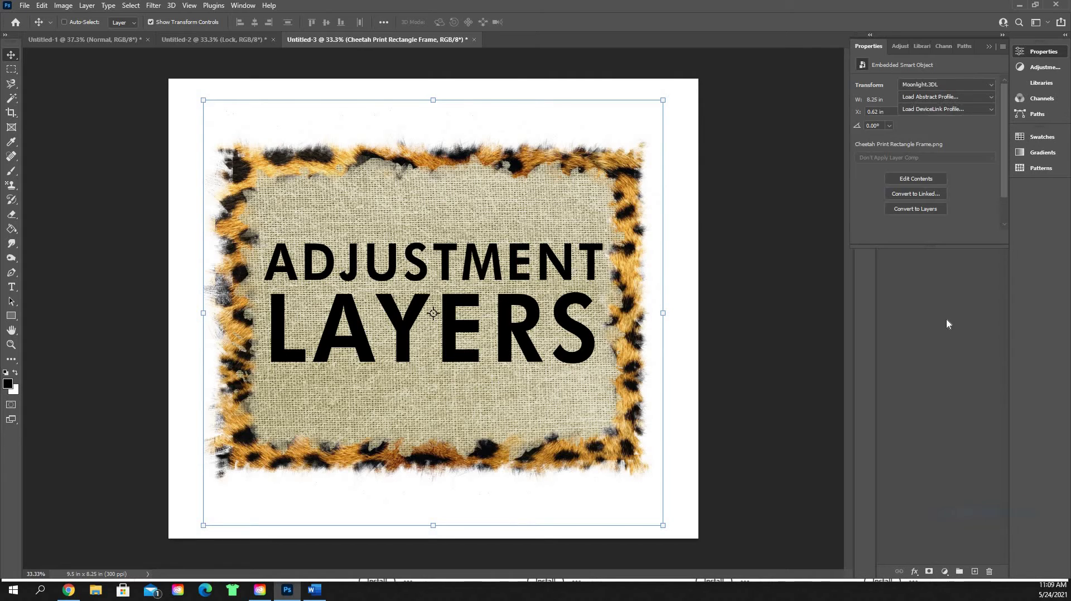
click(992, 84)
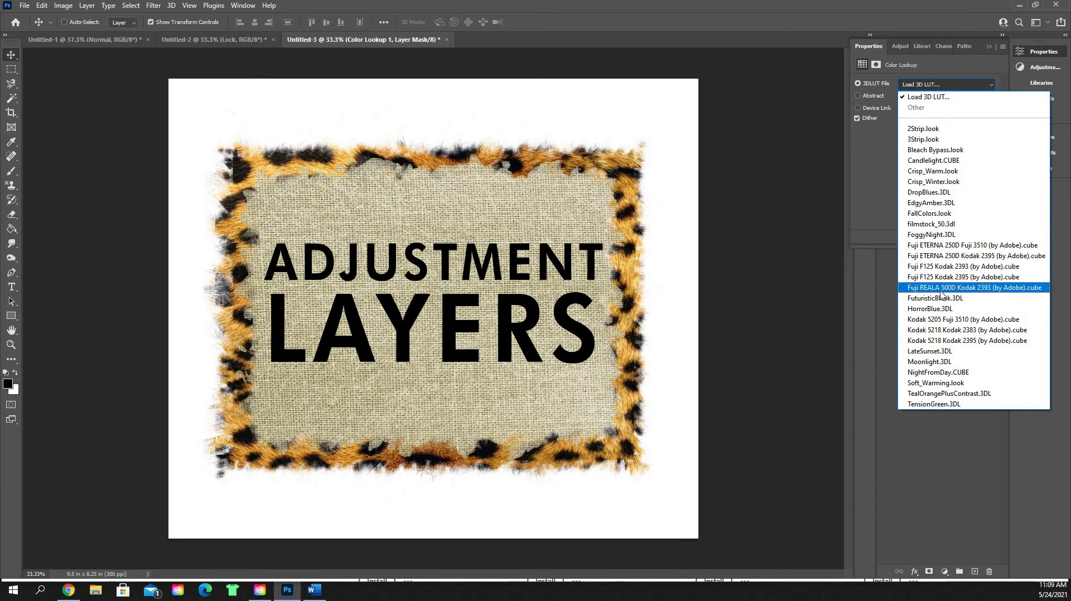
click(932, 311)
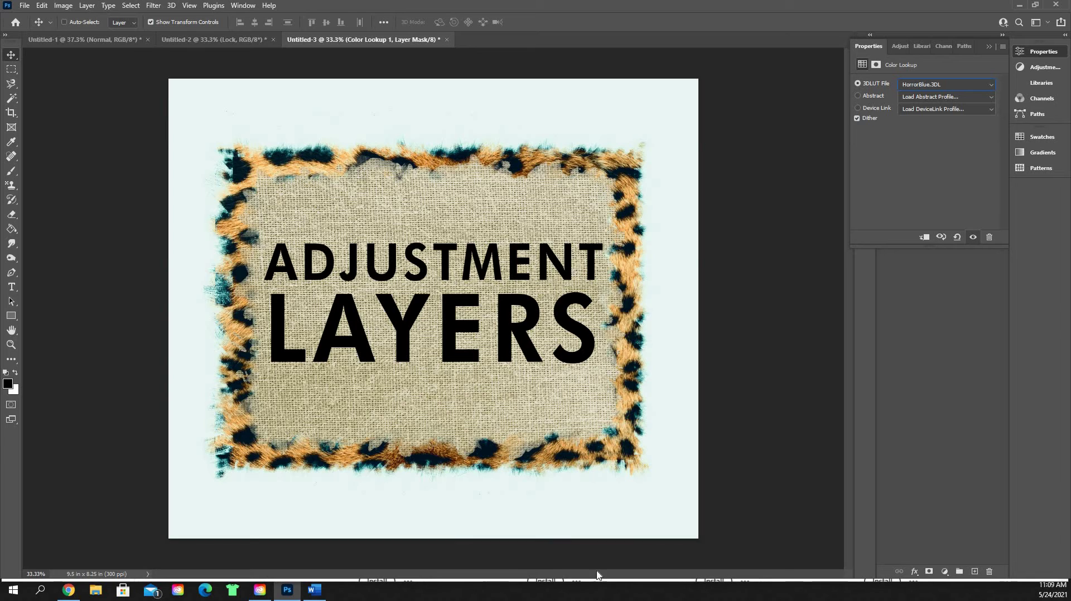
click(989, 46)
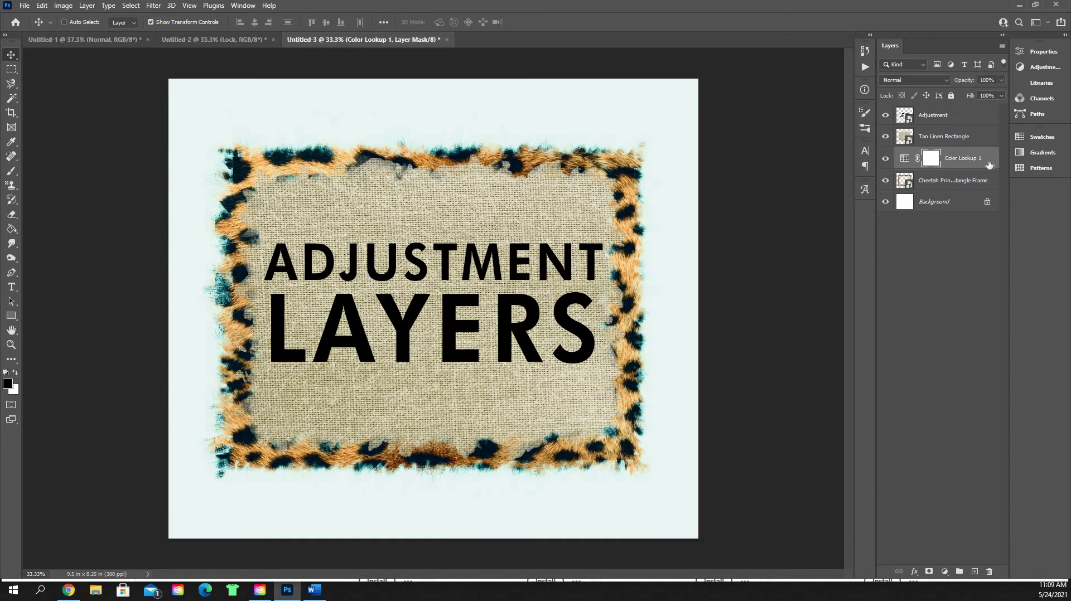
key(Delete)
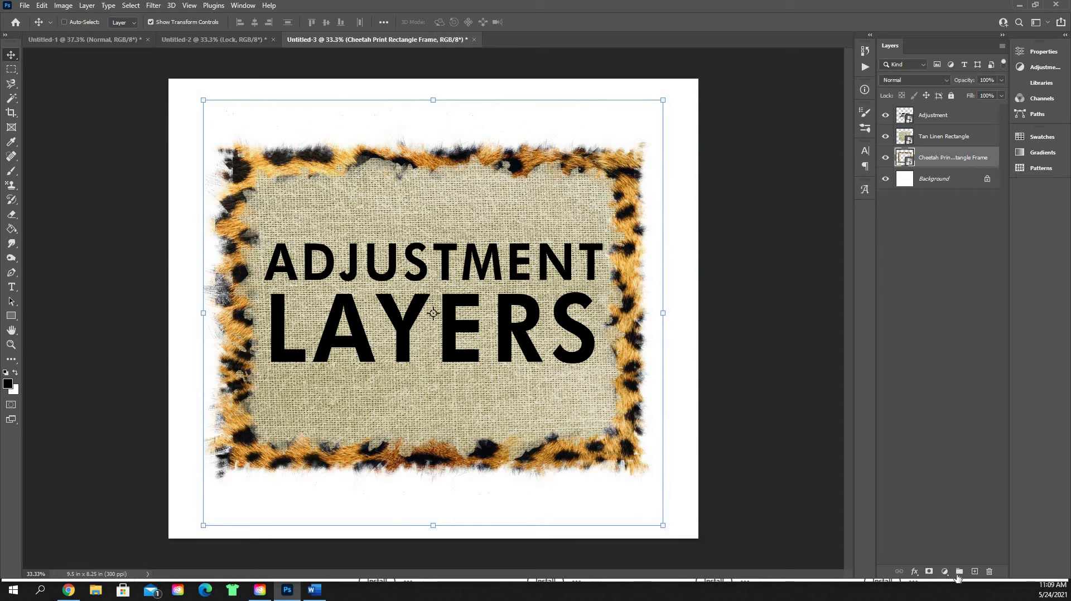
Try an Invert adjustment layer clipped to the cheetah frame, and delete the layer
click(944, 572)
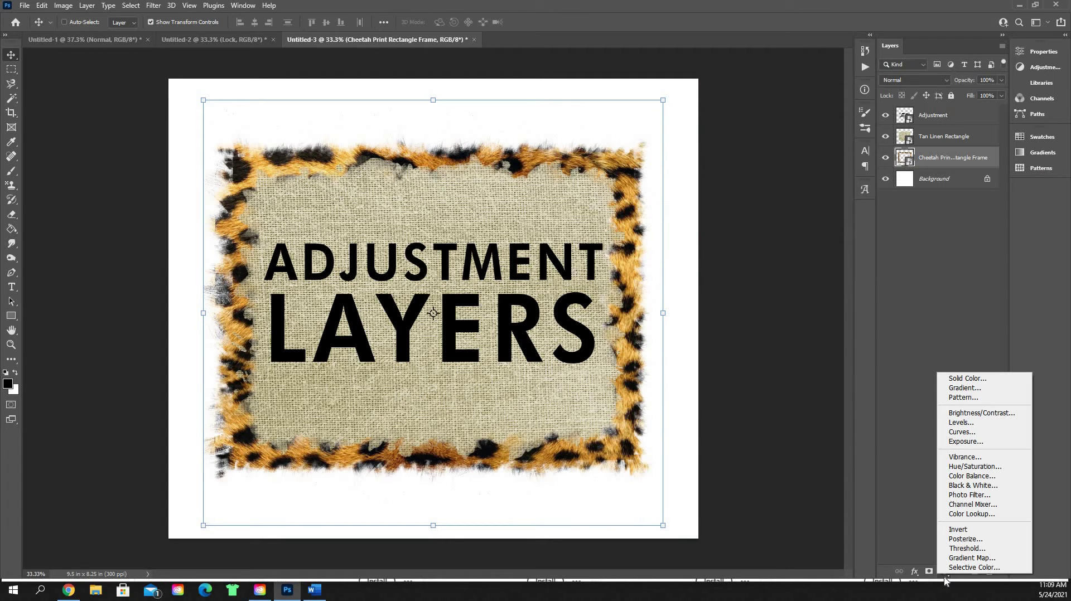
click(966, 530)
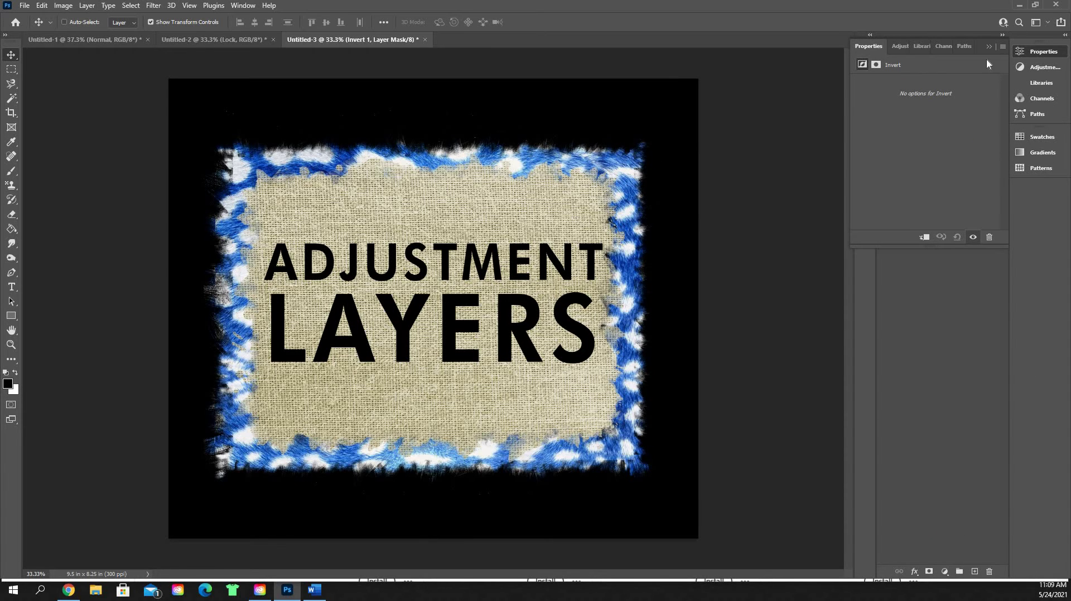
click(923, 237)
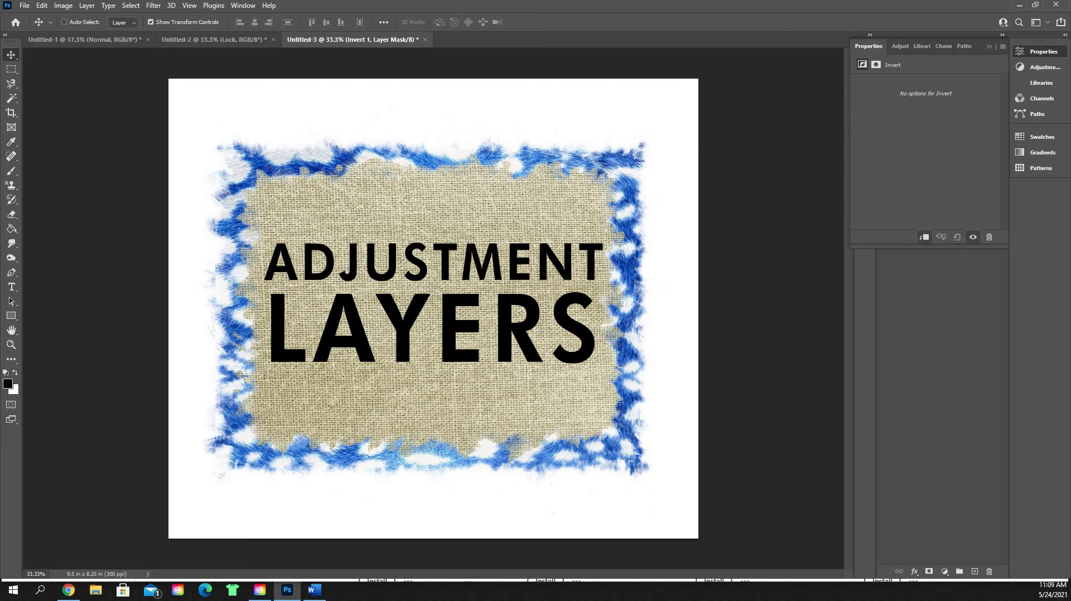
click(991, 44)
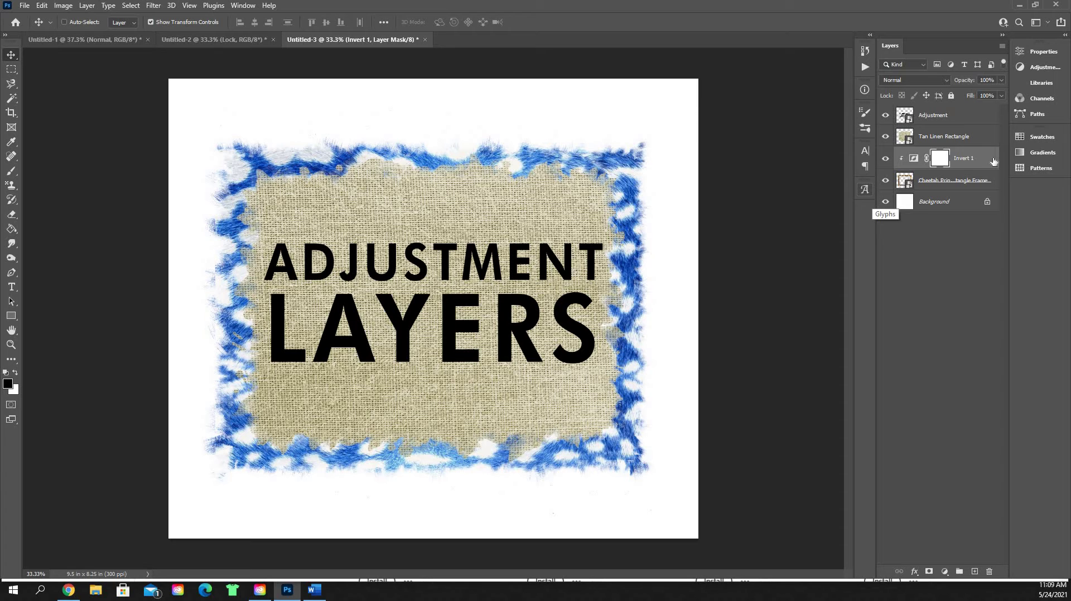
click(974, 159)
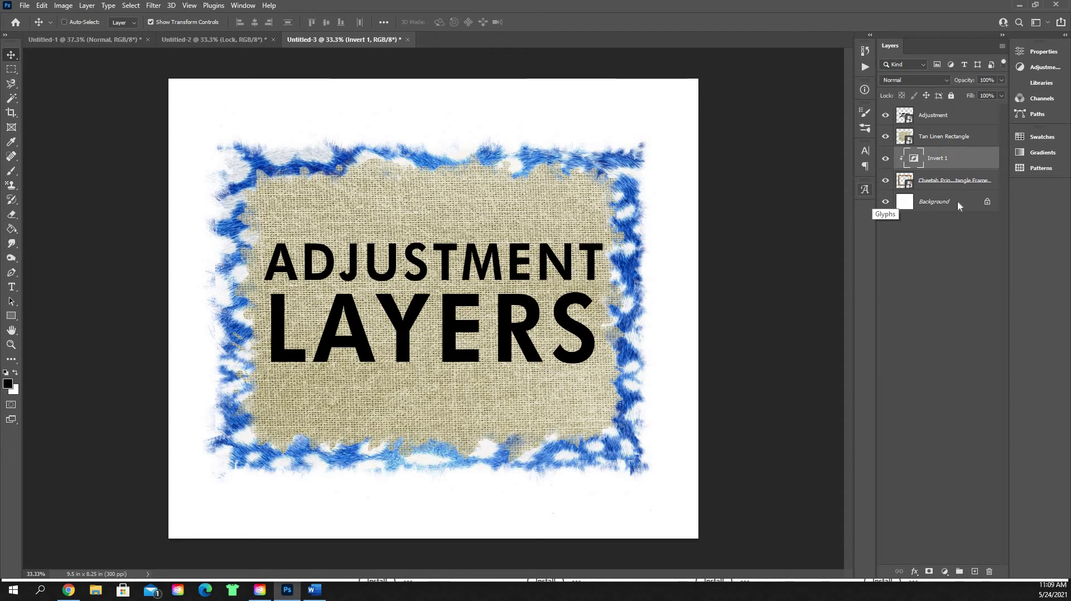
key(Delete)
Try a Posterize adjustment layer above the cheetah frame at 2 and 10 levels, and delete the layer
click(944, 572)
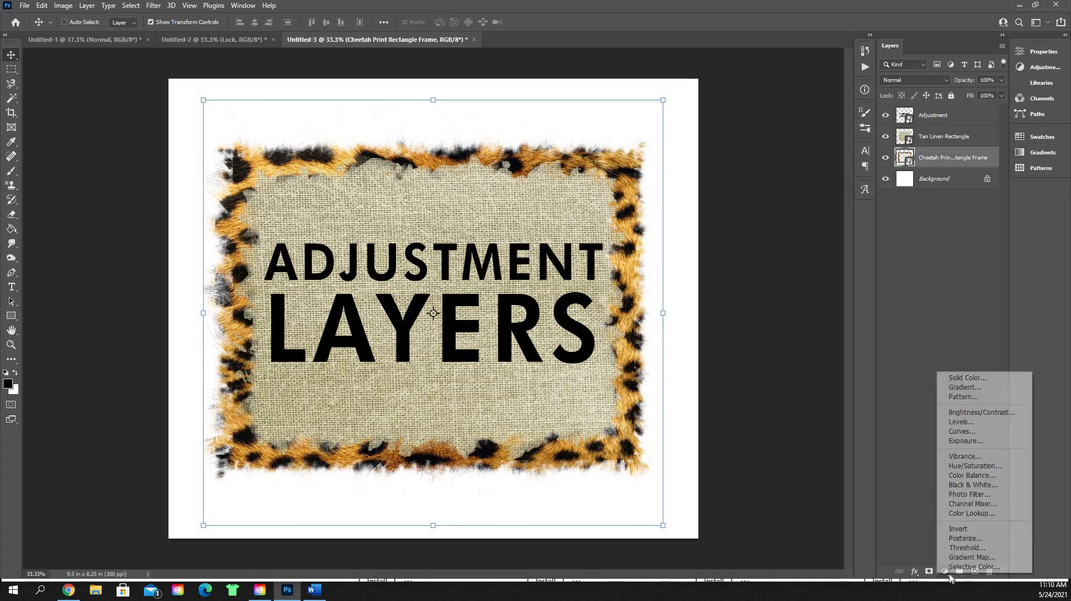
click(977, 541)
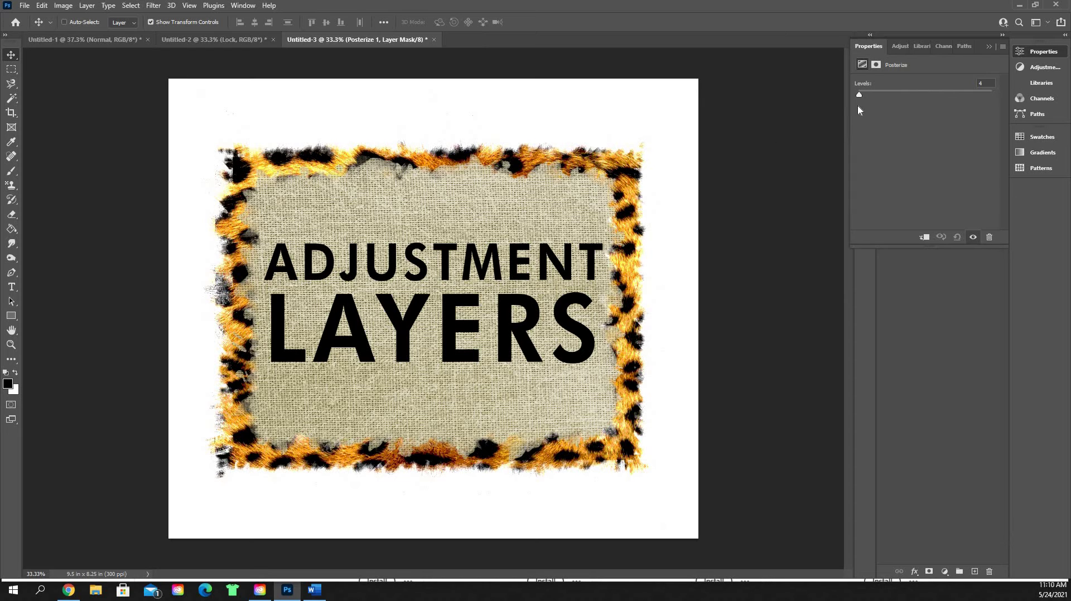
drag(857, 96, 856, 96)
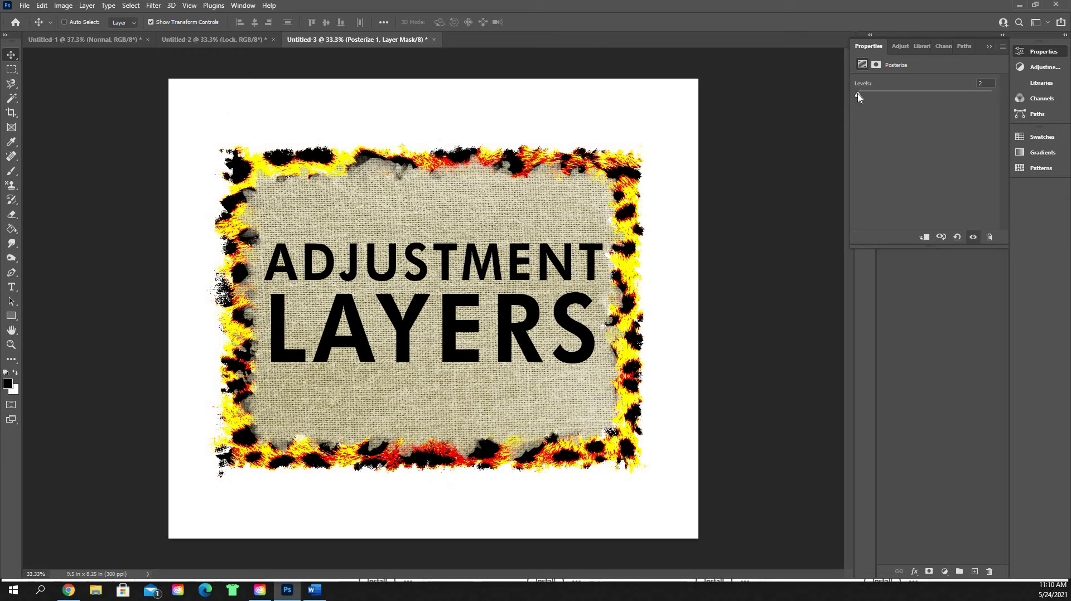
drag(859, 97, 863, 98)
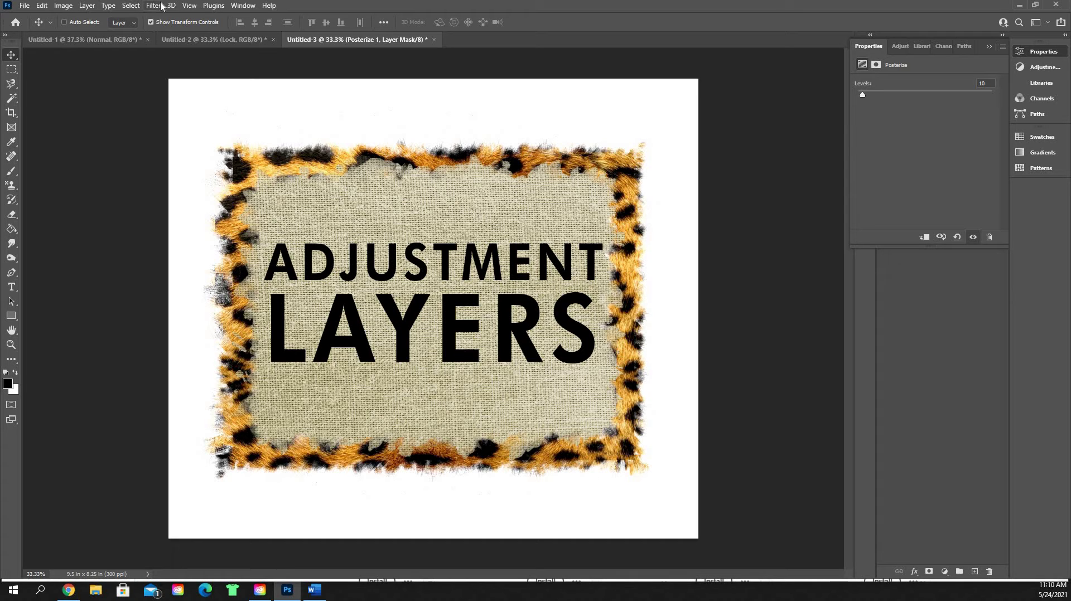
click(988, 47)
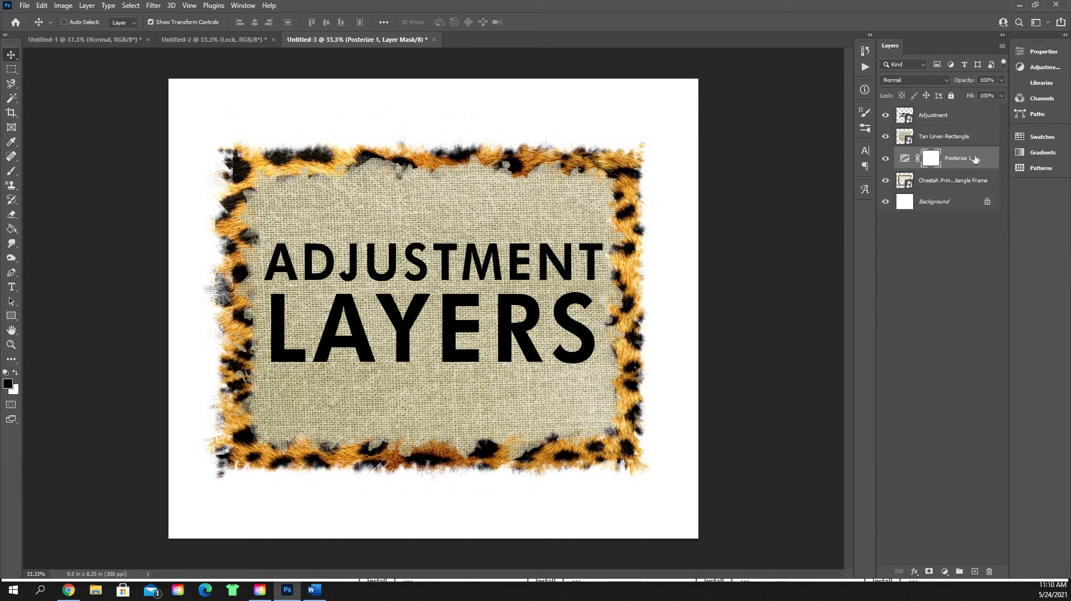
click(983, 158)
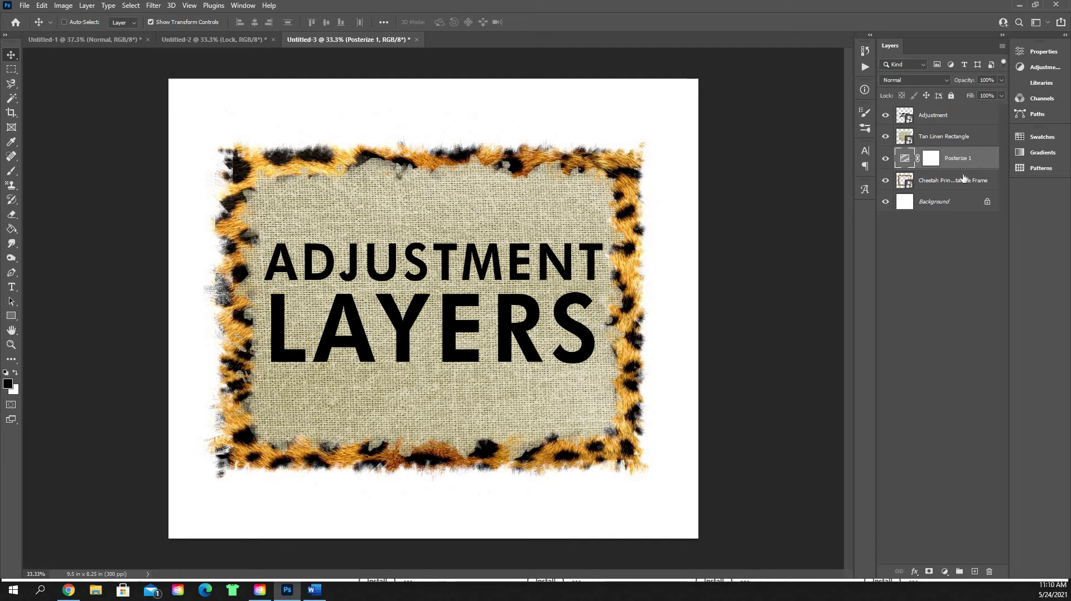
key(Delete)
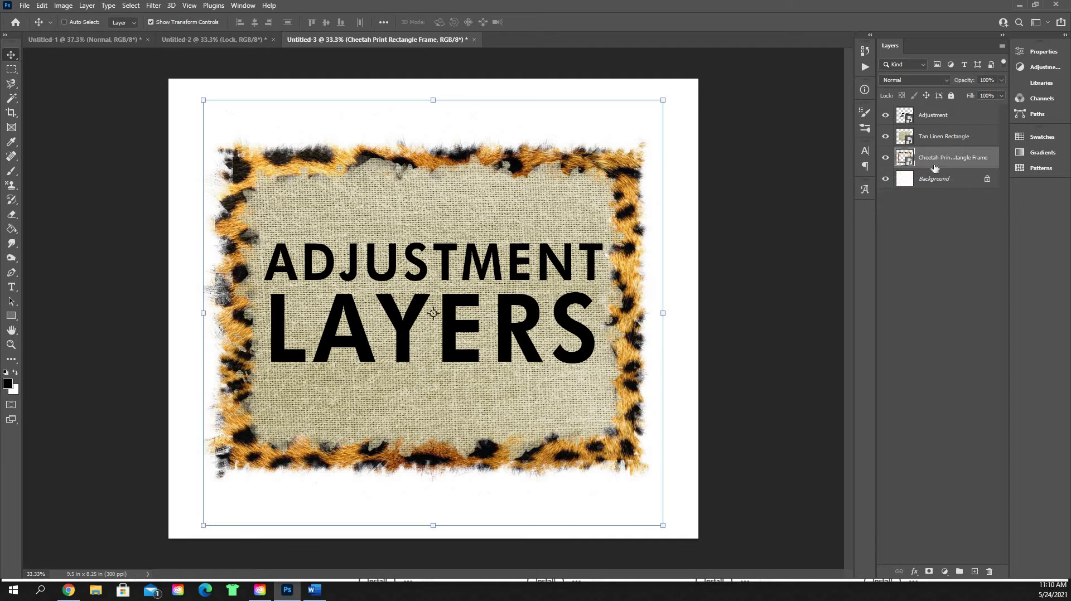
Try a Threshold adjustment layer above the cheetah frame at levels 255, 208 and 34, and delete the layer
click(949, 573)
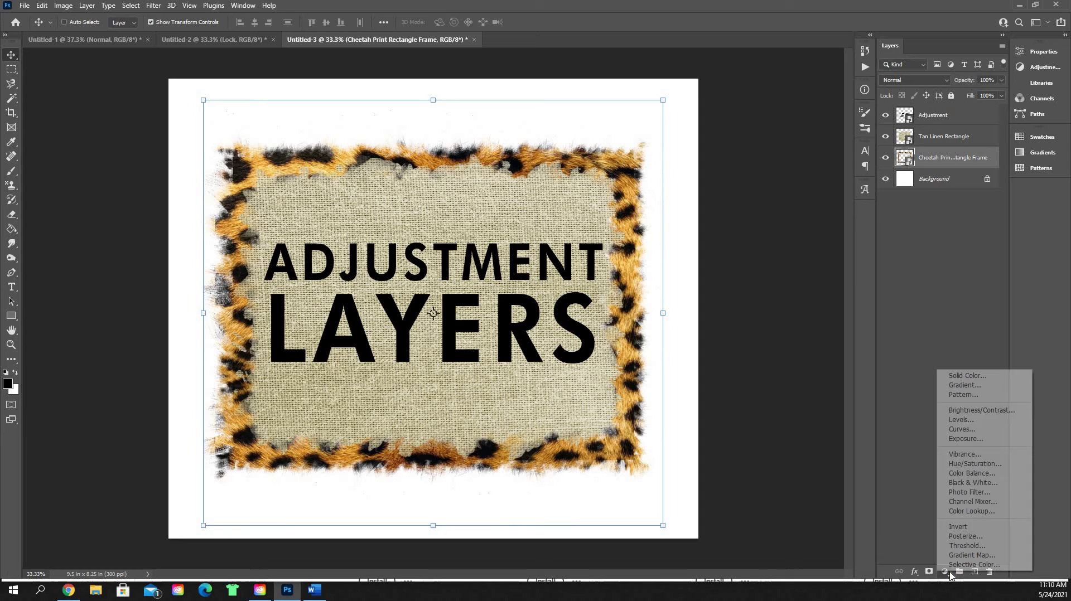
click(969, 546)
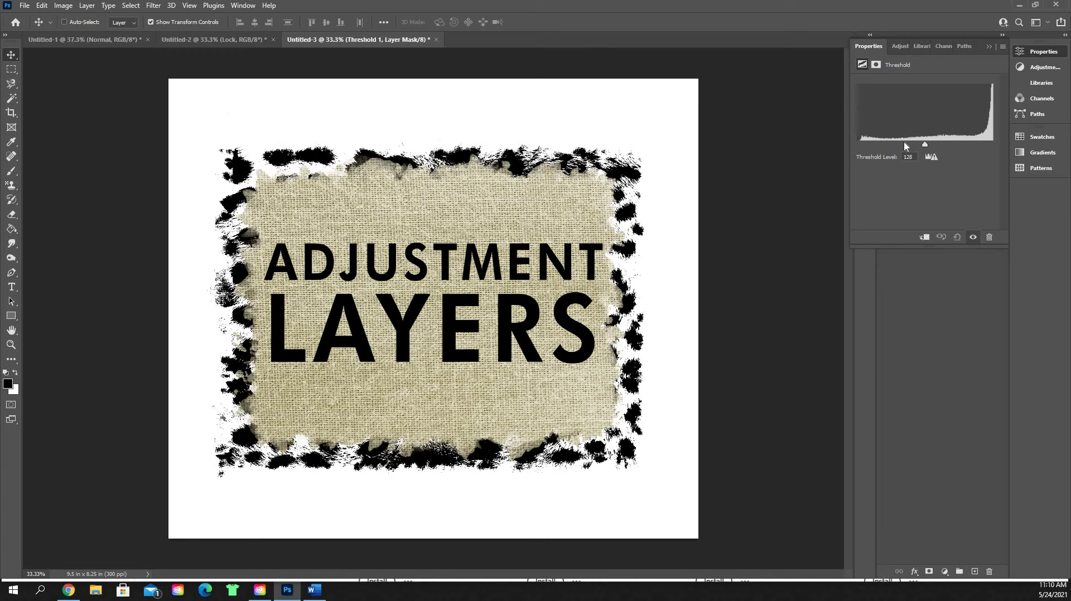
drag(904, 143, 1012, 146)
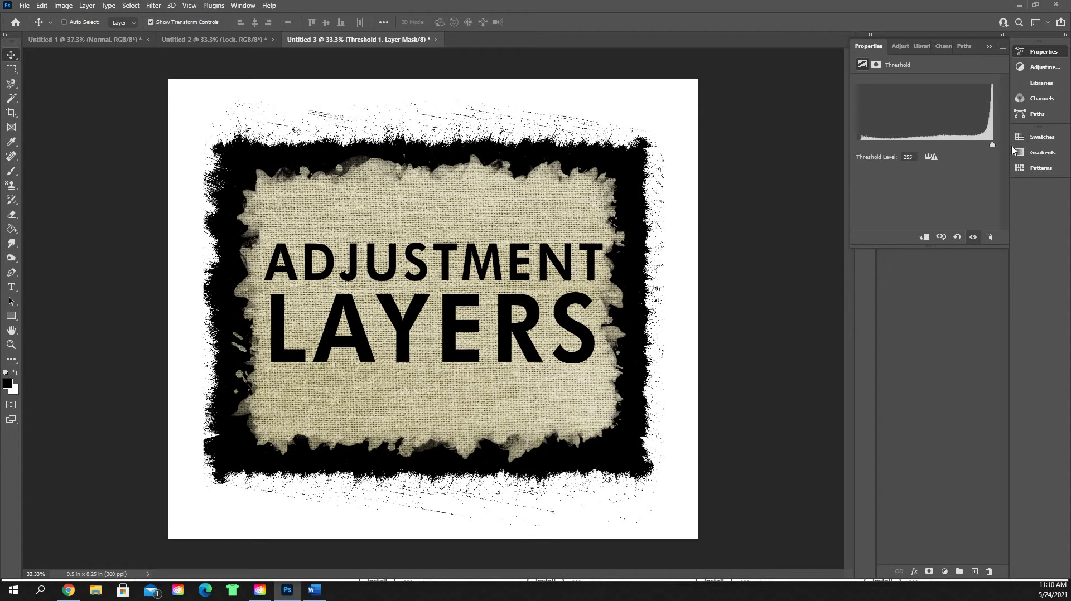
drag(993, 144, 970, 152)
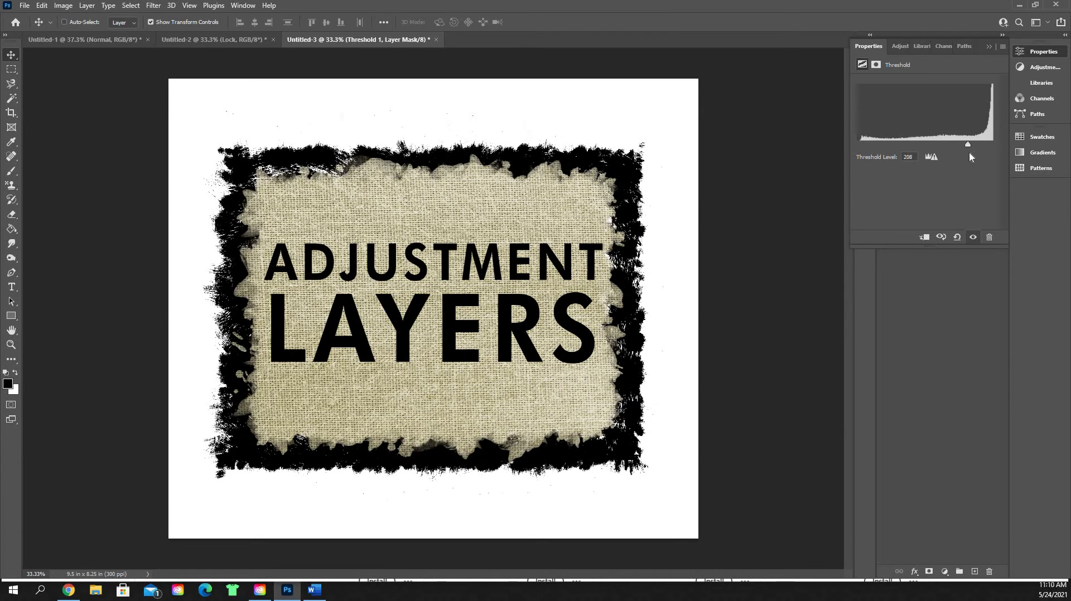
drag(899, 149, 881, 149)
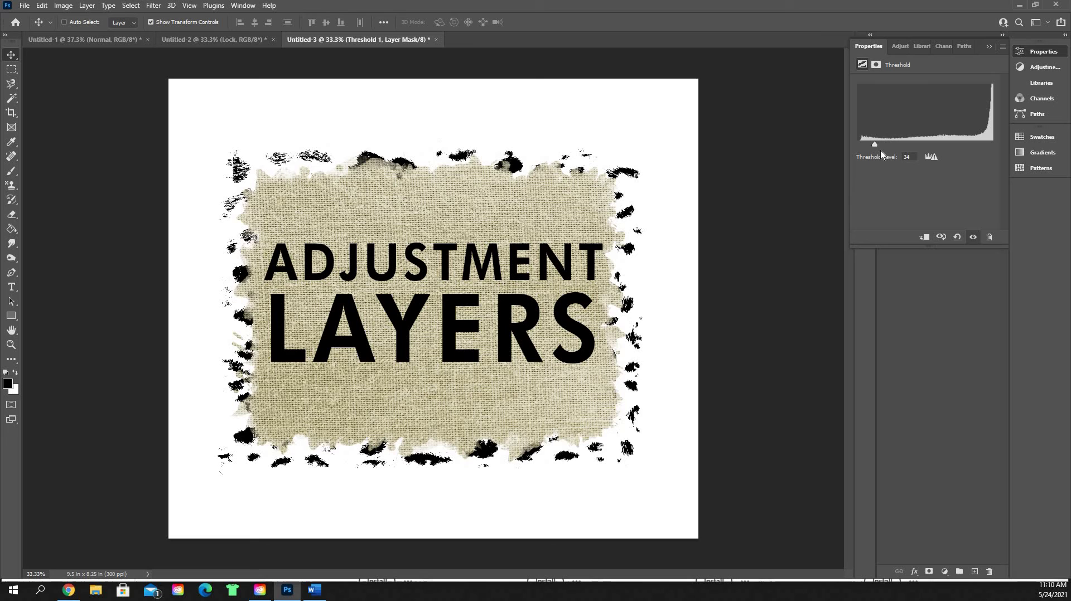
click(990, 45)
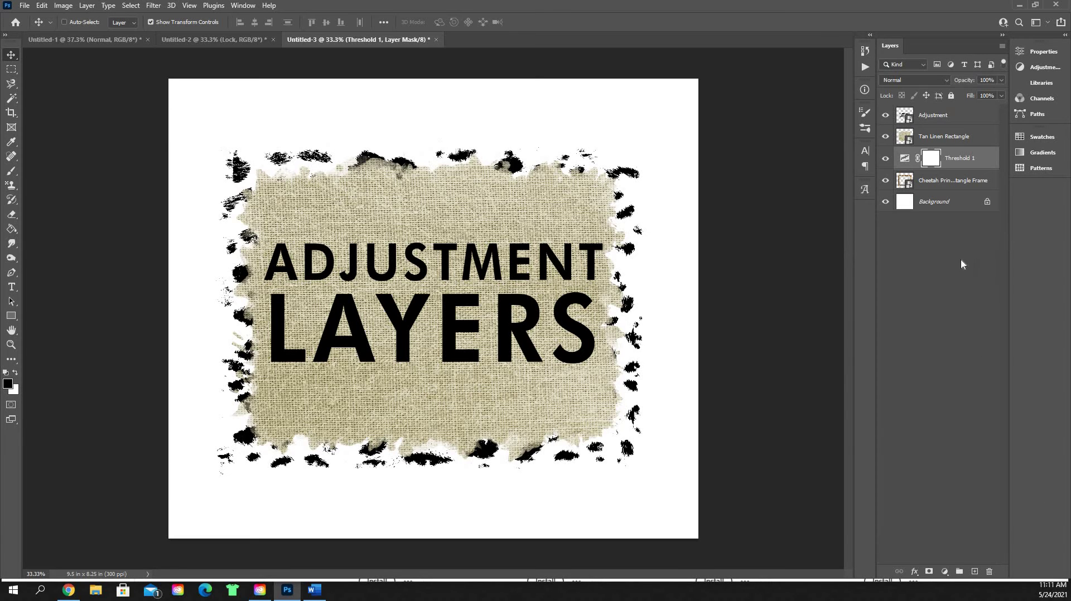
key(Delete)
Add a Gradient Map adjustment layer above the cheetah frame and insert two colour stops in its gradient, the second at 71%
click(944, 571)
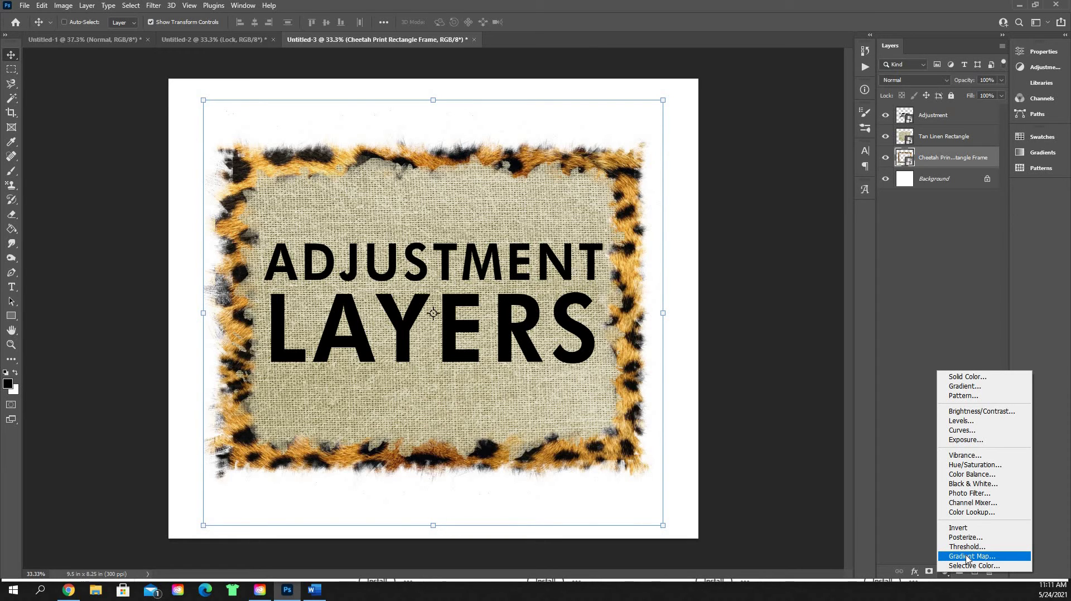
click(968, 557)
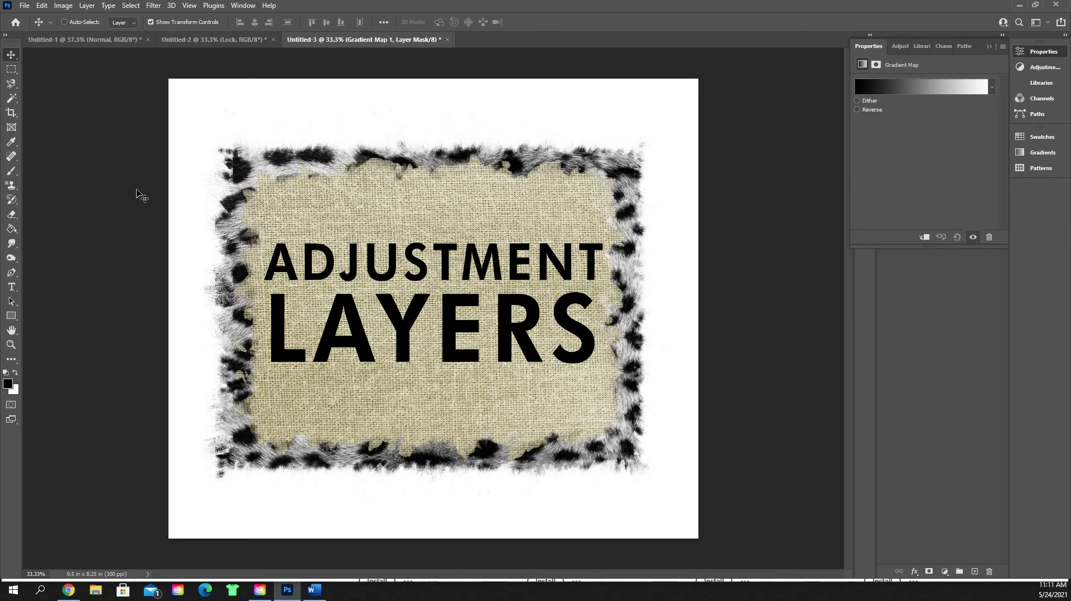
click(927, 88)
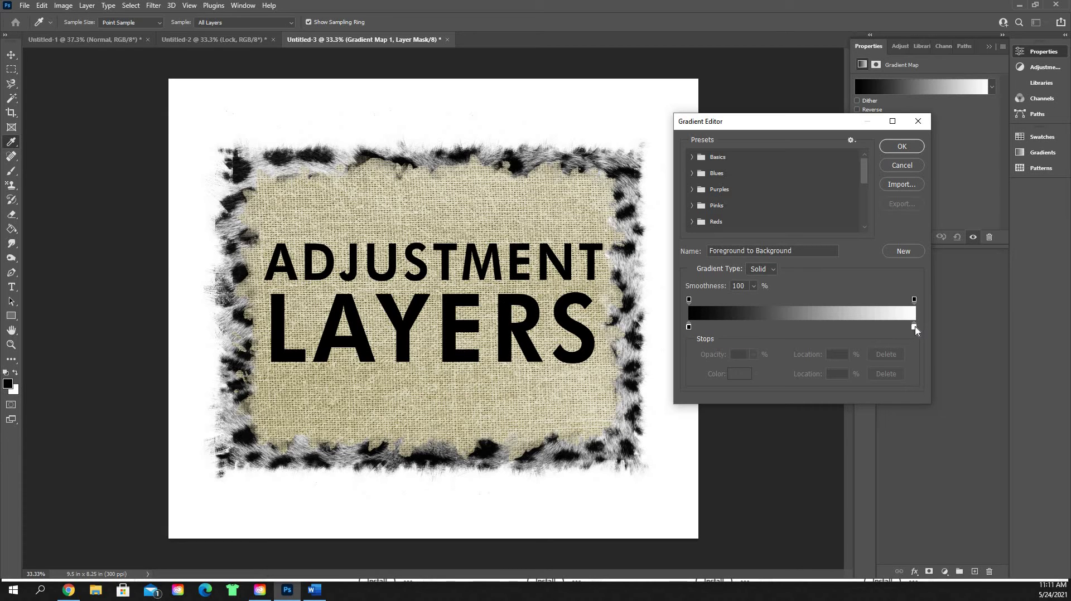
click(753, 328)
click(849, 328)
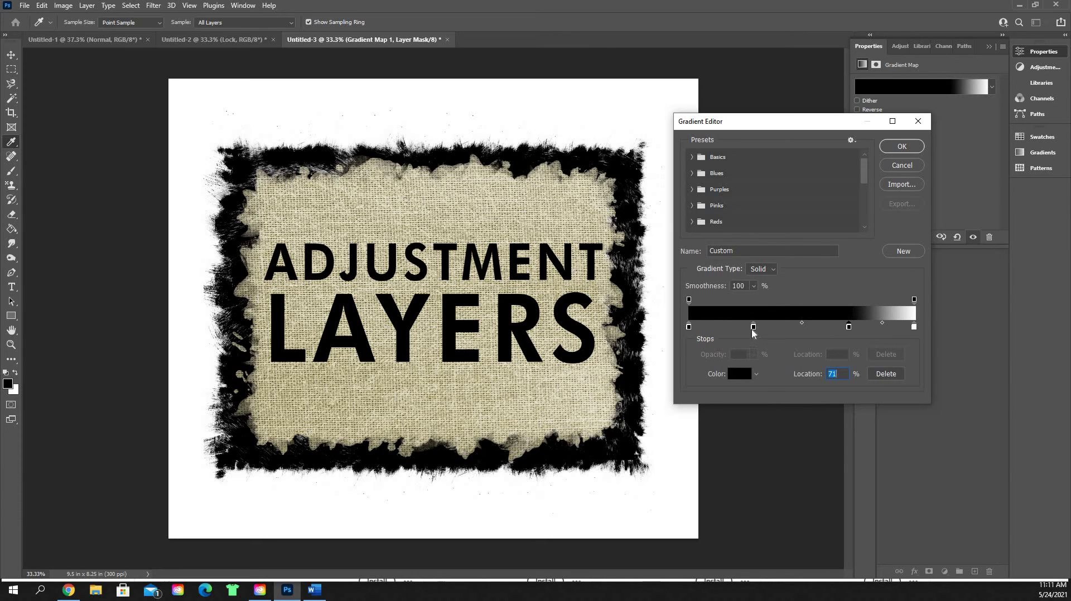
Place the first inserted gradient stop at 28% and set its colour to red d51212
drag(753, 328, 751, 330)
click(739, 374)
drag(695, 244, 697, 238)
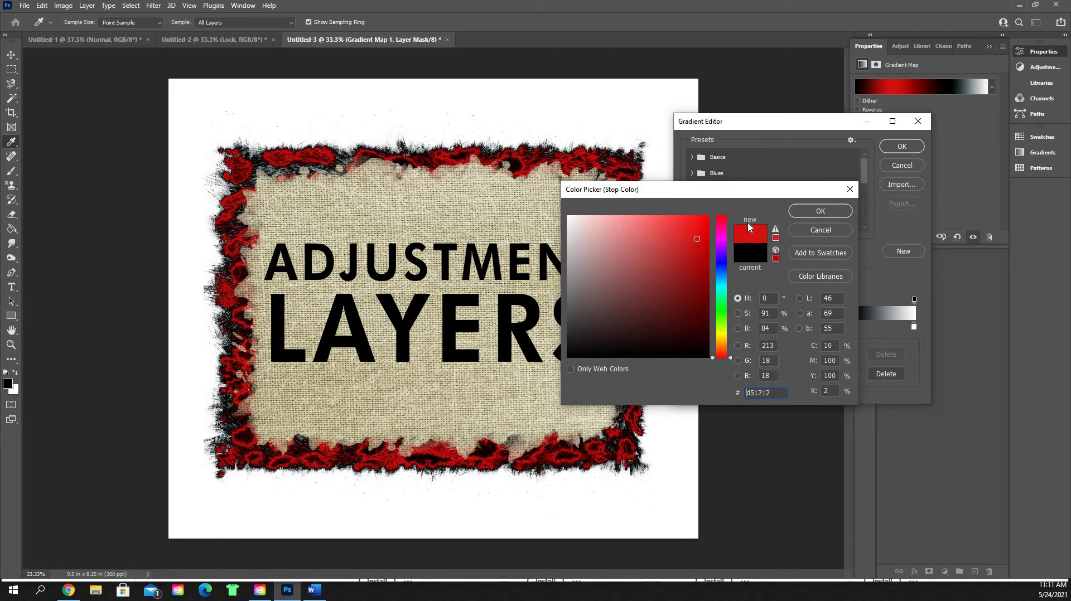
click(805, 211)
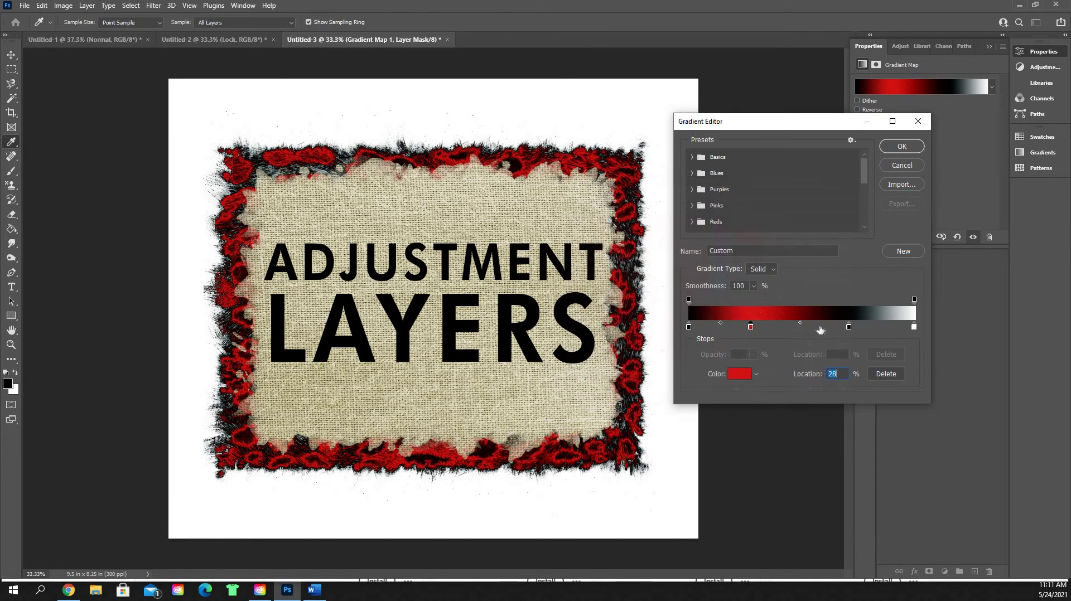
Set the colour of the gradient stop at 71% to pink f139dd
click(848, 326)
click(740, 374)
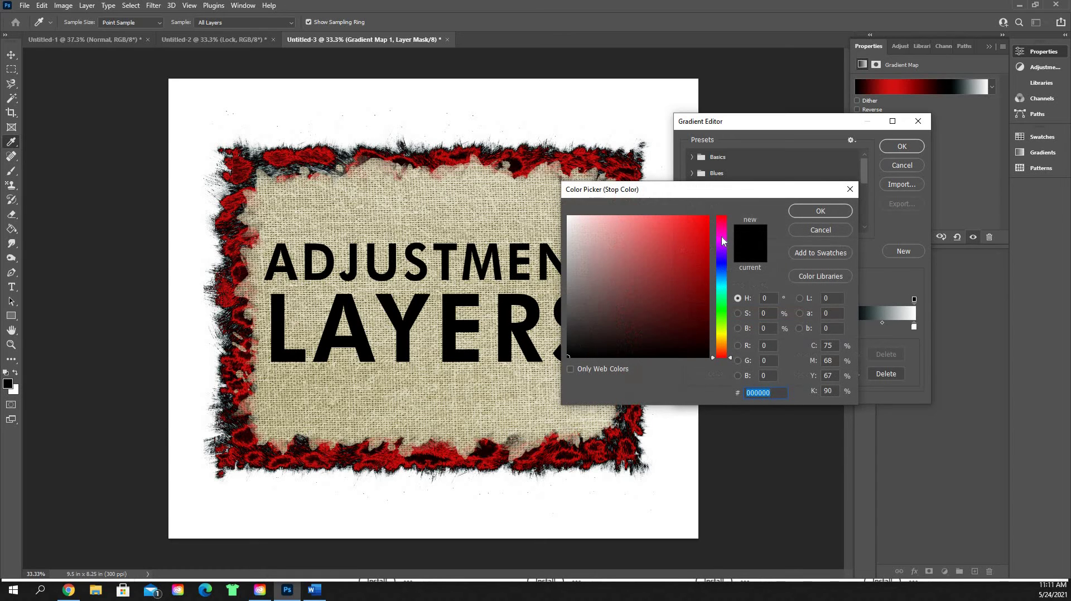
click(676, 223)
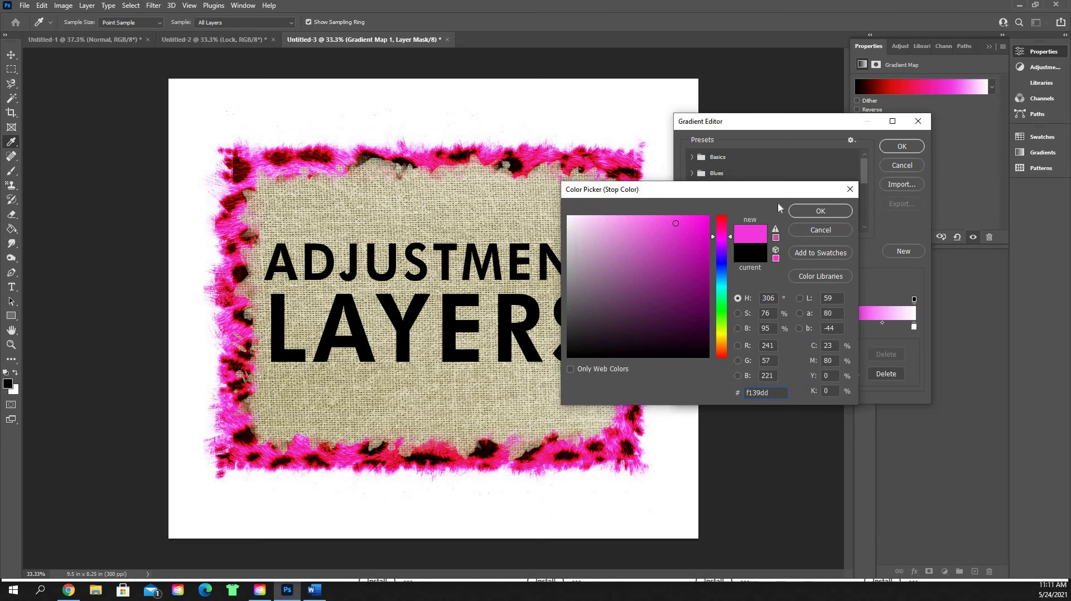
click(820, 211)
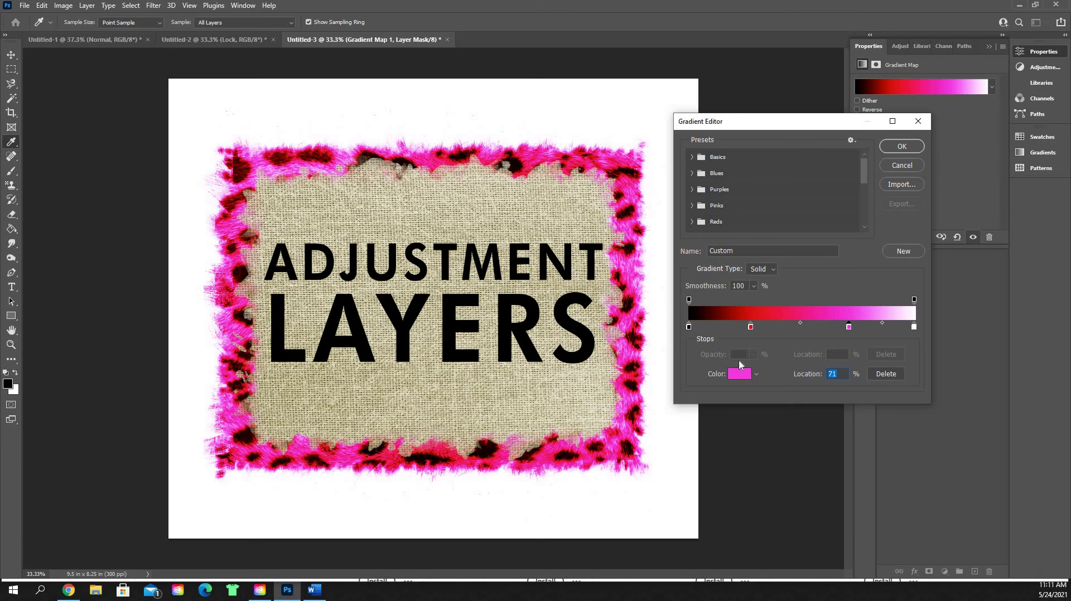
Move the pink gradient stop to 76%, and insert further pink stops along the gradient, including ones at 30% and 85%
drag(748, 330, 726, 328)
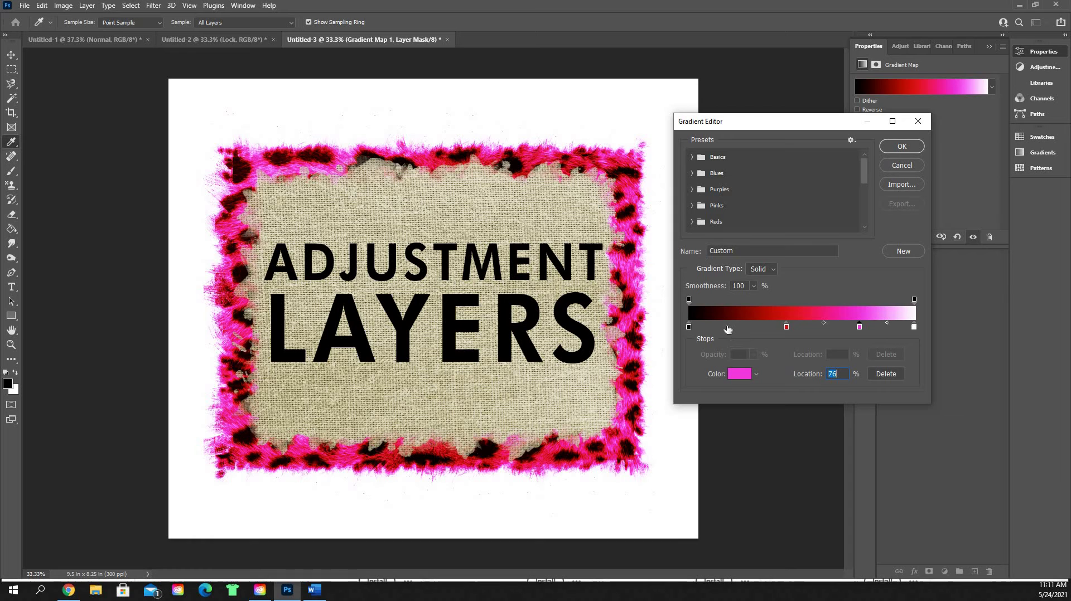
click(755, 329)
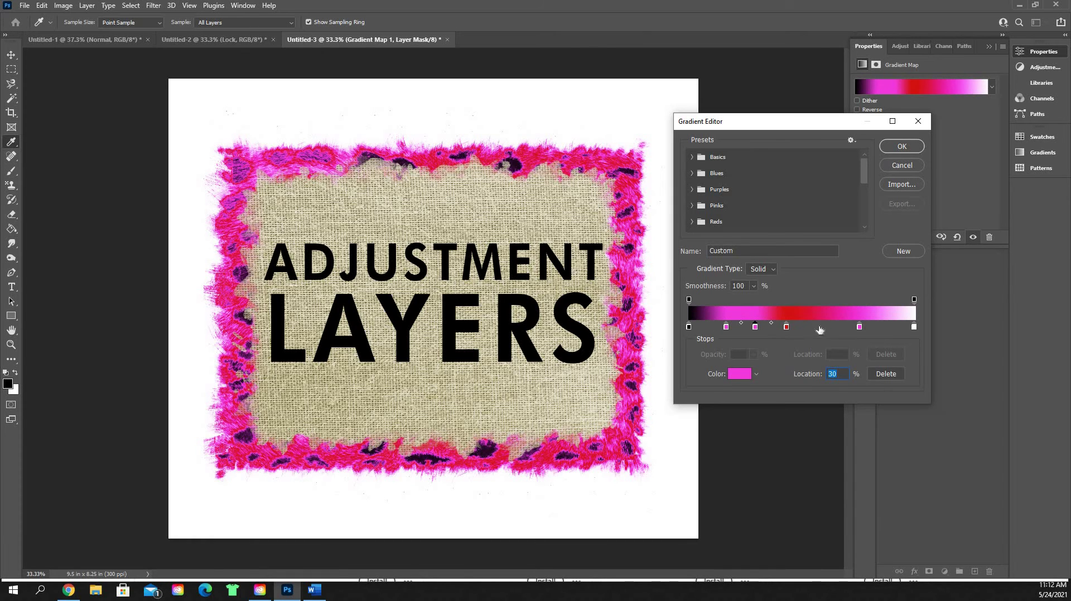
click(818, 330)
click(838, 330)
click(880, 329)
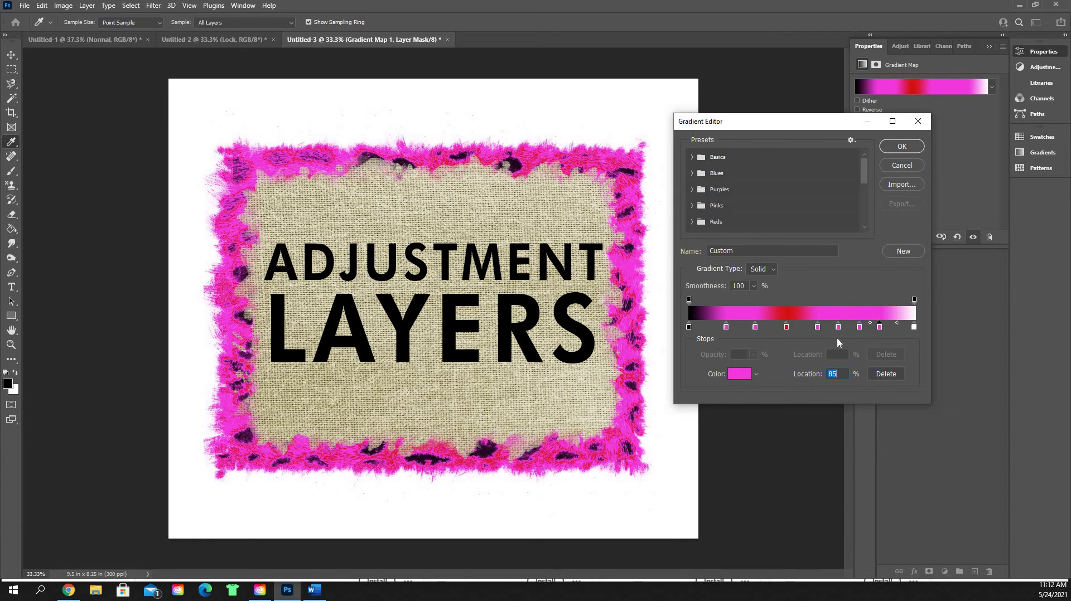
Set the colour of the gradient stop at 85% to blue 3a1adc and move it to 88%
click(740, 373)
click(722, 259)
click(693, 236)
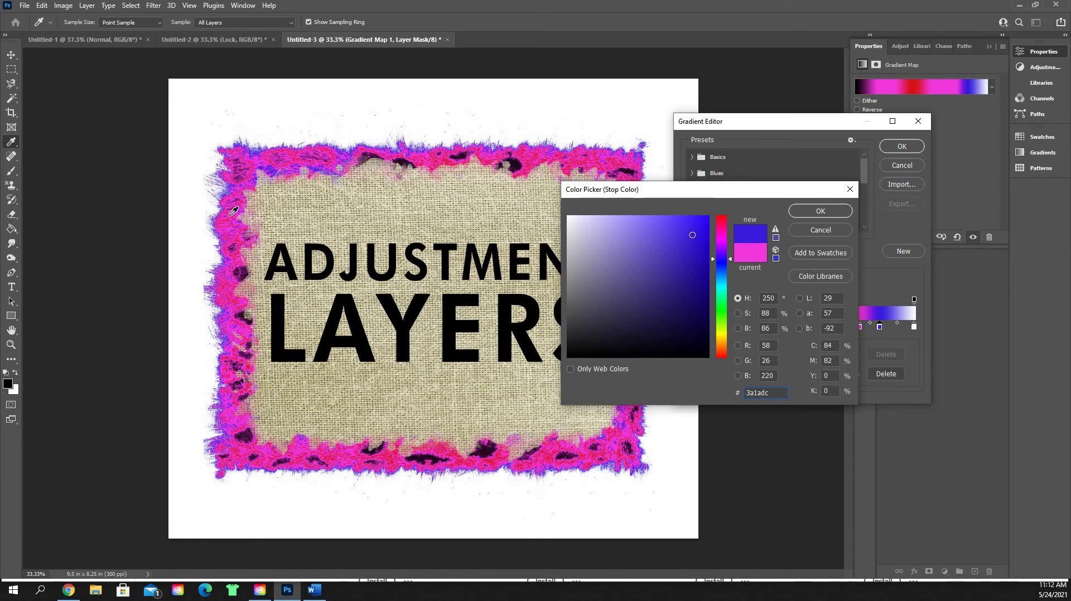
click(835, 212)
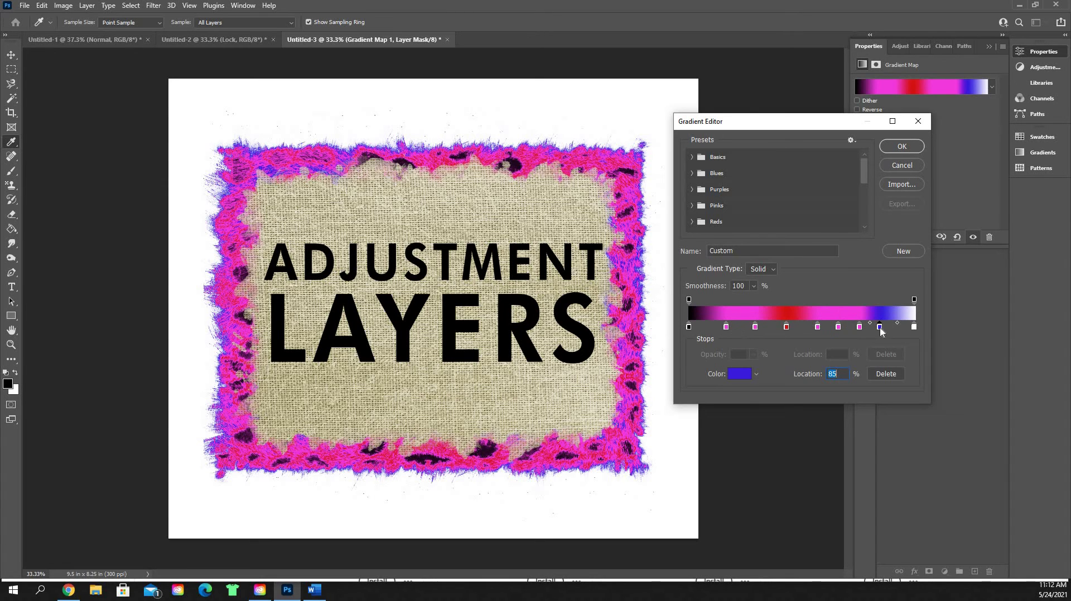
drag(881, 332, 894, 331)
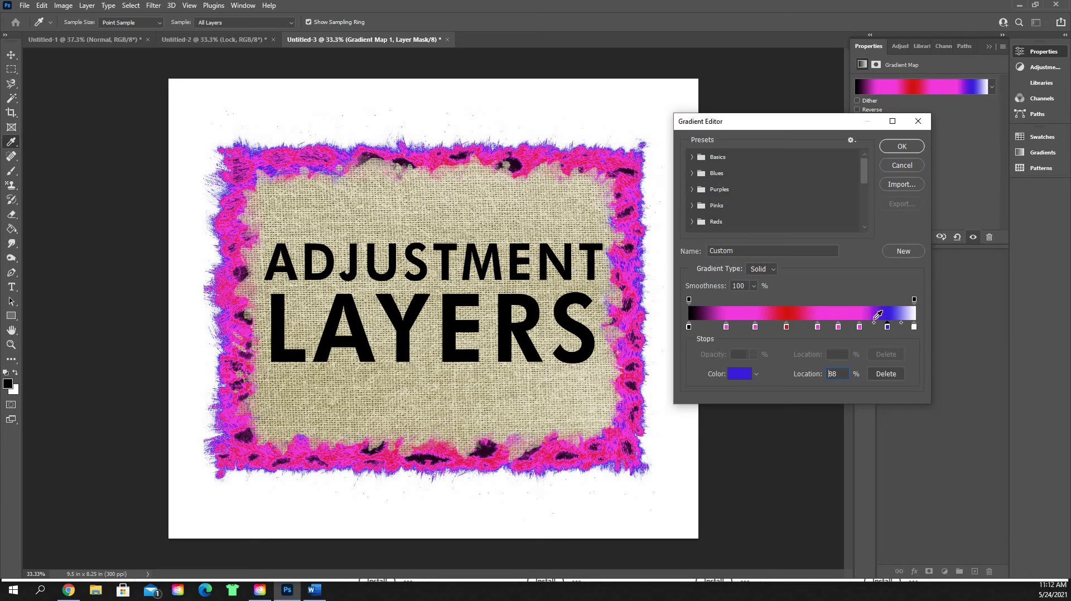
Discard the gradient edits and delete the Gradient Map adjustment layer
click(903, 165)
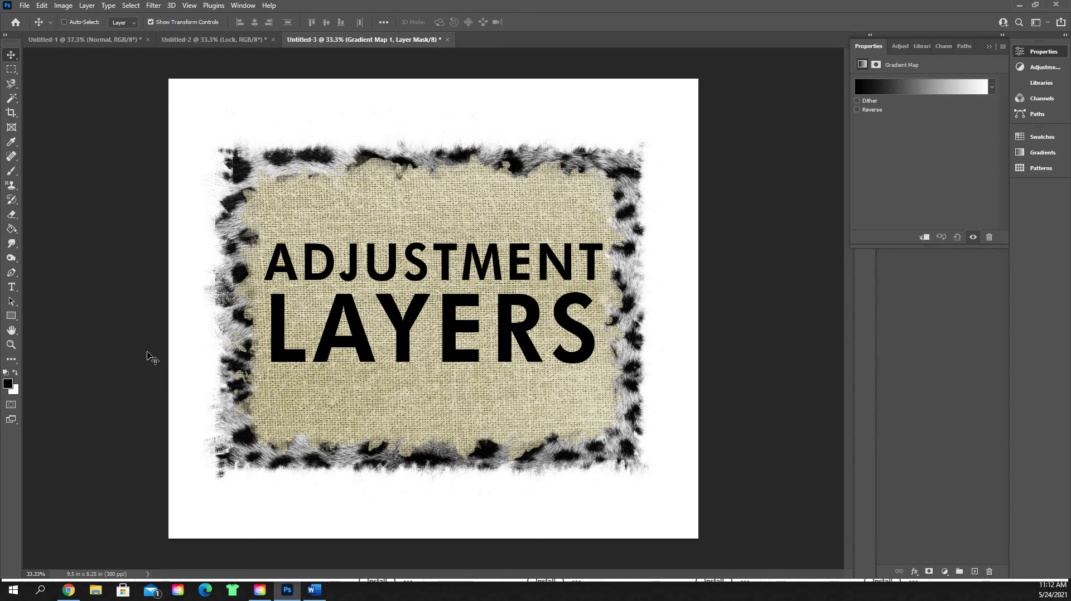
click(988, 50)
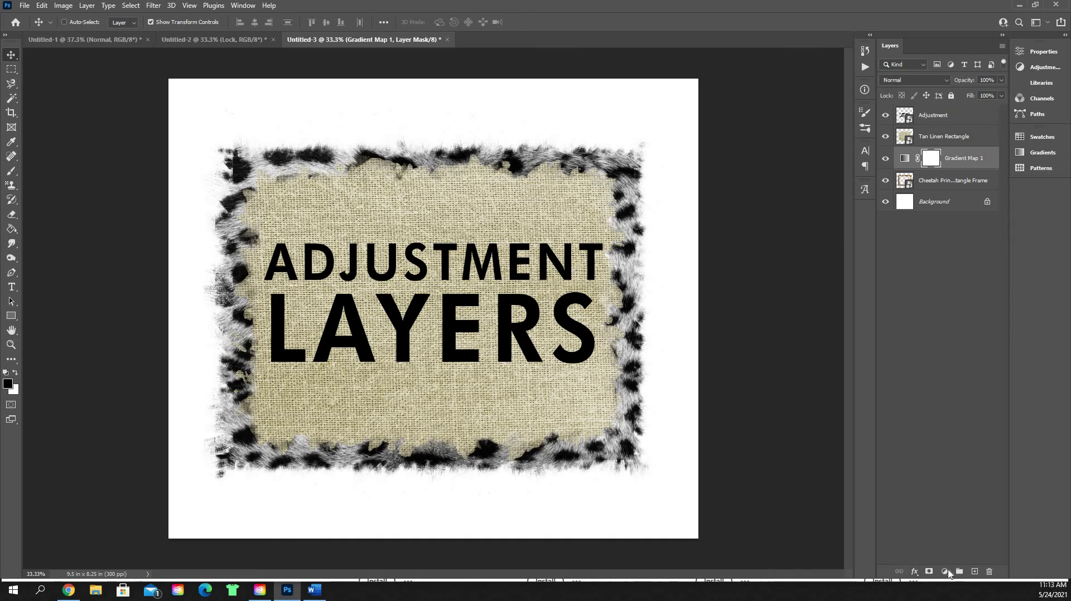
click(945, 572)
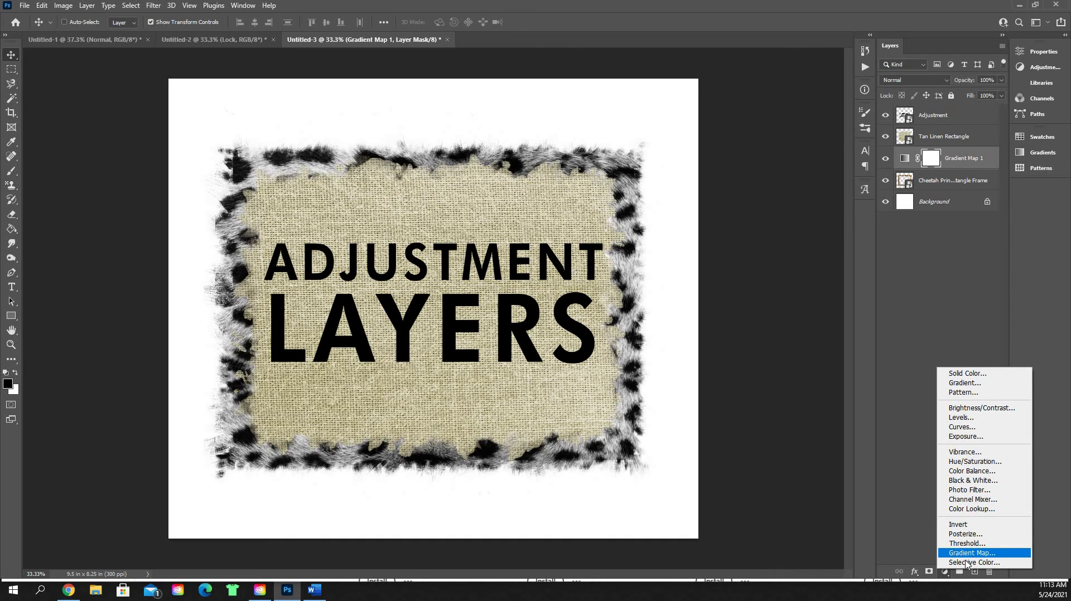
click(986, 156)
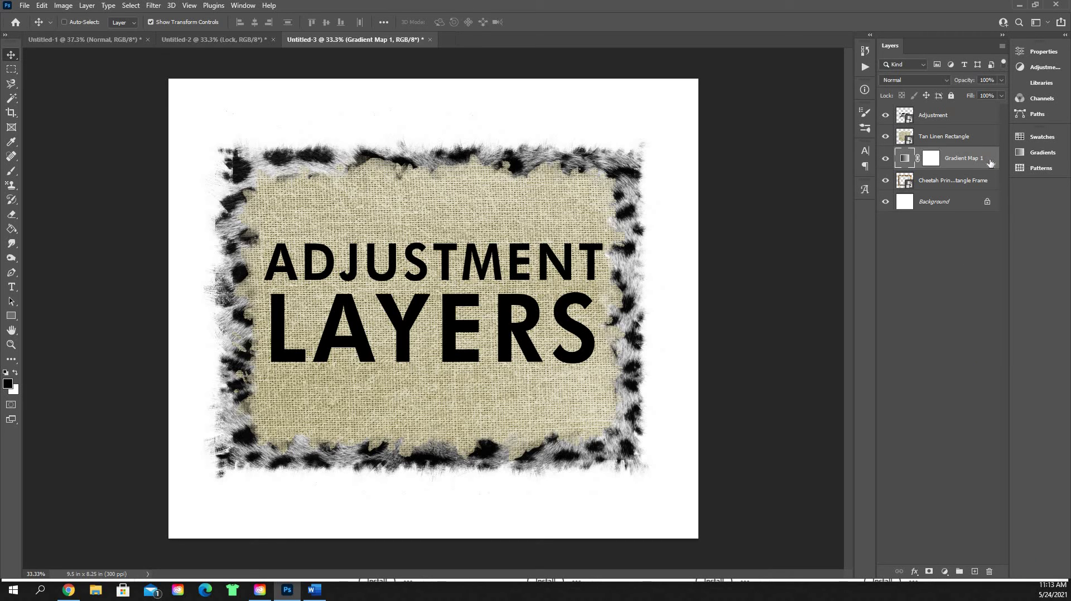
key(Delete)
key(Delete)
key(ctrl+z)
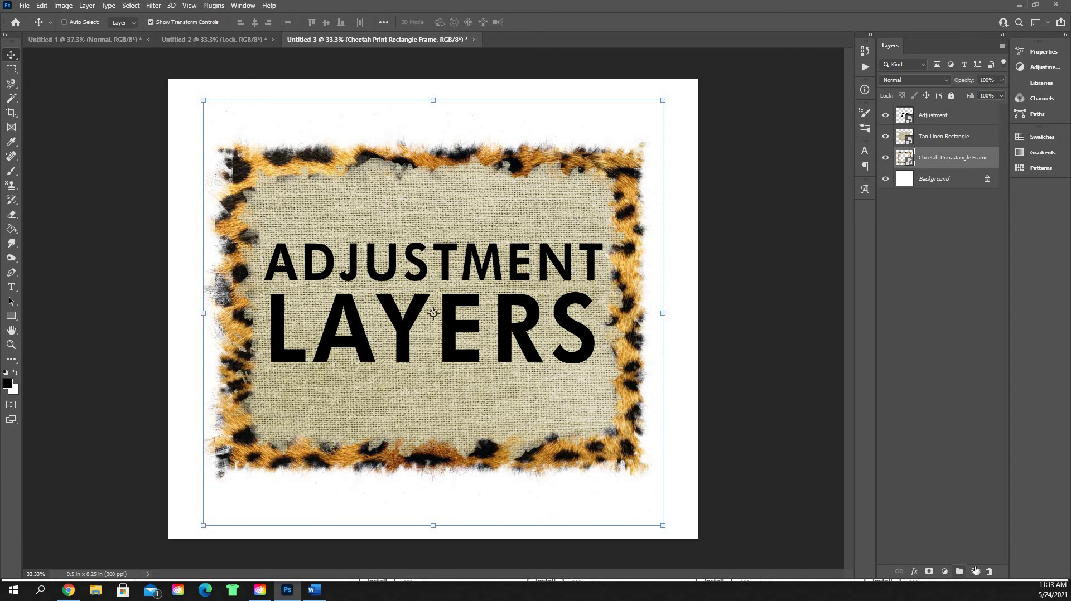
Add a Selective Color adjustment layer above the cheetah frame and set its Reds to Cyan +53, Magenta +8, Black +100 and minimum Yellow
click(947, 570)
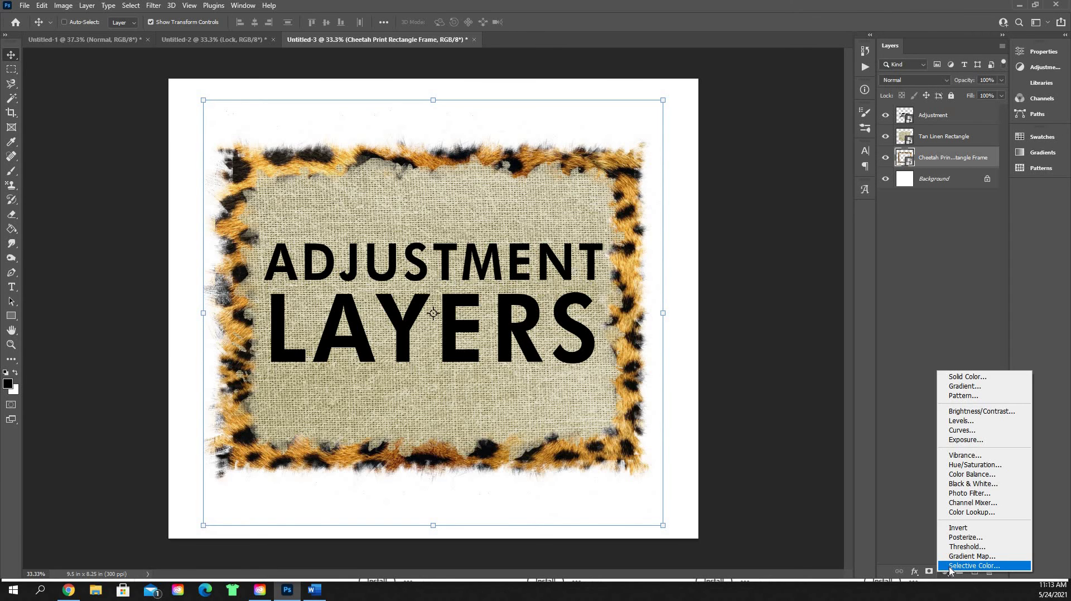
click(951, 567)
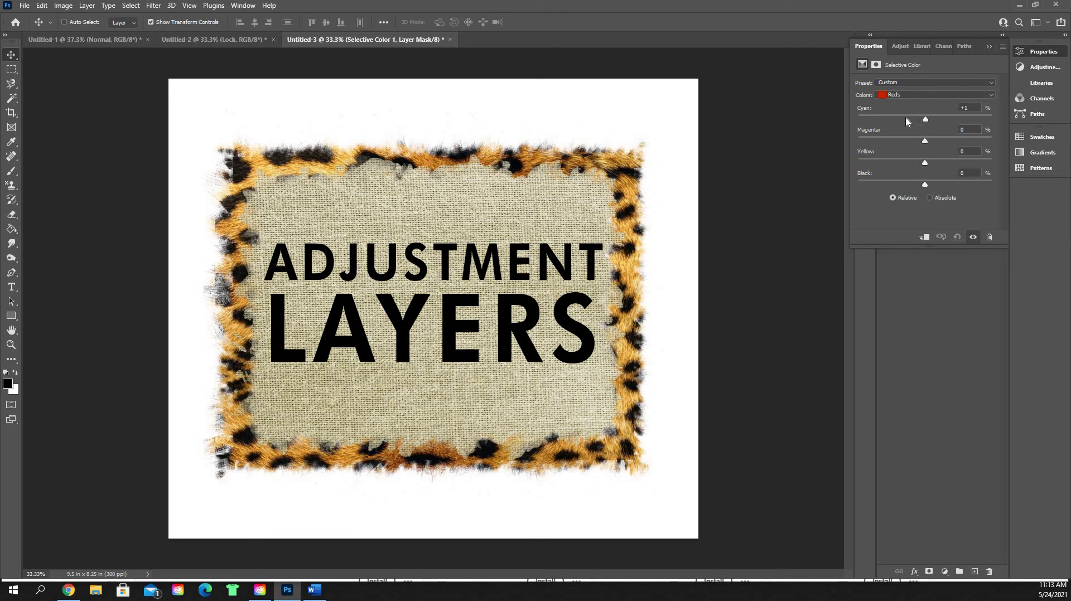
click(961, 125)
drag(925, 140, 930, 140)
drag(925, 185, 1003, 185)
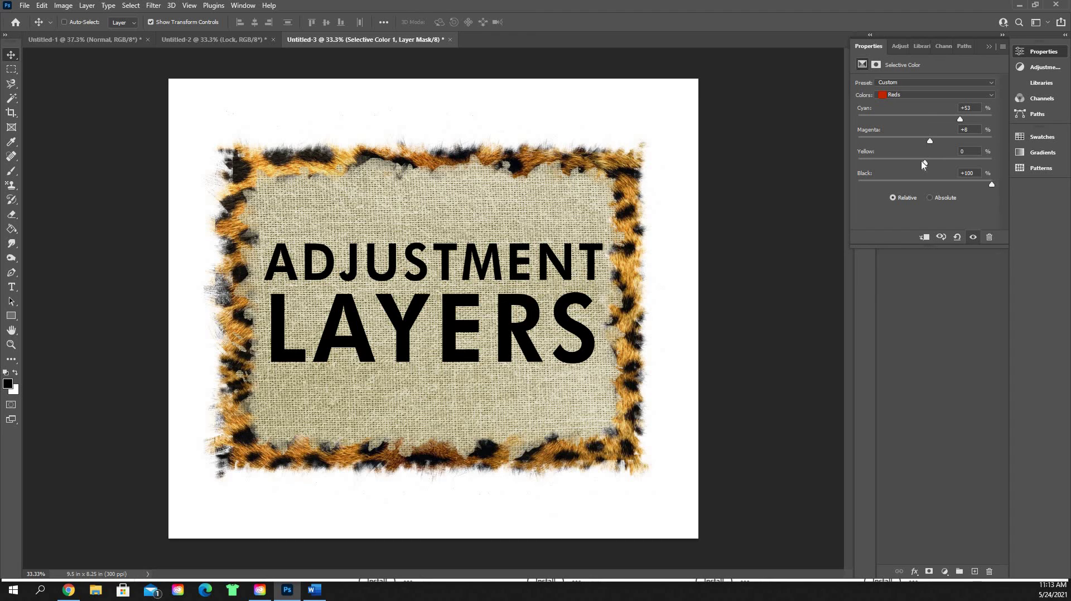
drag(927, 166, 998, 171)
drag(874, 175, 918, 166)
drag(847, 179, 848, 178)
For the Blacks in Selective Color, try Black at -100, and set Yellow to -100 and Black to +100
click(977, 94)
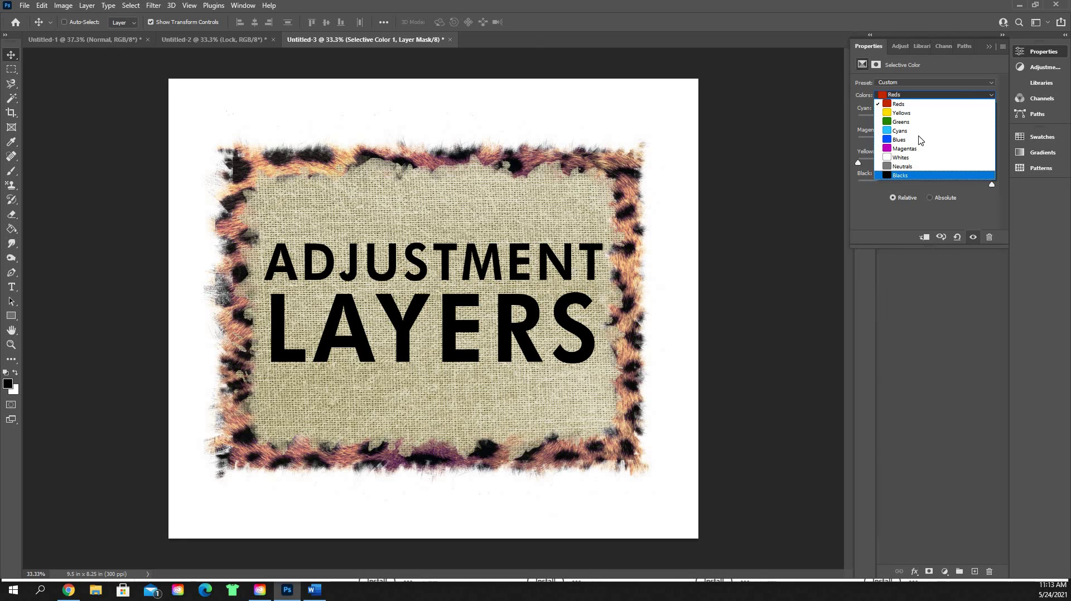
click(901, 176)
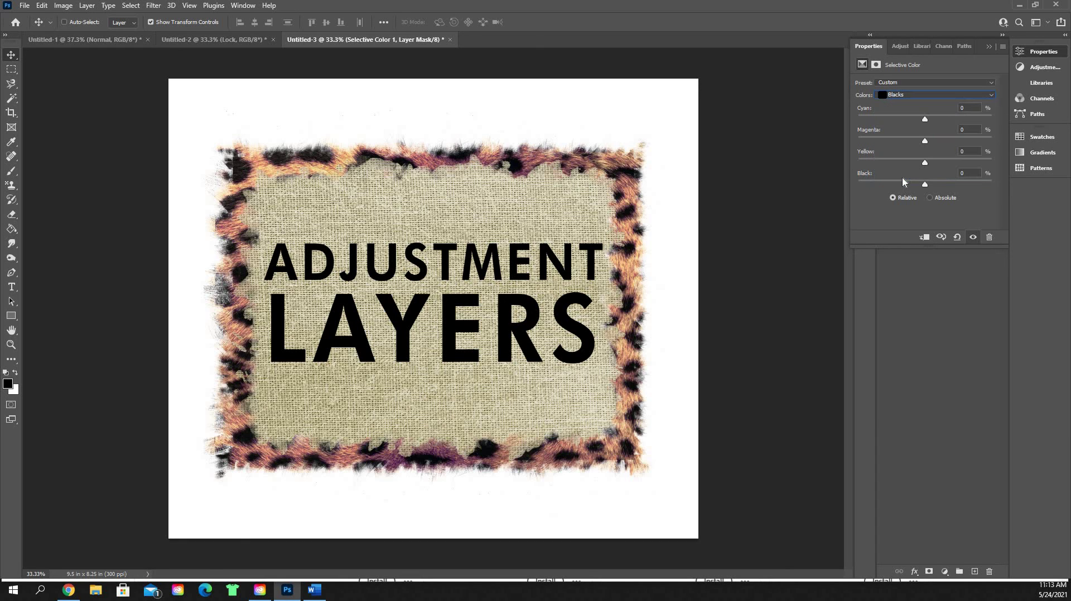
drag(905, 189, 991, 184)
drag(896, 219, 834, 222)
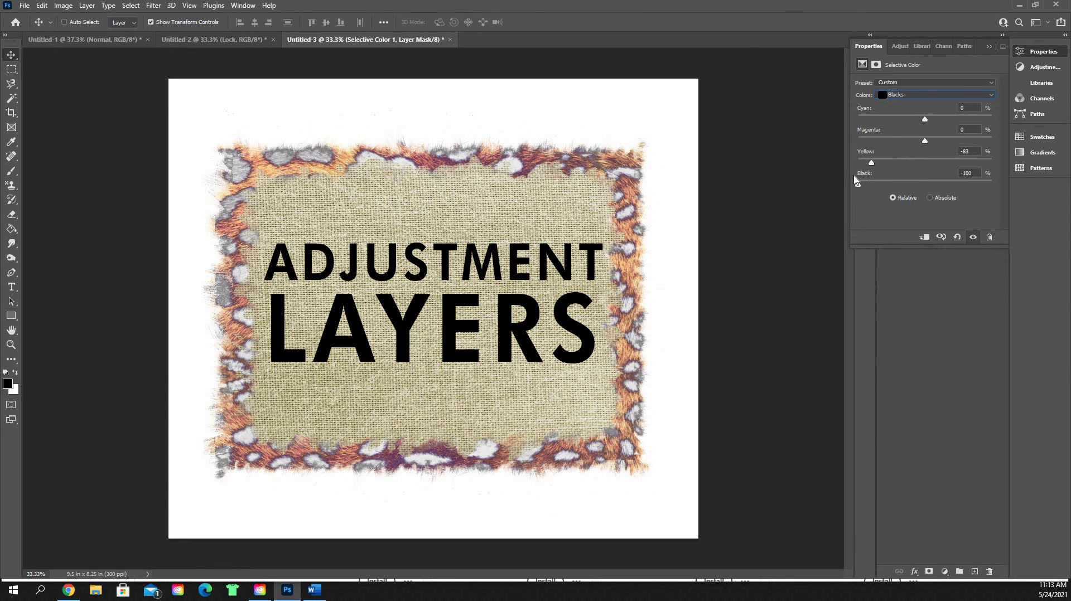
drag(872, 162, 858, 162)
click(992, 184)
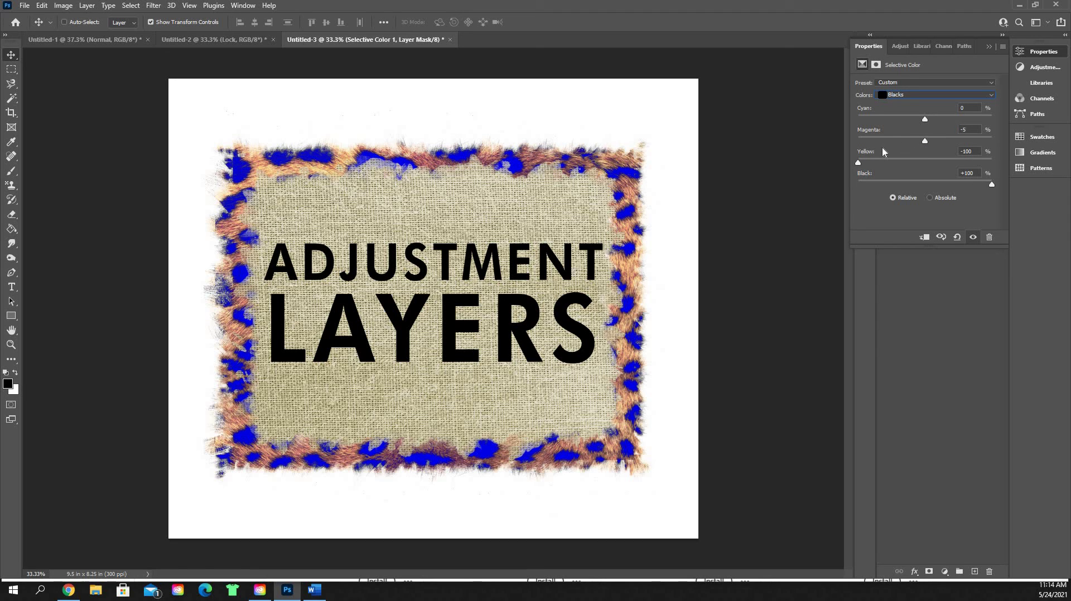
Try Magenta -65 and Cyan -56 for the Blacks, and raise them to Cyan +83, Magenta +88 and Yellow +95
drag(924, 140, 881, 141)
click(880, 117)
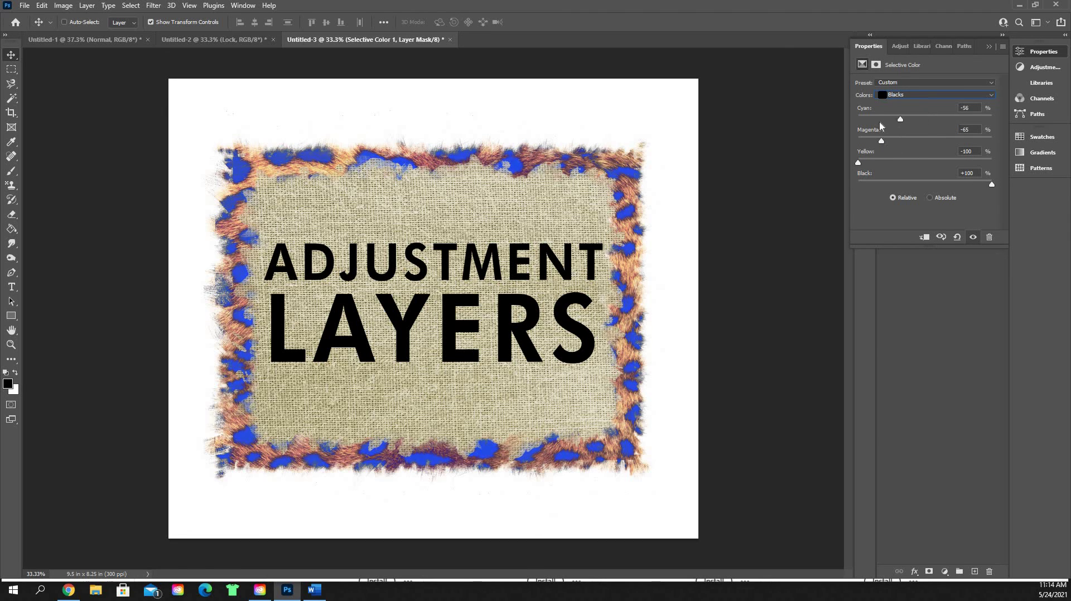
click(980, 118)
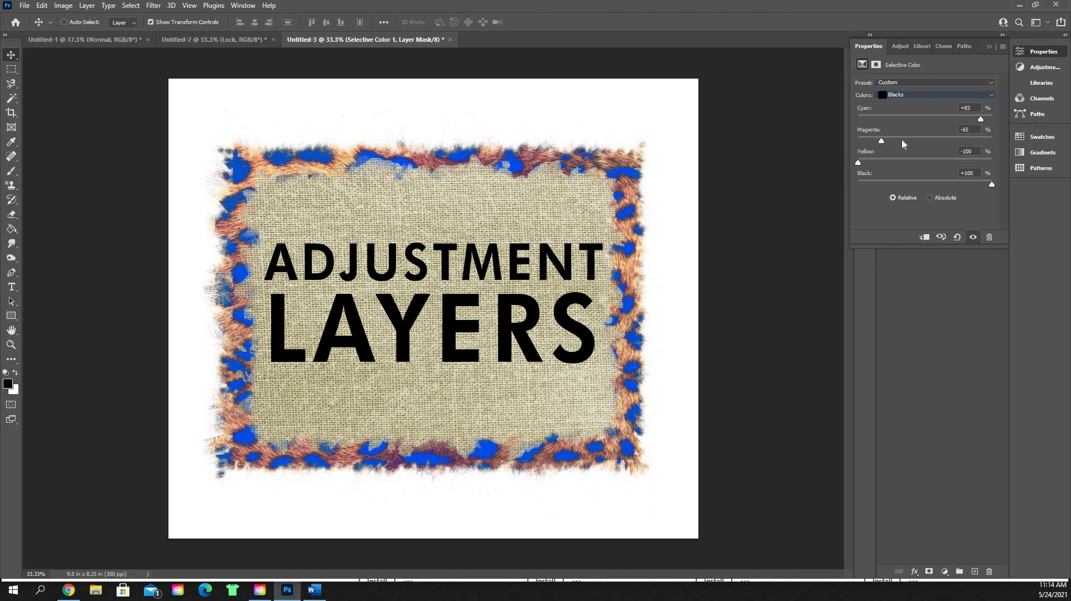
click(982, 141)
click(989, 161)
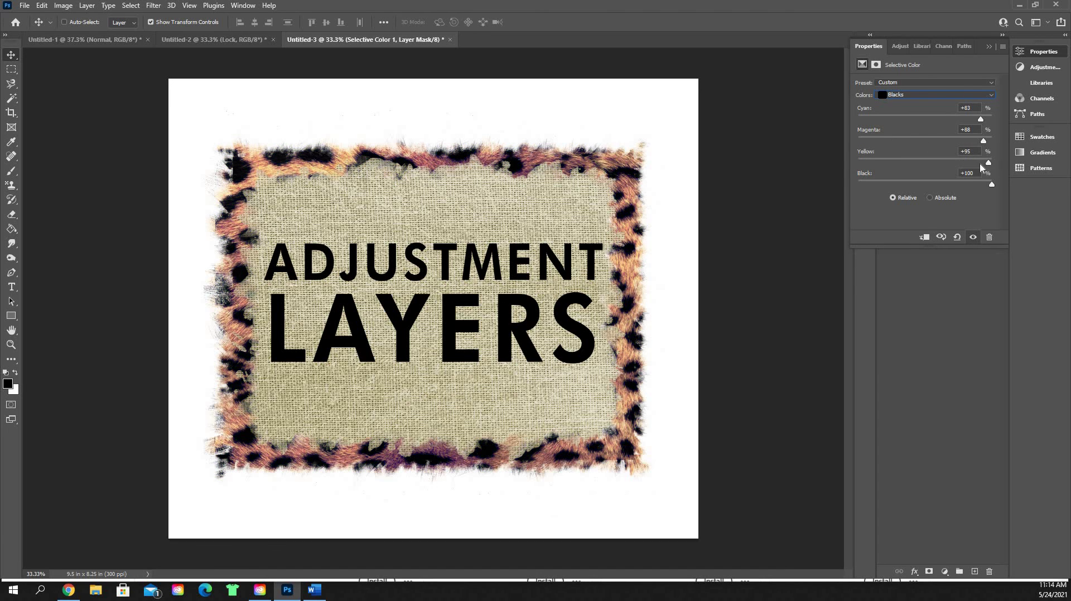
Set the Blacks to Black -8 and Yellow -71 in the Selective Color adjustment
click(919, 184)
drag(912, 162, 888, 163)
key(Down)
key(Down)
key(Down)
key(Down)
key(Down)
key(Down)
key(Down)
key(Down)
key(Down)
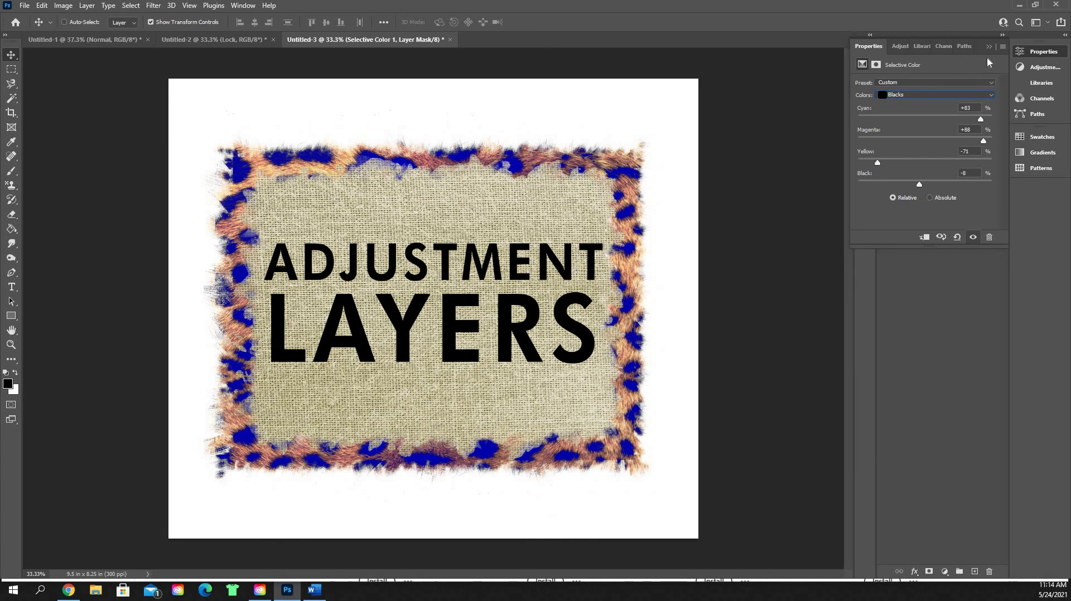
Delete the Selective Color adjustment layer
click(1005, 366)
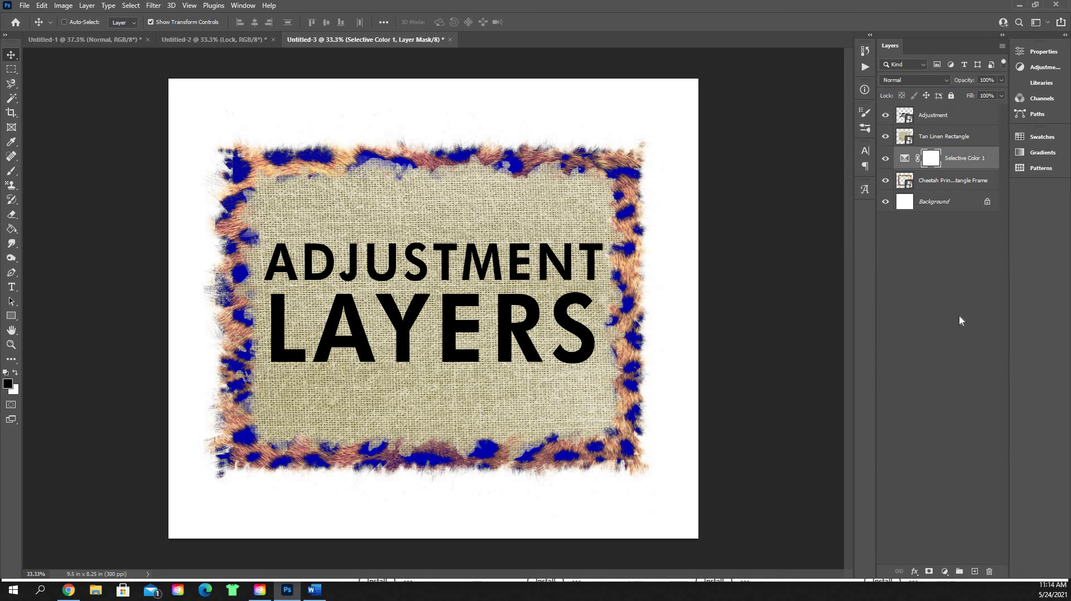
click(977, 167)
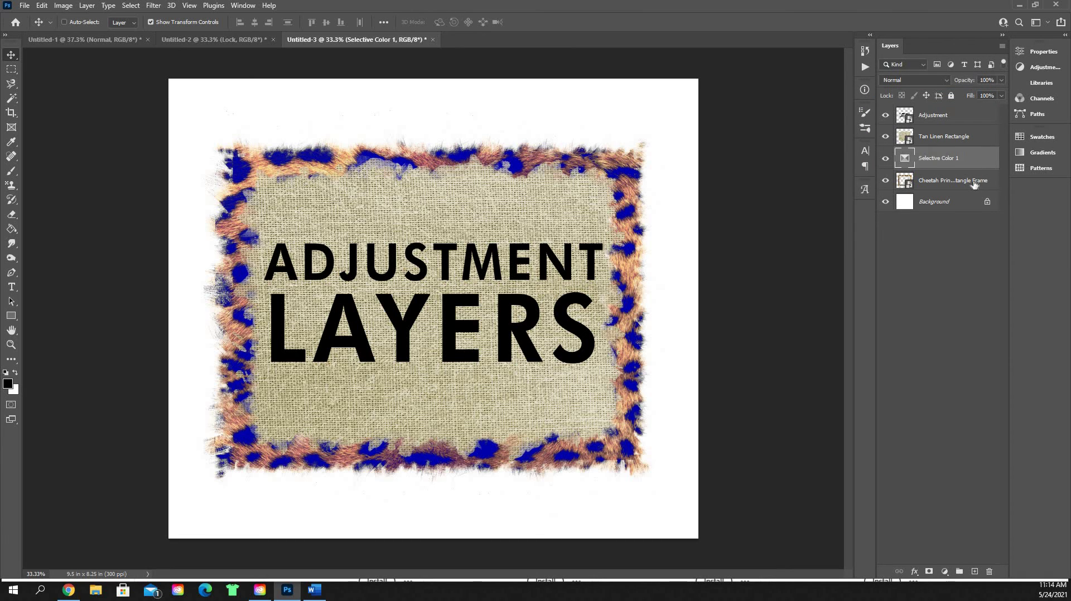
key(Delete)
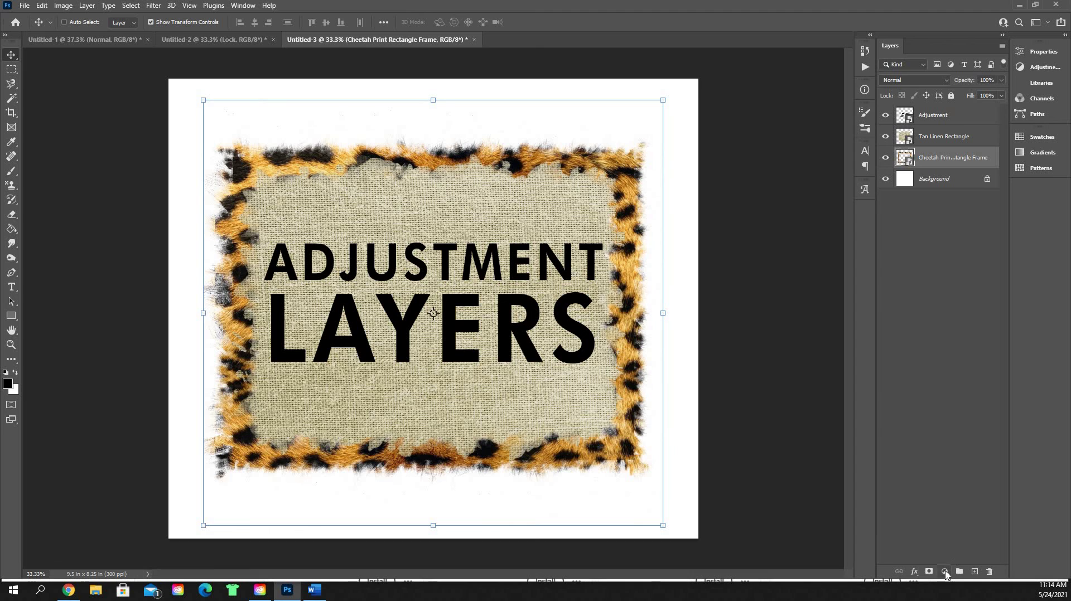
click(945, 572)
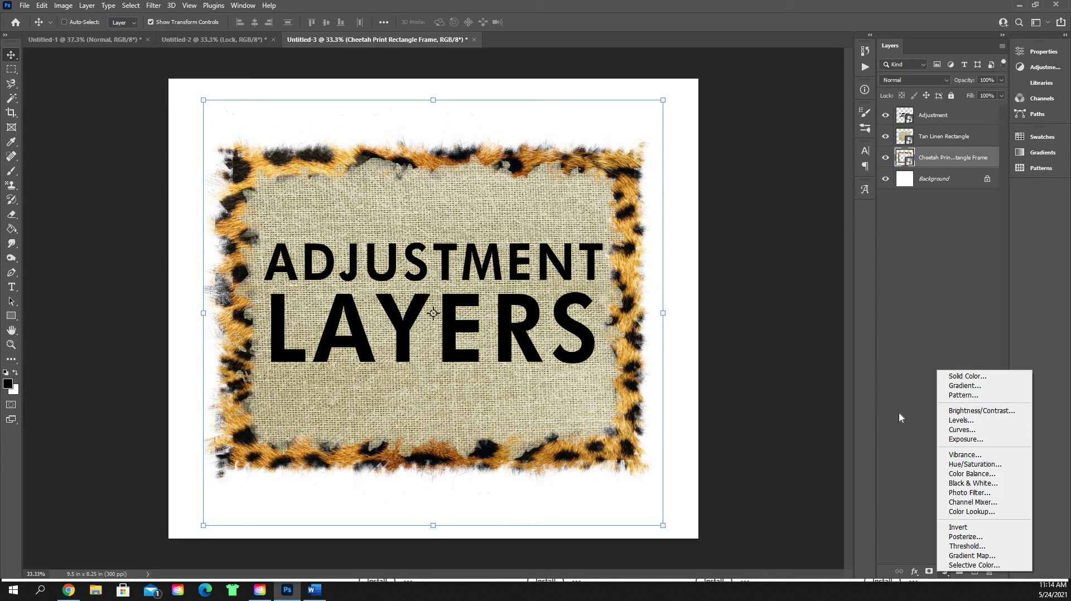
click(908, 392)
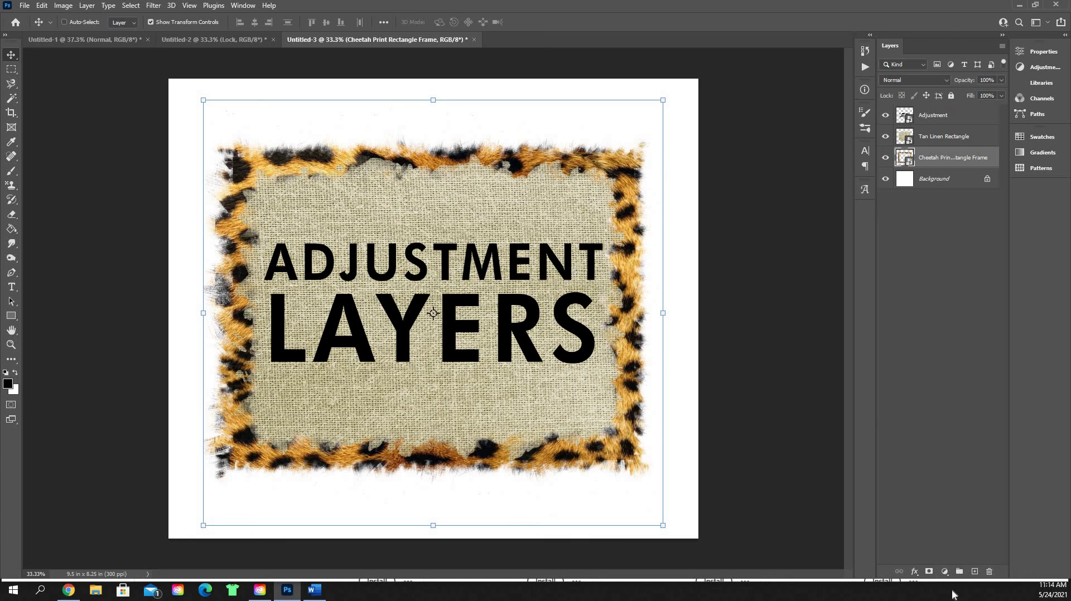